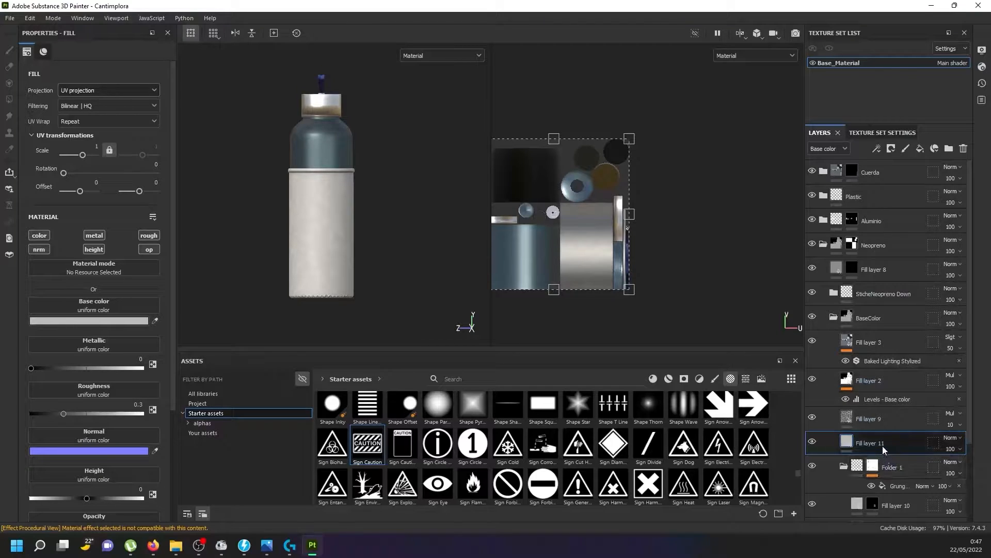
- Move Fill layer 11 to the top of the layer stack and leave only its color channel enabled
{"action": "left_click_drag", "start_coordinate": [878, 443], "coordinate": [855, 161]}
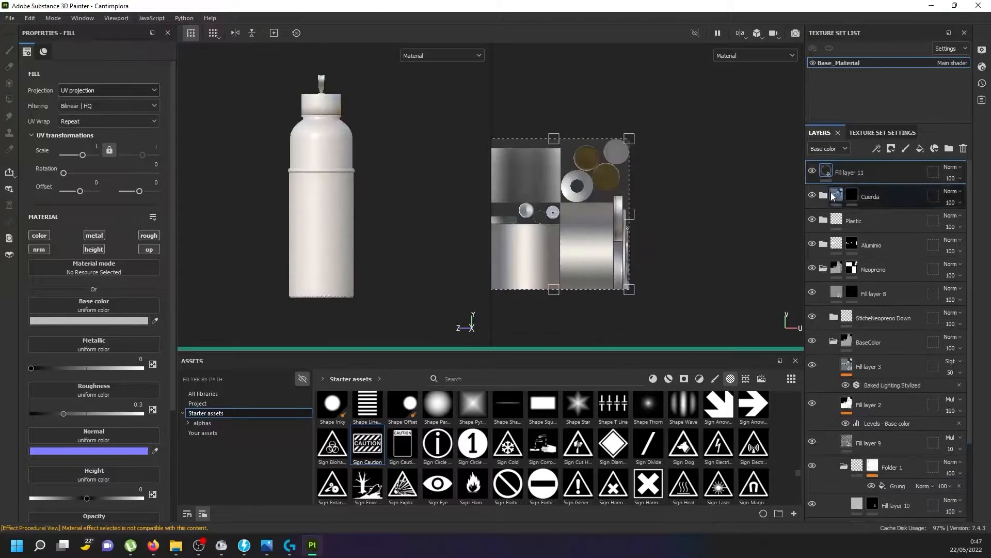
{"action": "left_click", "coordinate": [98, 250]}
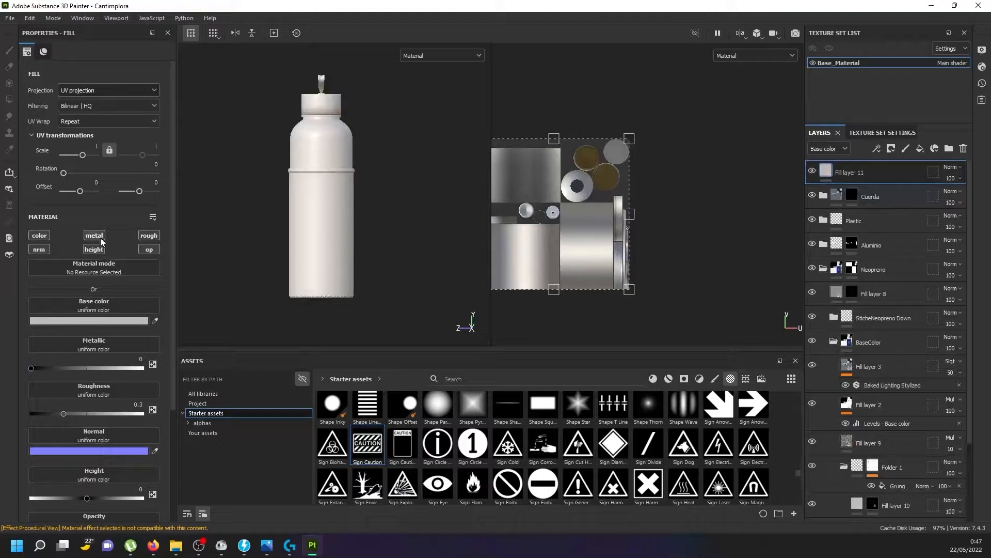
{"action": "left_click", "coordinate": [95, 236]}
{"action": "left_click", "coordinate": [41, 249]}
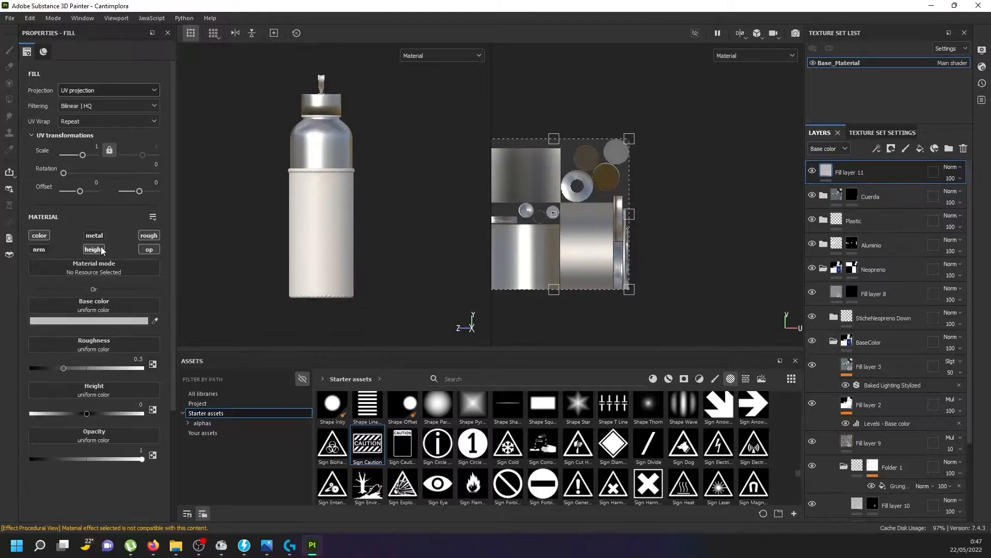
{"action": "left_click", "coordinate": [141, 236]}
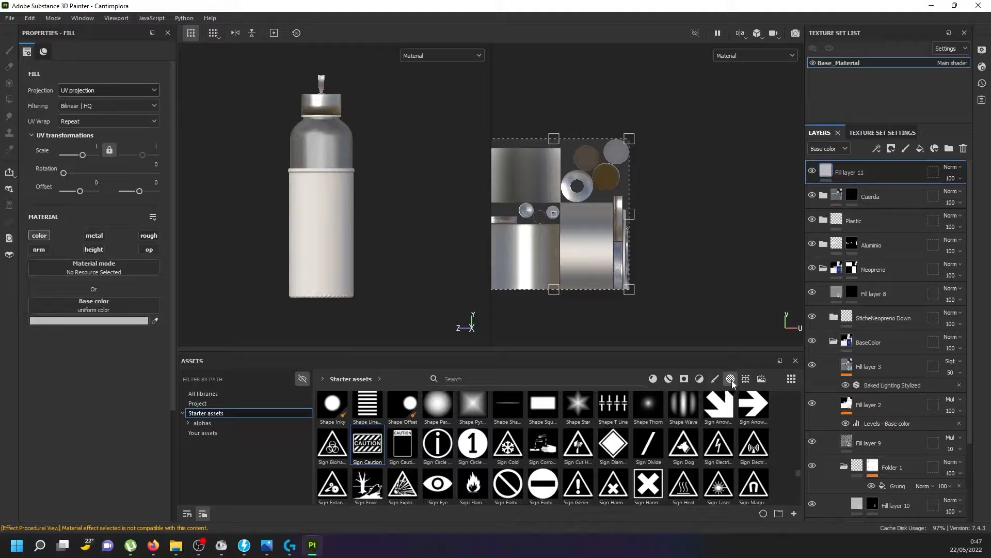
- Assign the project's Ambient Occlusion map as Fill layer 11's base color and set its blend mode to Multiply
{"action": "left_click", "coordinate": [225, 403]}
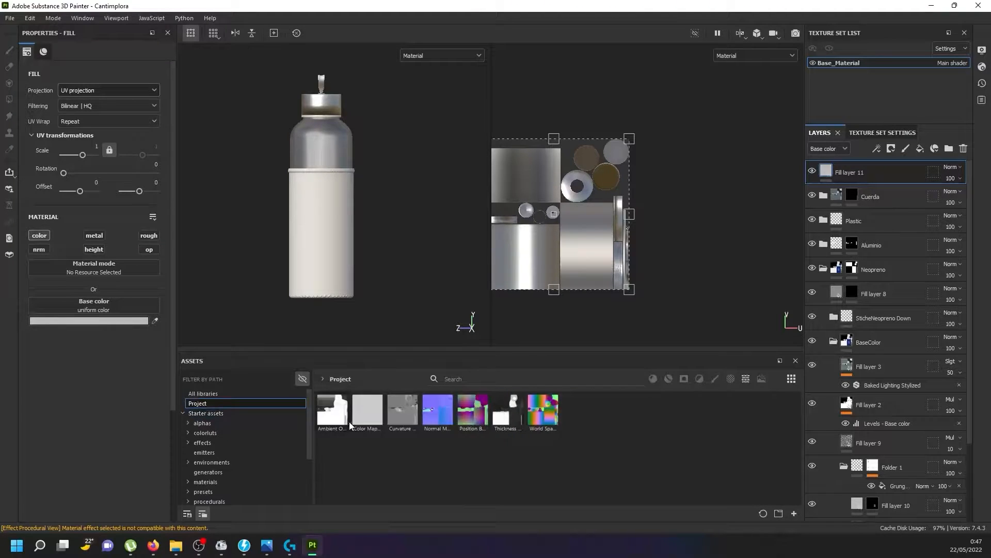
{"action": "mouse_move", "coordinate": [349, 421]}
{"action": "left_mouse_down"}
{"action": "mouse_move", "coordinate": [242, 342]}
{"action": "mouse_move", "coordinate": [113, 304]}
{"action": "left_mouse_up"}
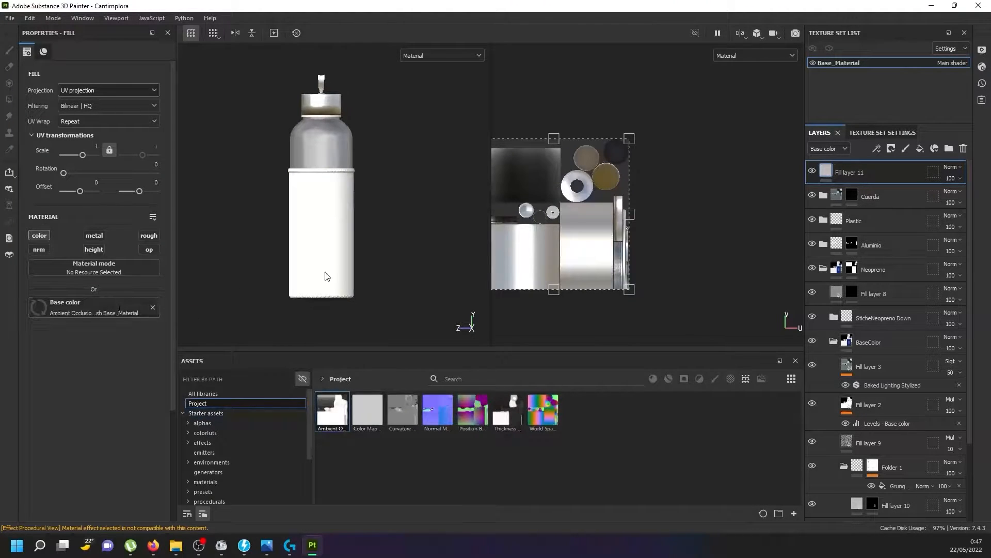
{"action": "left_click", "coordinate": [953, 167]}
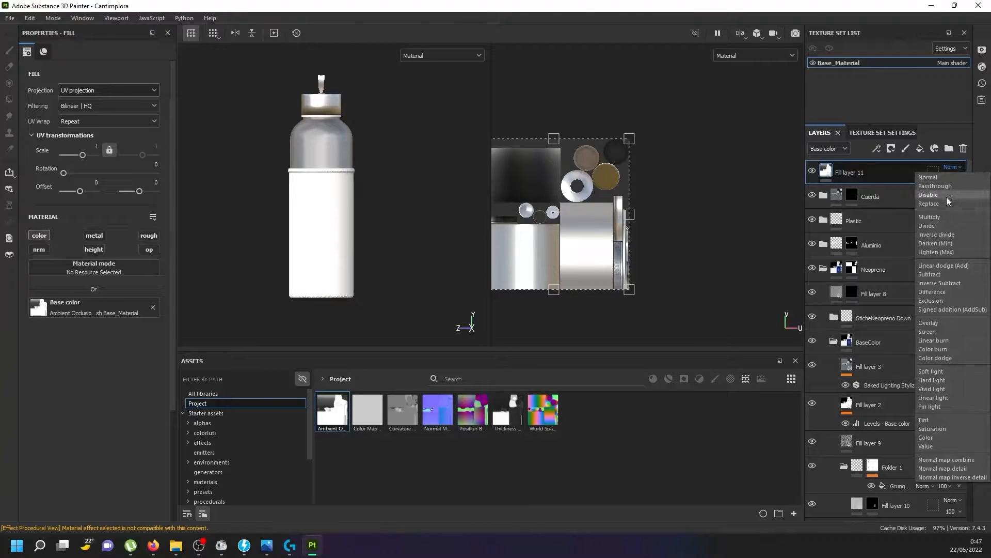
{"action": "left_click", "coordinate": [945, 217]}
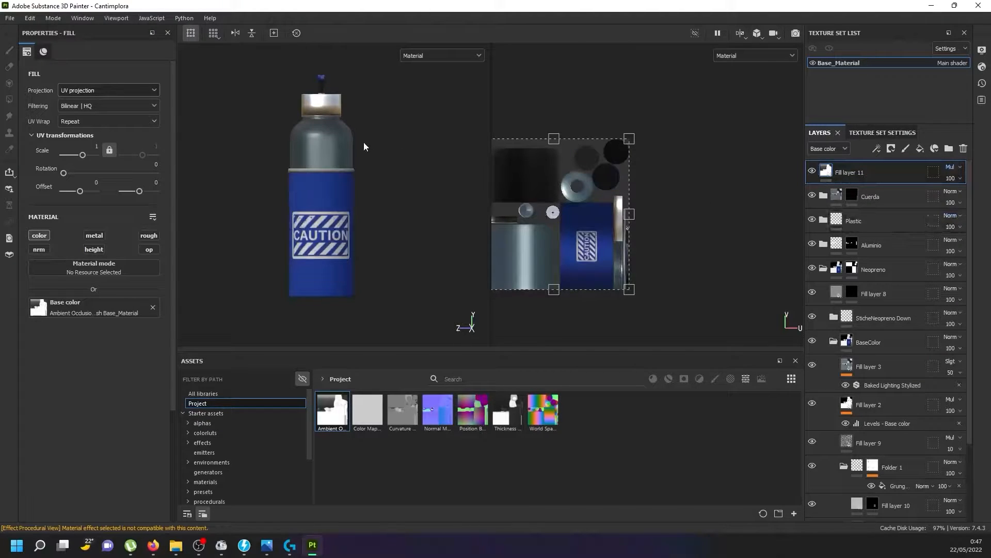
- Set Fill layer 11's opacity to 40
{"action": "scroll", "coordinate": [318, 191], "scroll_direction": "up", "scroll_amount": 3}
{"action": "left_click_drag", "start_coordinate": [306, 159], "coordinate": [383, 193], "text": "alt"}
{"action": "middle_click_drag", "start_coordinate": [383, 193], "coordinate": [387, 108], "text": "alt"}
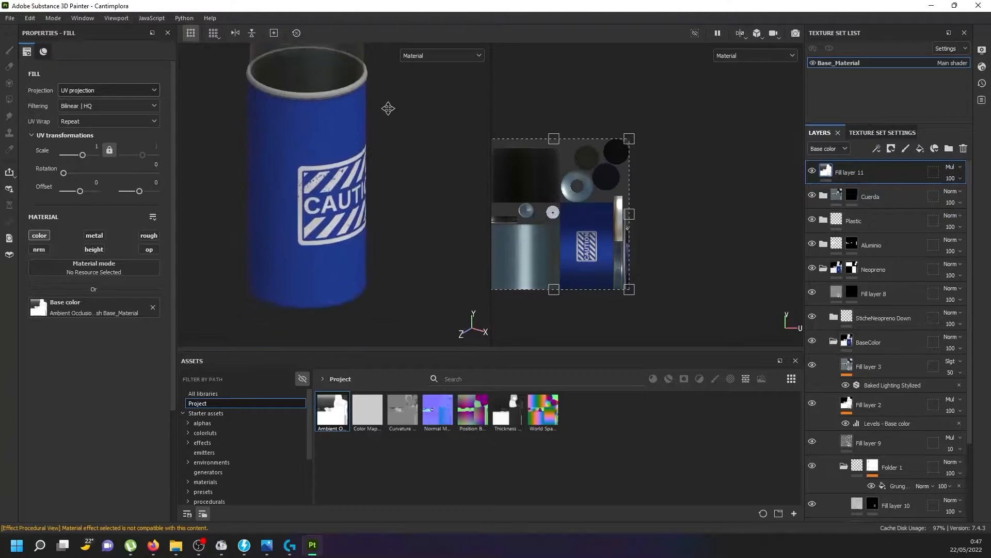
{"action": "right_click", "coordinate": [852, 174]}
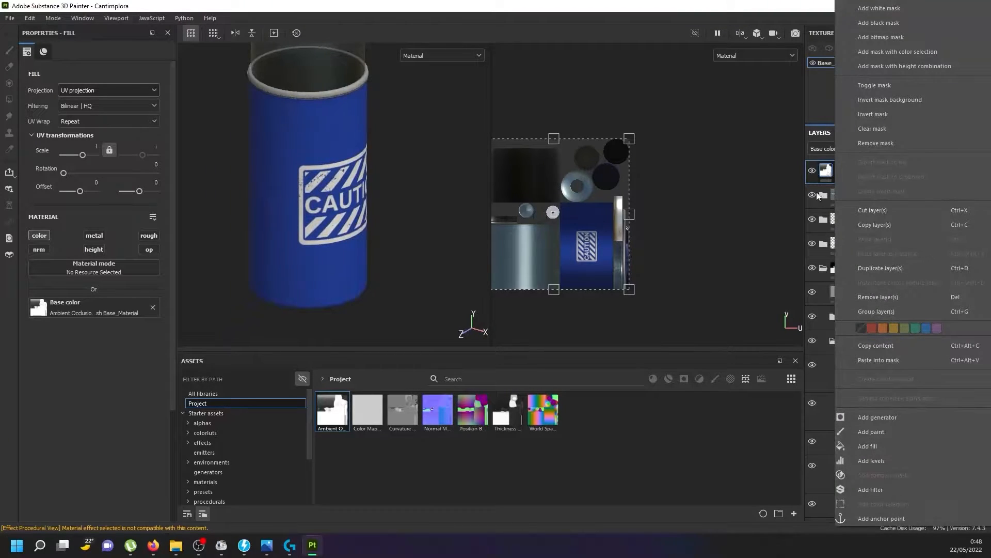
{"action": "left_click", "coordinate": [825, 184]}
{"action": "left_click", "coordinate": [951, 178]}
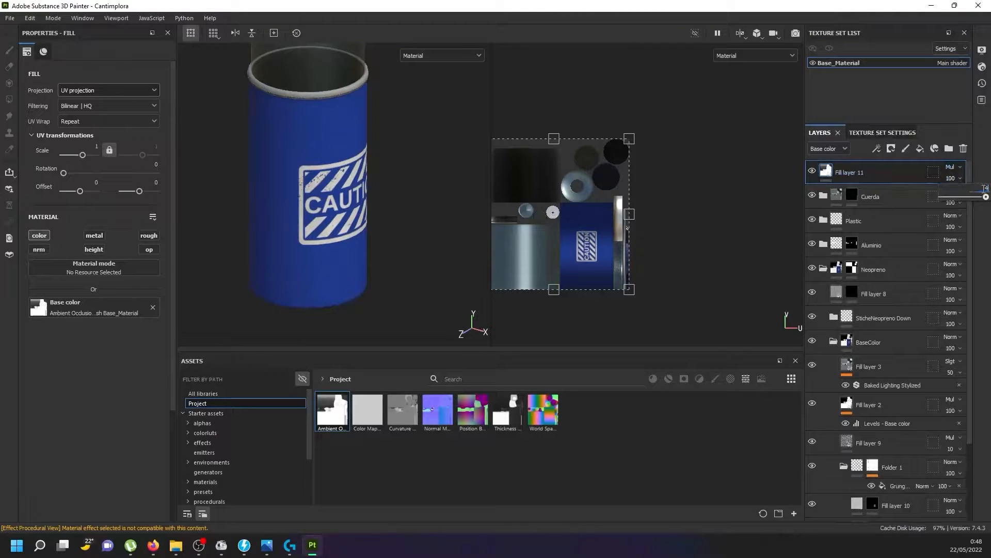
{"action": "left_click_drag", "start_coordinate": [985, 188], "coordinate": [925, 194]}
{"action": "left_click", "coordinate": [356, 130]}
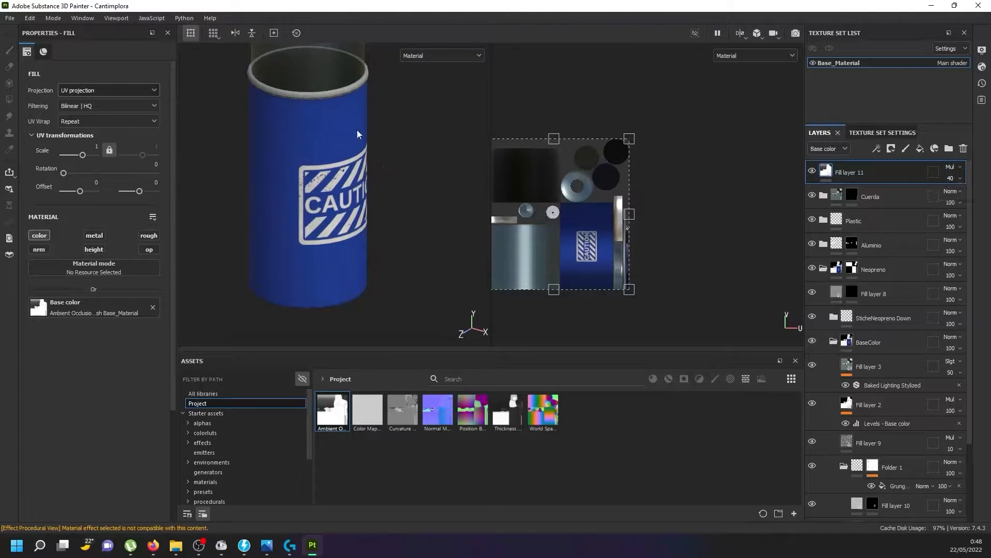
- Duplicate Fill layer 11 and assign the project's Curvature map as the copy's base color
{"action": "middle_click_drag", "start_coordinate": [384, 94], "coordinate": [399, 253], "text": "alt"}
{"action": "left_click_drag", "start_coordinate": [394, 232], "coordinate": [353, 156], "text": "alt"}
{"action": "scroll", "coordinate": [335, 166], "scroll_direction": "up", "scroll_amount": 3}
{"action": "scroll", "coordinate": [353, 156], "scroll_direction": "up", "scroll_amount": 1}
{"action": "scroll", "coordinate": [353, 156], "scroll_direction": "down", "scroll_amount": 5}
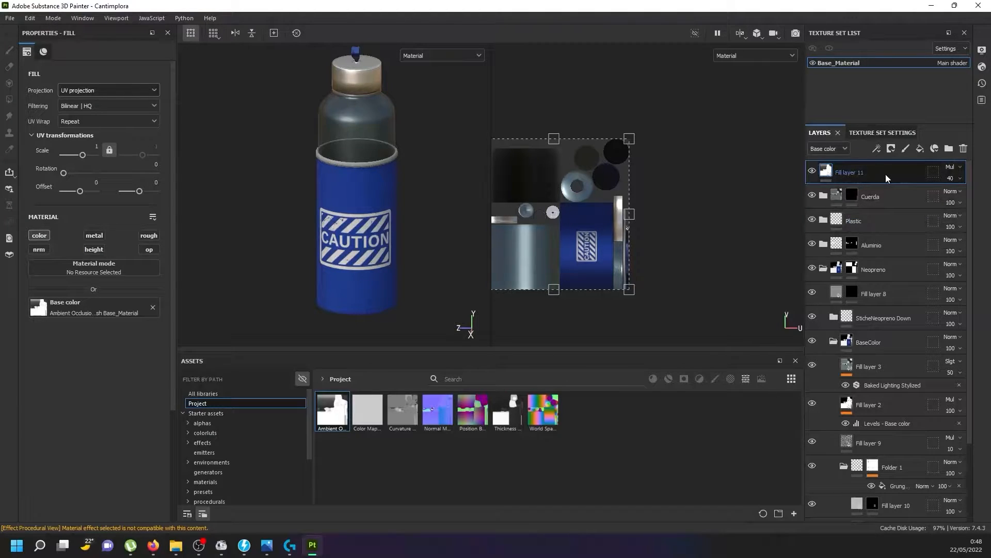
{"action": "key", "text": "ctrl+d"}
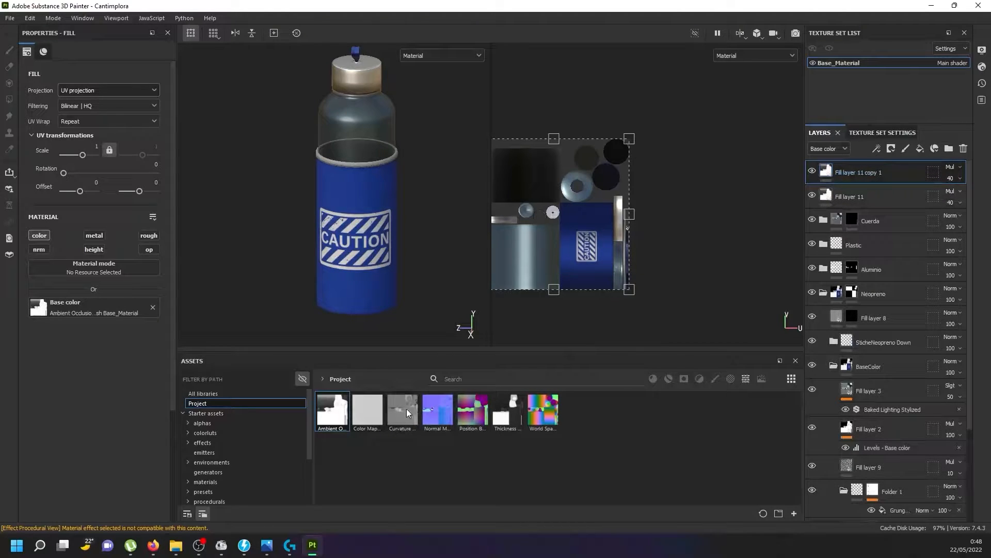
{"action": "left_click_drag", "start_coordinate": [408, 411], "coordinate": [84, 299]}
- Set the curvature layer's blend mode to Soft light and its opacity to 10
{"action": "scroll", "coordinate": [361, 132], "scroll_direction": "up", "scroll_amount": 2}
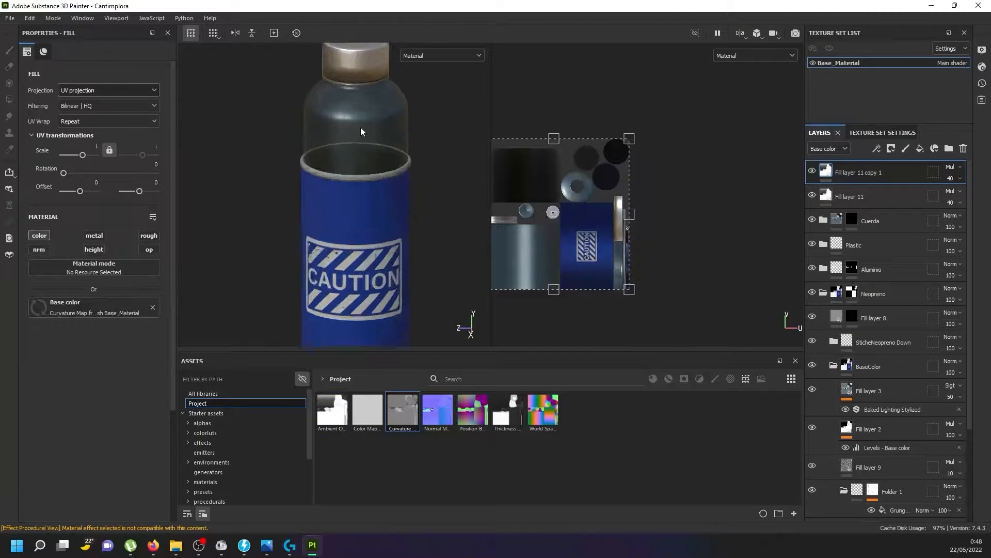
{"action": "scroll", "coordinate": [361, 131], "scroll_direction": "up", "scroll_amount": 2}
{"action": "left_click", "coordinate": [961, 166]}
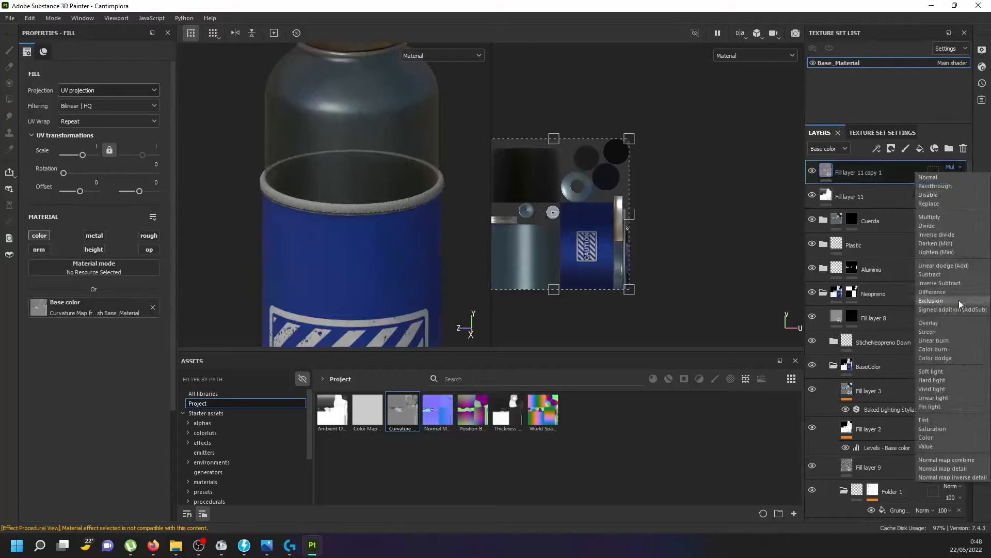
{"action": "left_click", "coordinate": [946, 370]}
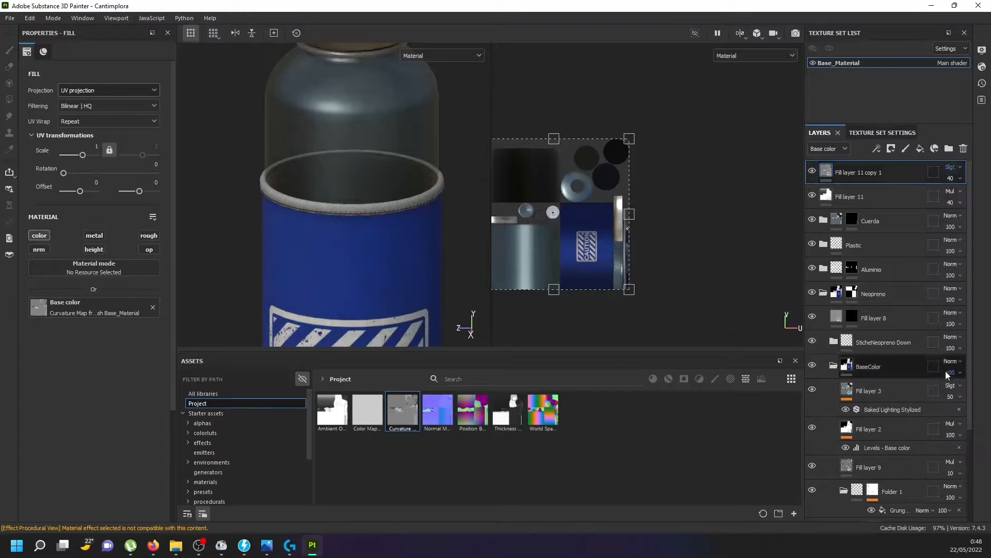
{"action": "left_click", "coordinate": [961, 178]}
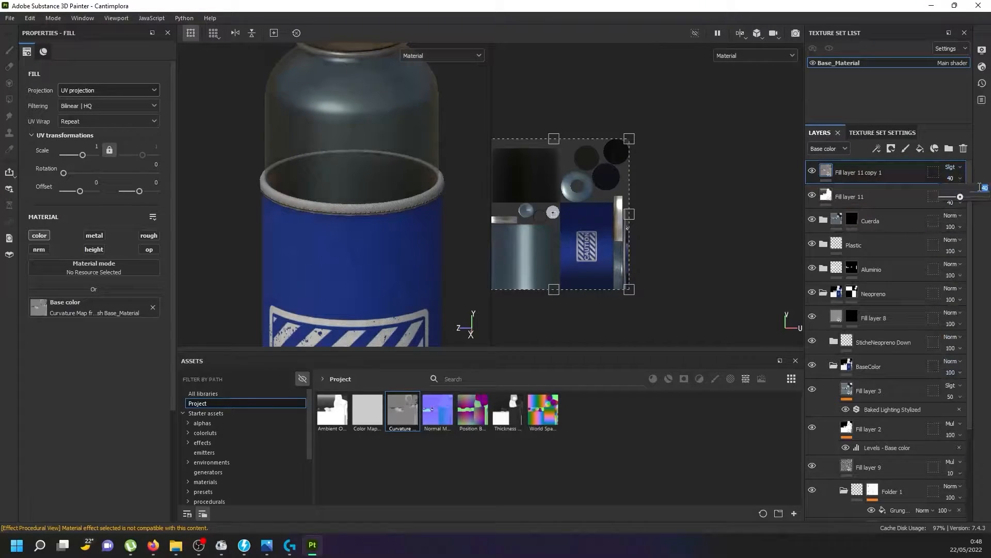
{"action": "left_click_drag", "start_coordinate": [979, 187], "coordinate": [954, 195]}
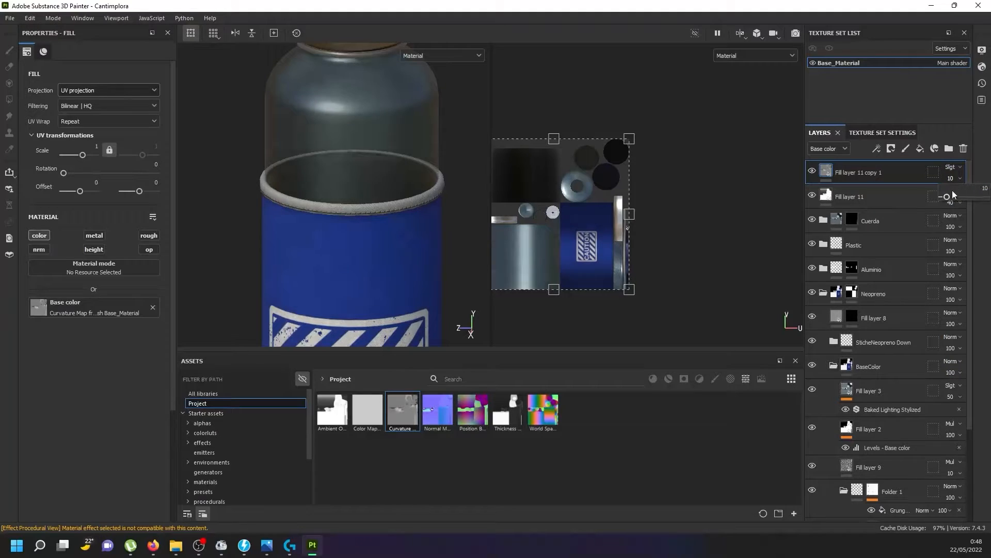
{"action": "left_click", "coordinate": [352, 195]}
- Examine the effect of the overlay layers on the bottle in the Base color channel view, and return to the Material view
{"action": "scroll", "coordinate": [382, 214], "scroll_direction": "up", "scroll_amount": 2}
{"action": "scroll", "coordinate": [385, 209], "scroll_direction": "down", "scroll_amount": 2}
{"action": "left_click", "coordinate": [441, 56]}
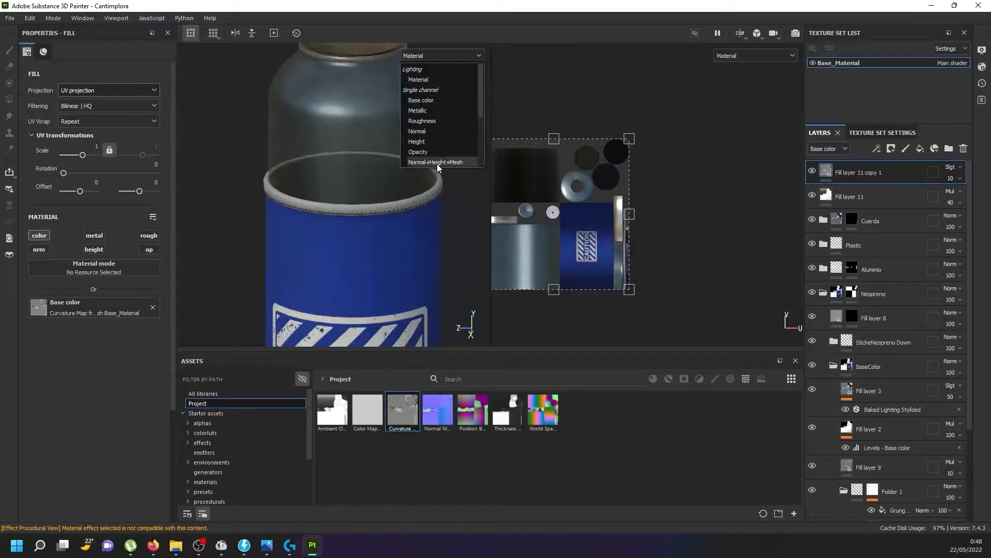
{"action": "left_click", "coordinate": [435, 98]}
{"action": "scroll", "coordinate": [381, 141], "scroll_direction": "down", "scroll_amount": 3}
{"action": "scroll", "coordinate": [381, 141], "scroll_direction": "up", "scroll_amount": 2}
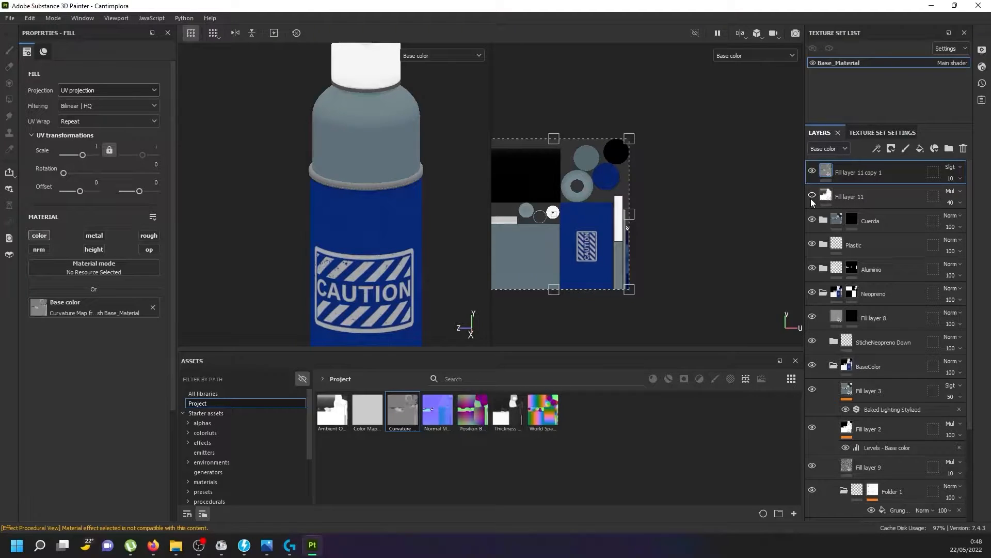
{"action": "scroll", "coordinate": [333, 75], "scroll_direction": "up", "scroll_amount": 3}
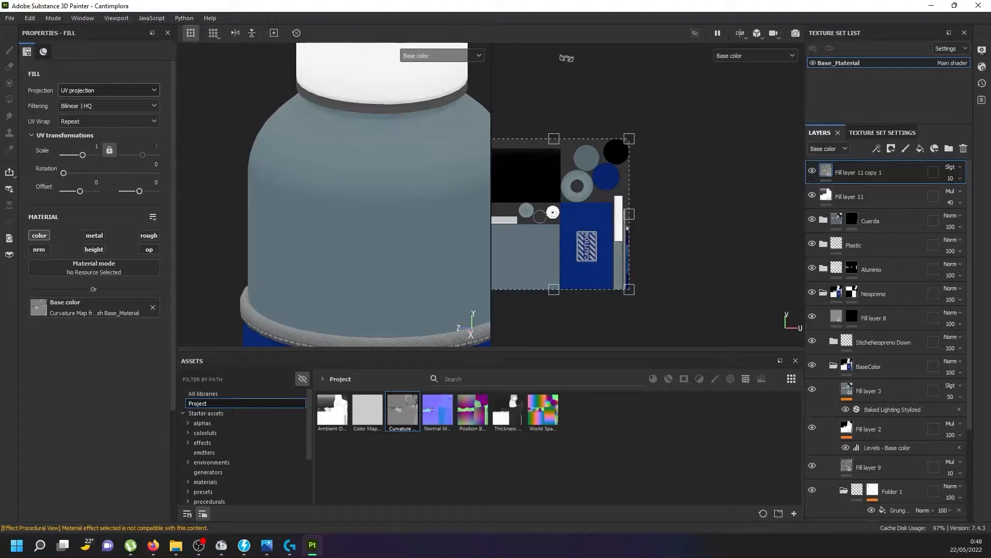
{"action": "left_click", "coordinate": [416, 53]}
{"action": "left_click", "coordinate": [432, 84]}
{"action": "scroll", "coordinate": [372, 124], "scroll_direction": "down", "scroll_amount": 6}
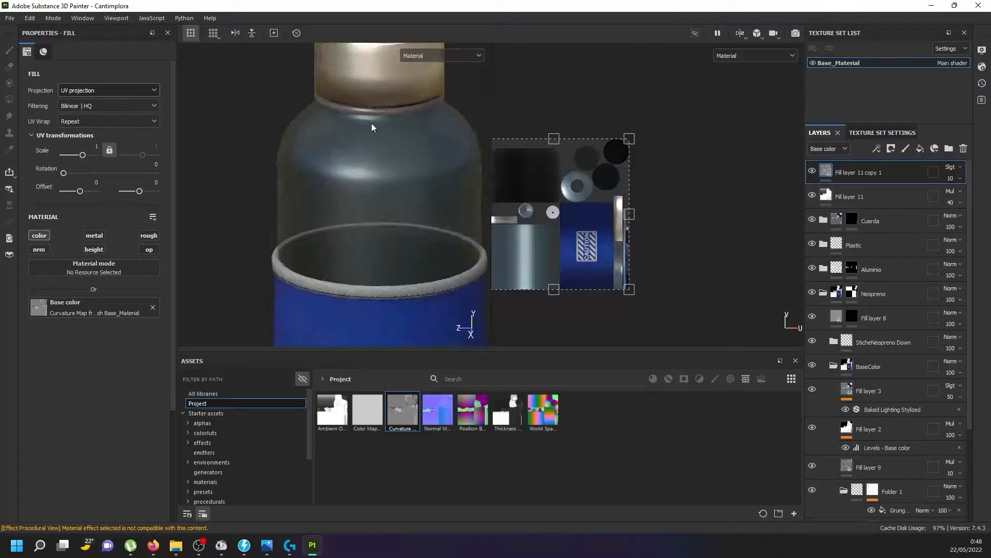
{"action": "left_click_drag", "start_coordinate": [397, 199], "coordinate": [366, 152], "text": "alt"}
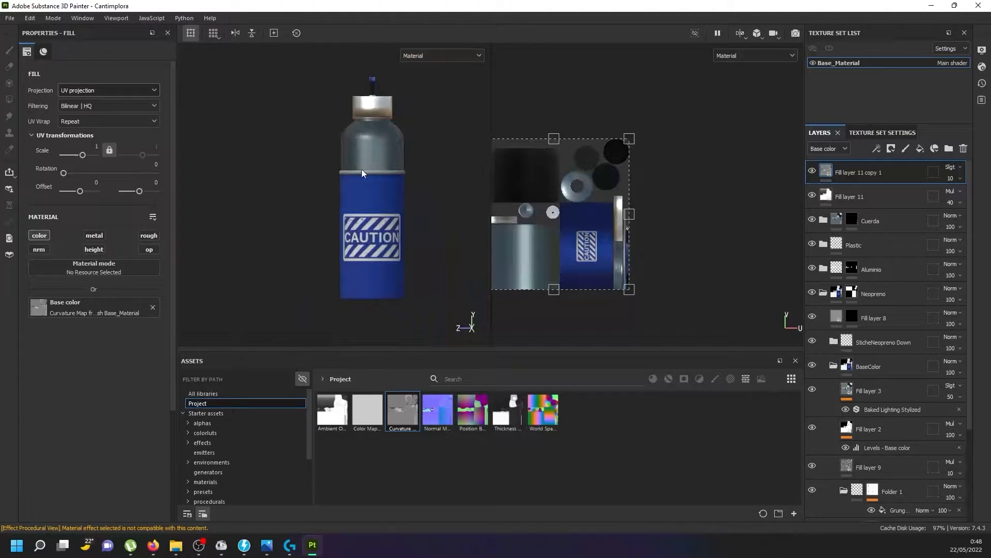
- Review the output directory and available output templates for texture export, and close the export settings without exporting
{"action": "left_click", "coordinate": [10, 18]}
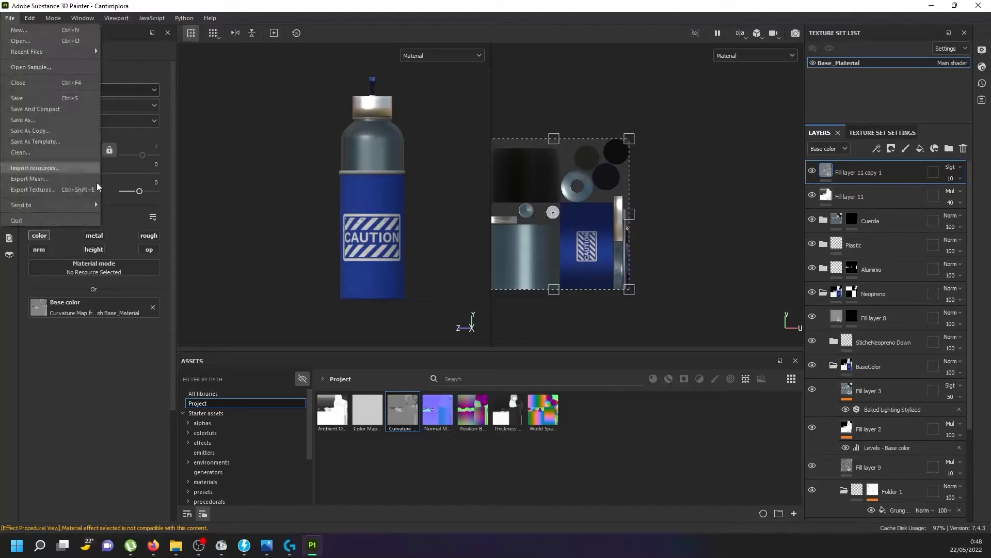
{"action": "left_click", "coordinate": [70, 189]}
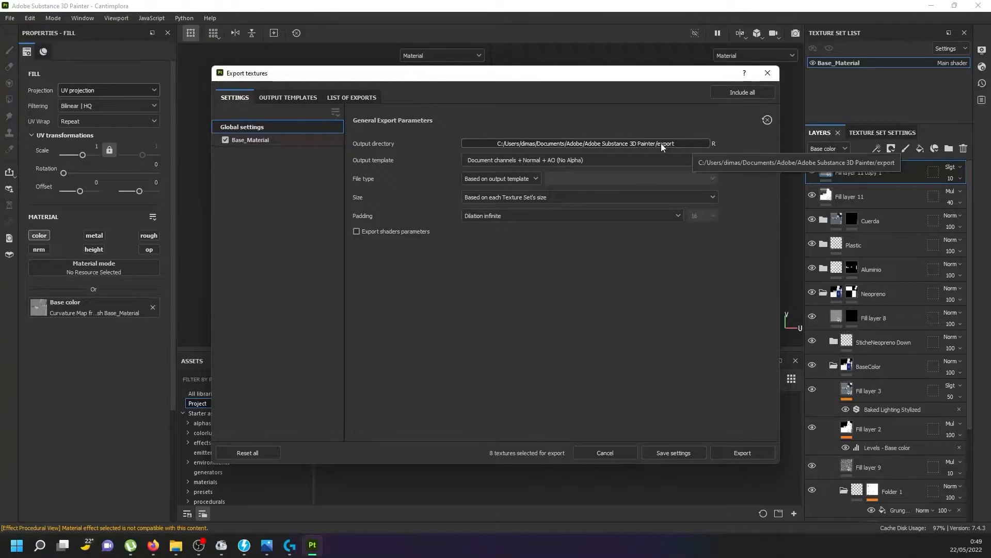
{"action": "left_click", "coordinate": [557, 163]}
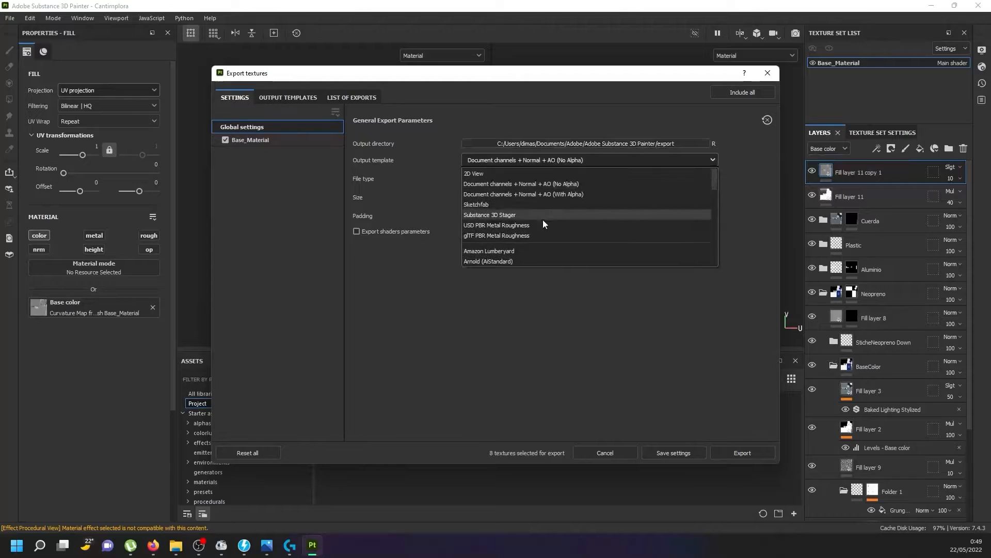
{"action": "scroll", "coordinate": [537, 227], "scroll_direction": "down", "scroll_amount": 2}
{"action": "scroll", "coordinate": [531, 249], "scroll_direction": "down", "scroll_amount": 2}
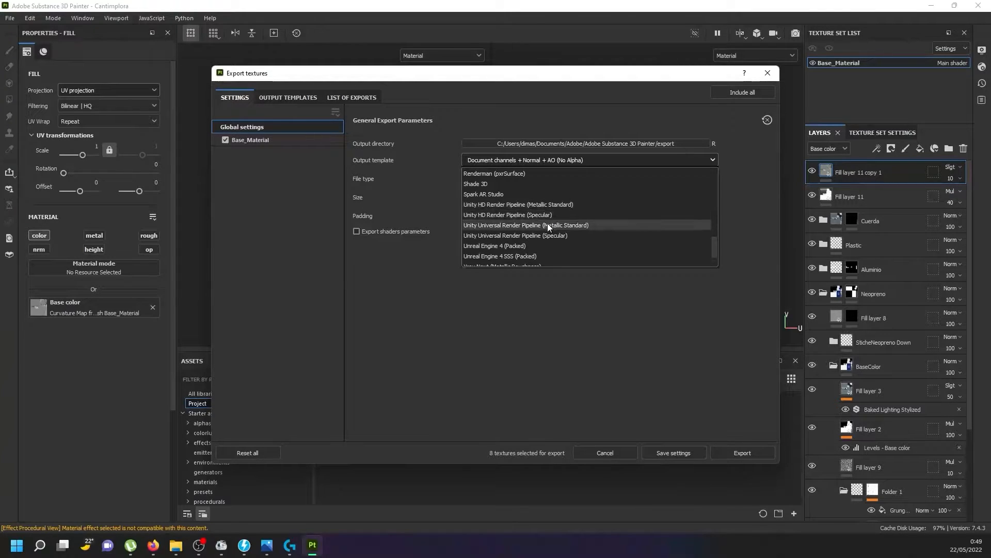
{"action": "left_click", "coordinate": [769, 73]}
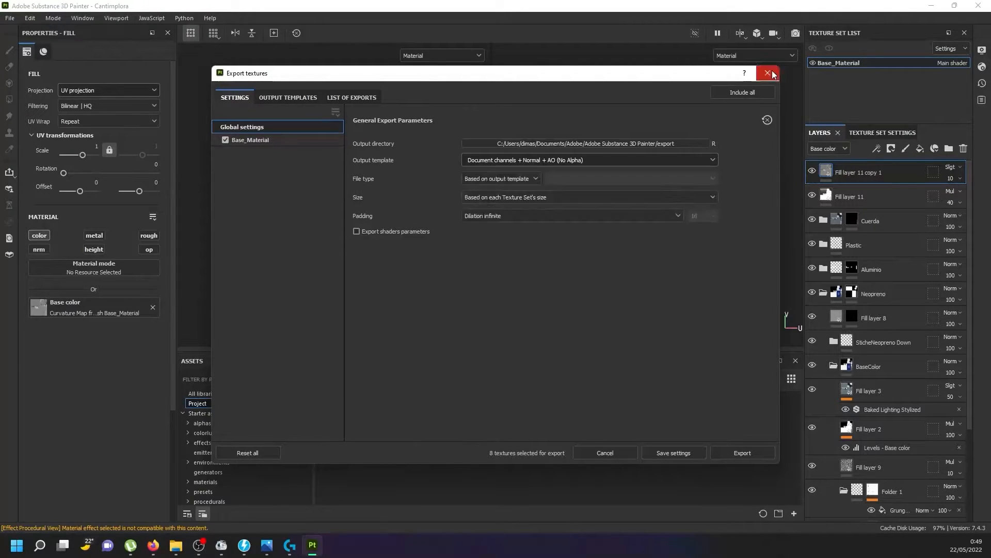
{"action": "left_click", "coordinate": [777, 75]}
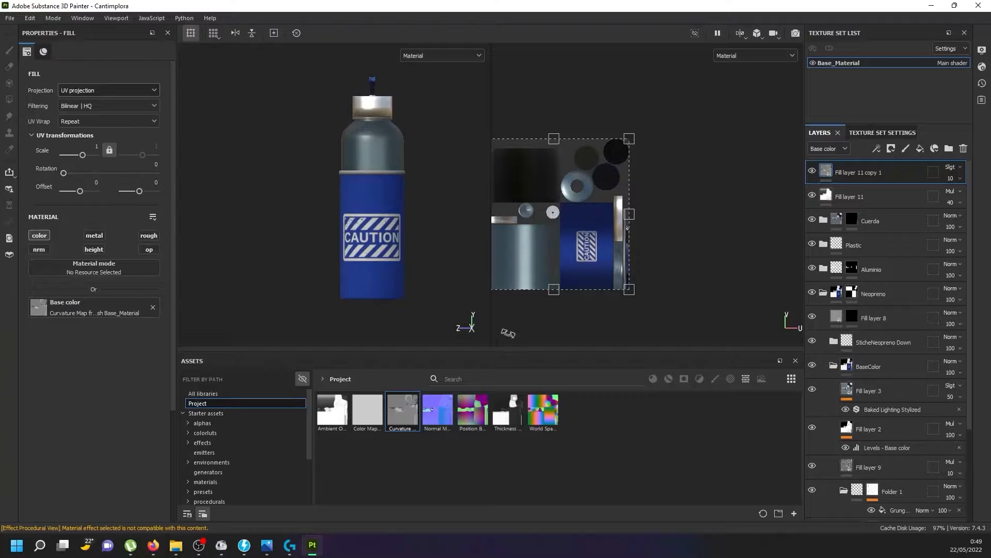
- Try green 41C453 as the Fabric Color Top of the Neoprene layer inside the Neopreno cuerpo folder
{"action": "left_click", "coordinate": [823, 293]}
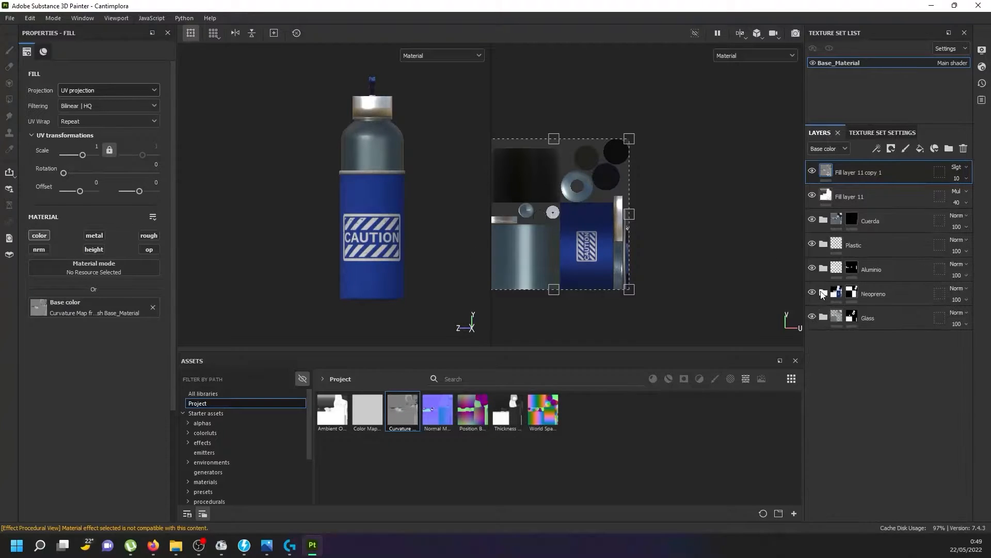
{"action": "left_click", "coordinate": [823, 293]}
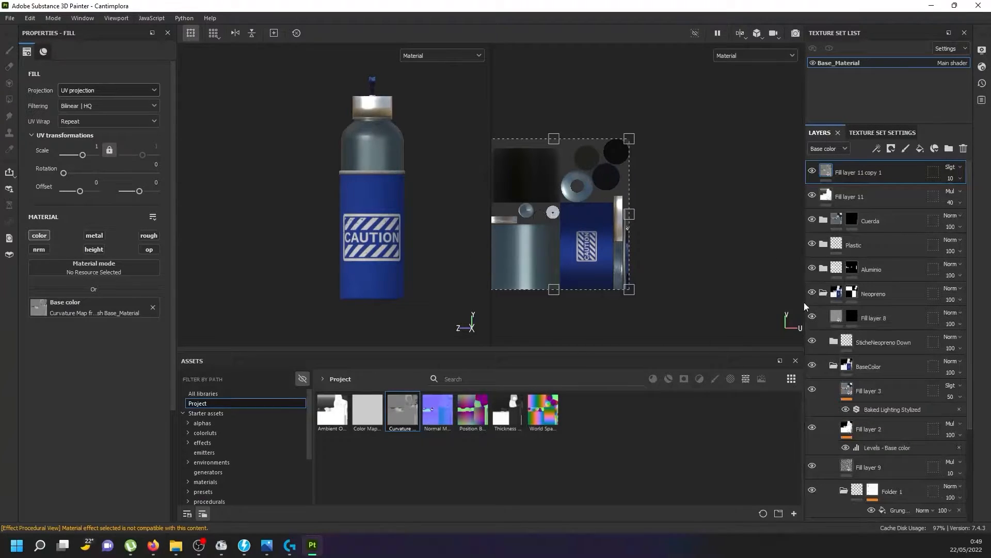
{"action": "scroll", "coordinate": [826, 345], "scroll_direction": "down", "scroll_amount": 1}
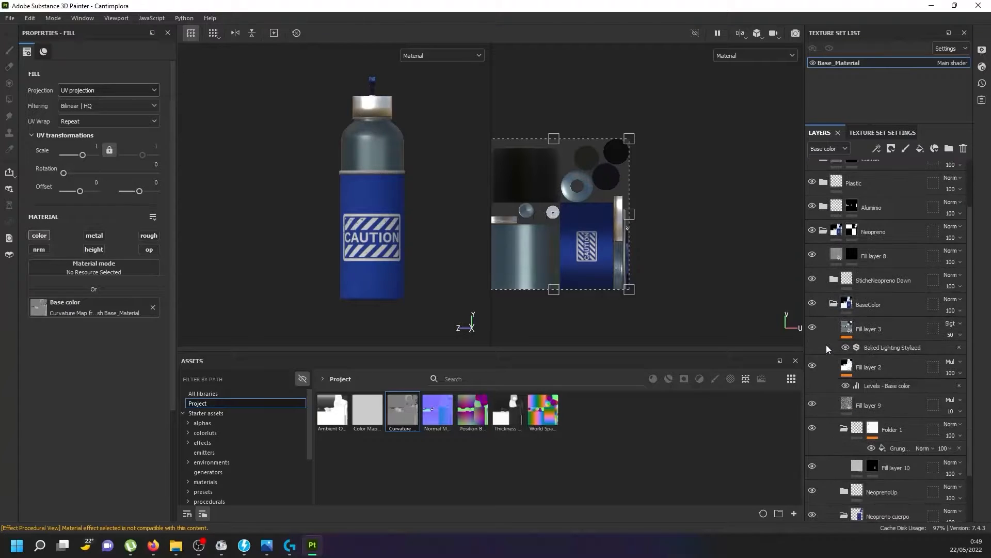
{"action": "scroll", "coordinate": [826, 345], "scroll_direction": "down", "scroll_amount": 1}
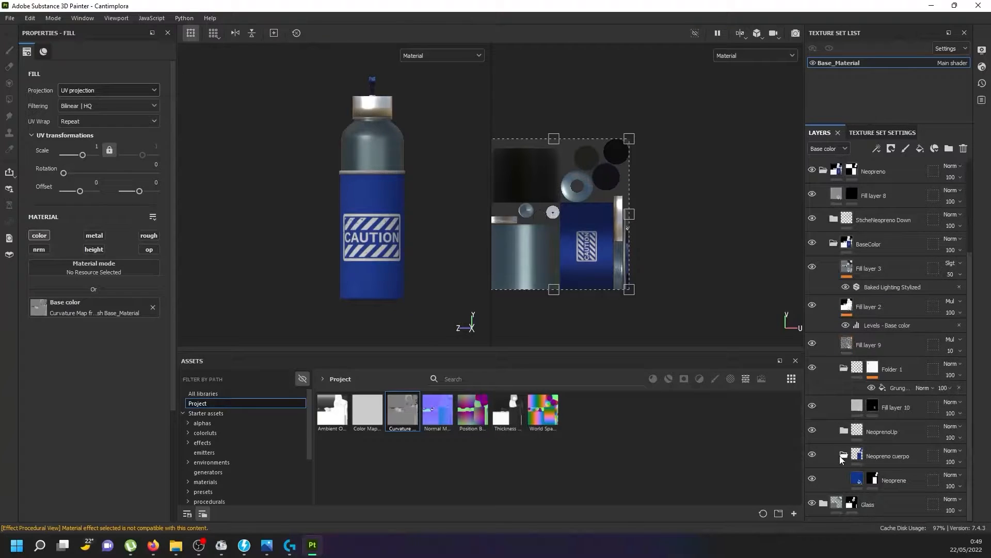
{"action": "left_click", "coordinate": [857, 476]}
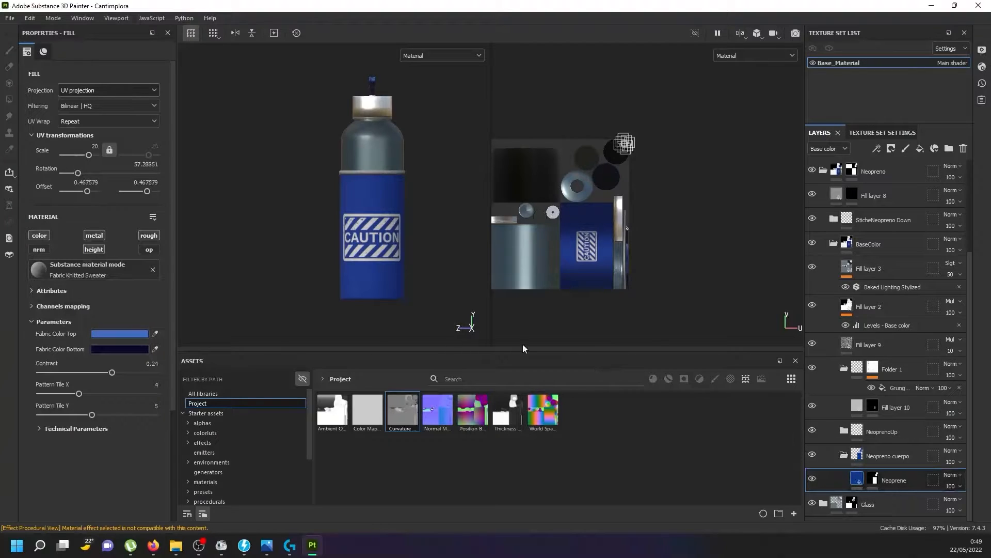
{"action": "left_click", "coordinate": [124, 333]}
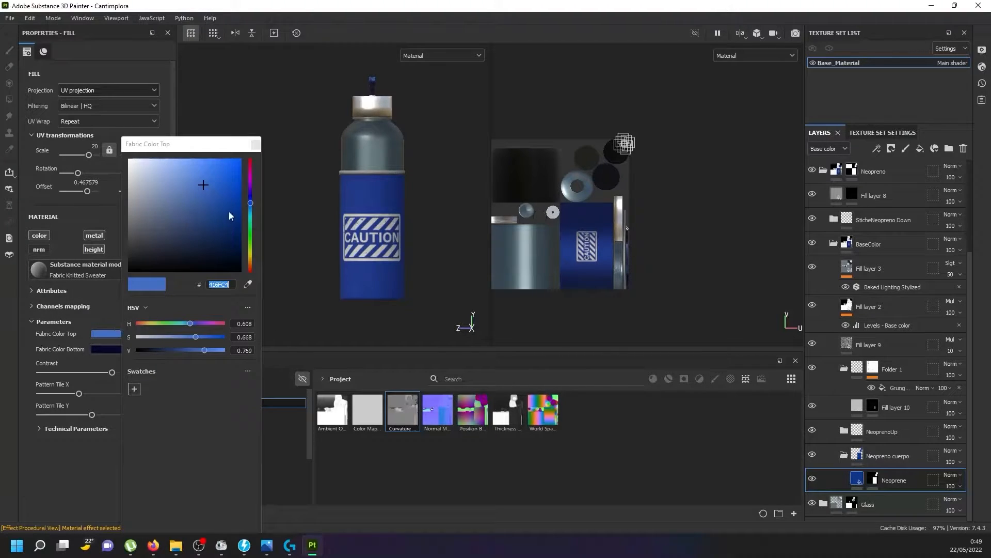
{"action": "left_click", "coordinate": [251, 232]}
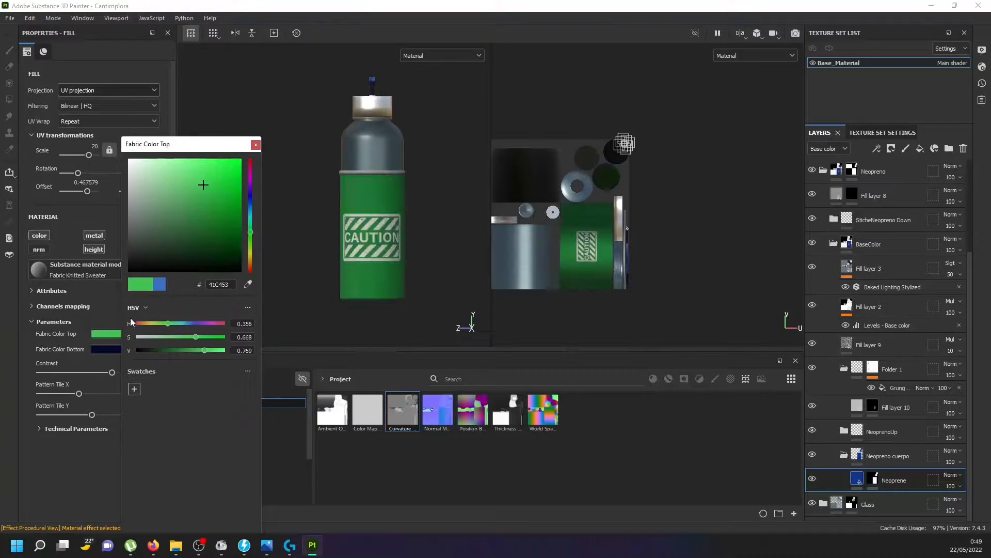
- Try dark green 042D07 as the Neoprene layer's Fabric Color Bottom and inspect the fabric up close on the bottle
{"action": "left_click", "coordinate": [103, 351]}
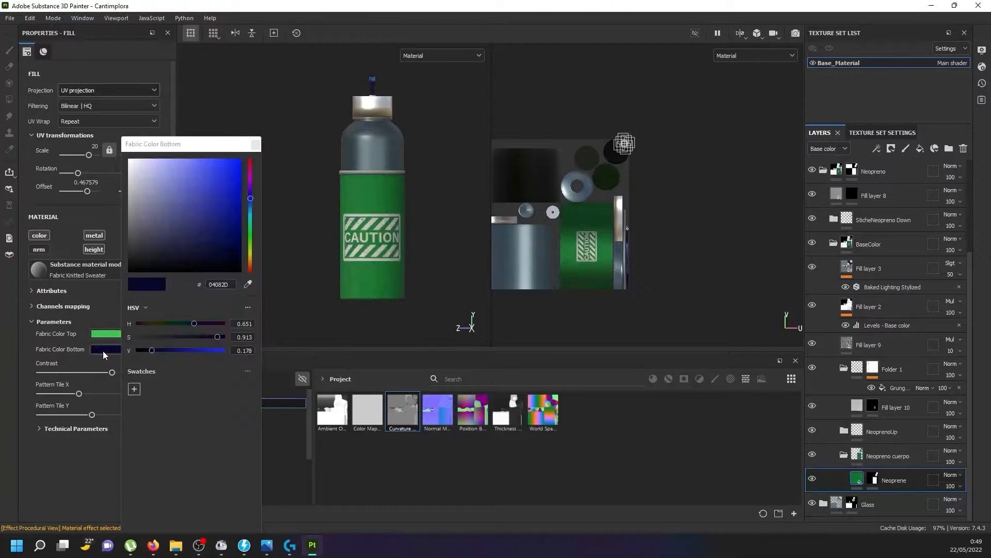
{"action": "left_click", "coordinate": [252, 226]}
{"action": "left_click", "coordinate": [252, 233]}
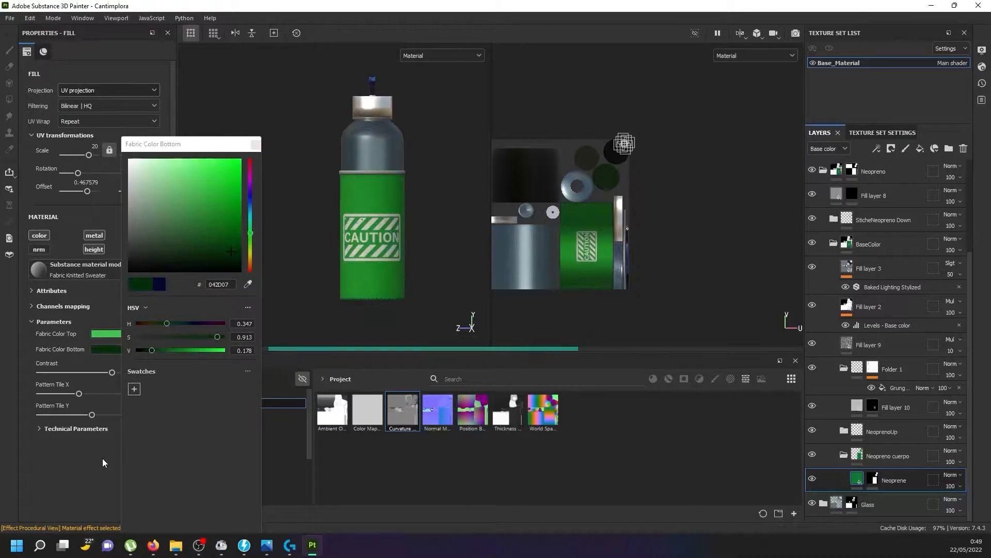
{"action": "scroll", "coordinate": [376, 228], "scroll_direction": "up", "scroll_amount": 4}
{"action": "left_click_drag", "start_coordinate": [381, 231], "coordinate": [423, 245], "text": "alt"}
{"action": "scroll", "coordinate": [351, 219], "scroll_direction": "up", "scroll_amount": 5}
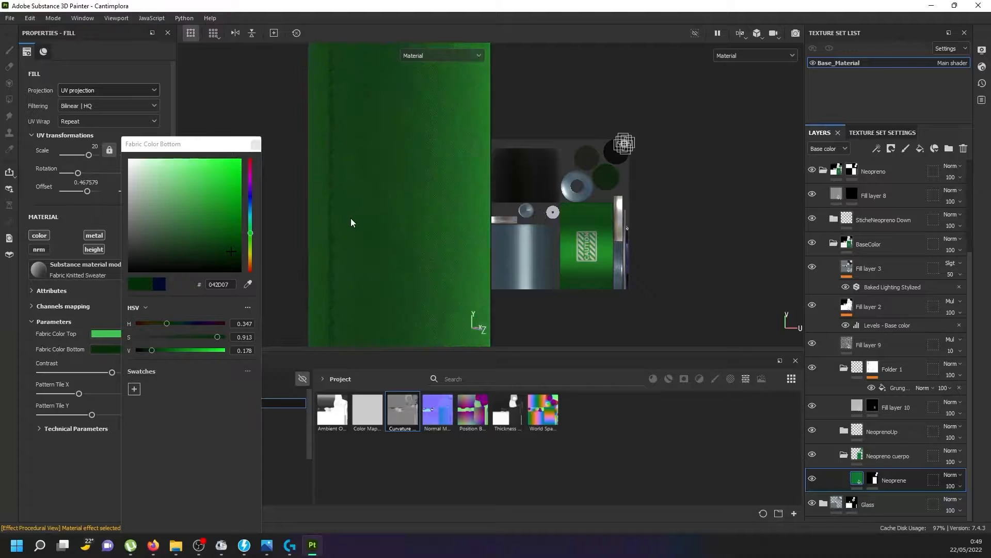
{"action": "left_click_drag", "start_coordinate": [333, 236], "coordinate": [340, 202], "text": "alt"}
{"action": "scroll", "coordinate": [340, 202], "scroll_direction": "down", "scroll_amount": 5}
- Try a yellow neoprene with Fabric Color Bottom 2D2D04 and Fabric Color Top BFC441, checking it on the whole bottle
{"action": "left_click_drag", "start_coordinate": [400, 185], "coordinate": [252, 253], "text": "alt"}
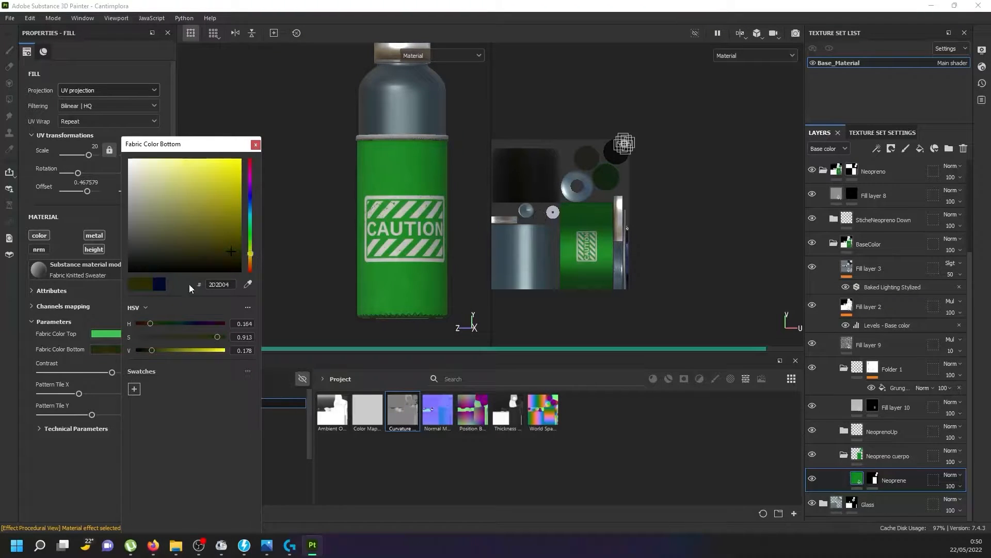
{"action": "left_click", "coordinate": [106, 334]}
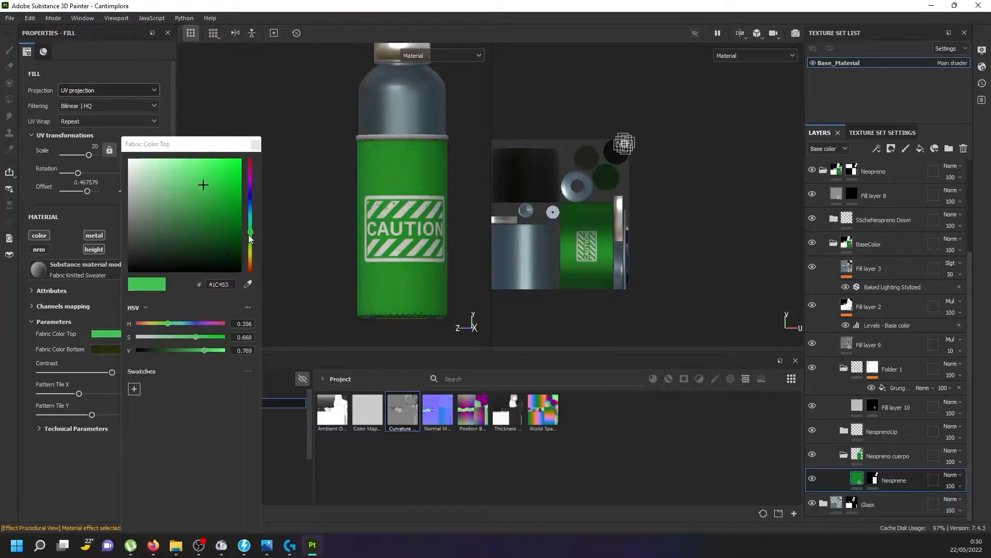
{"action": "left_click", "coordinate": [253, 252]}
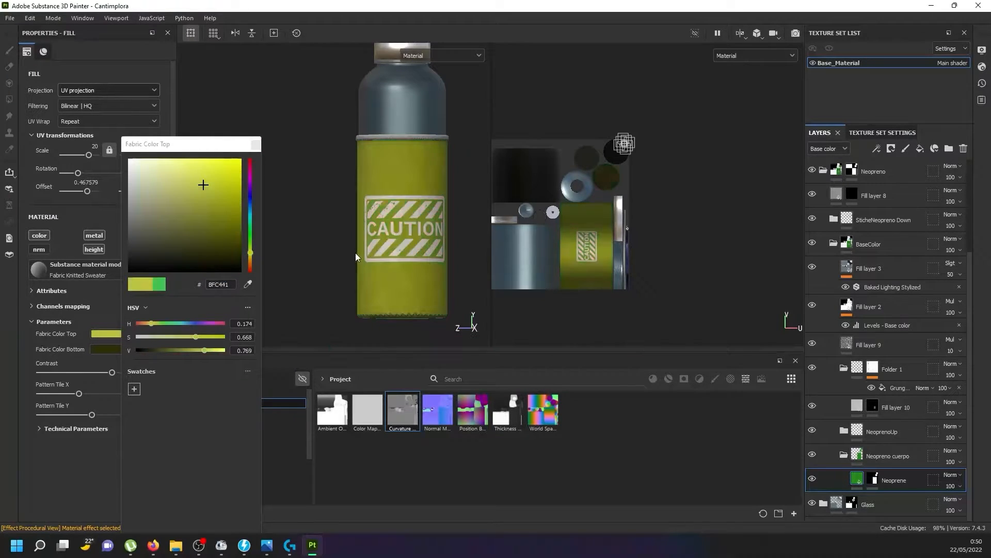
{"action": "scroll", "coordinate": [356, 253], "scroll_direction": "down", "scroll_amount": 4}
{"action": "scroll", "coordinate": [354, 252], "scroll_direction": "up", "scroll_amount": 4}
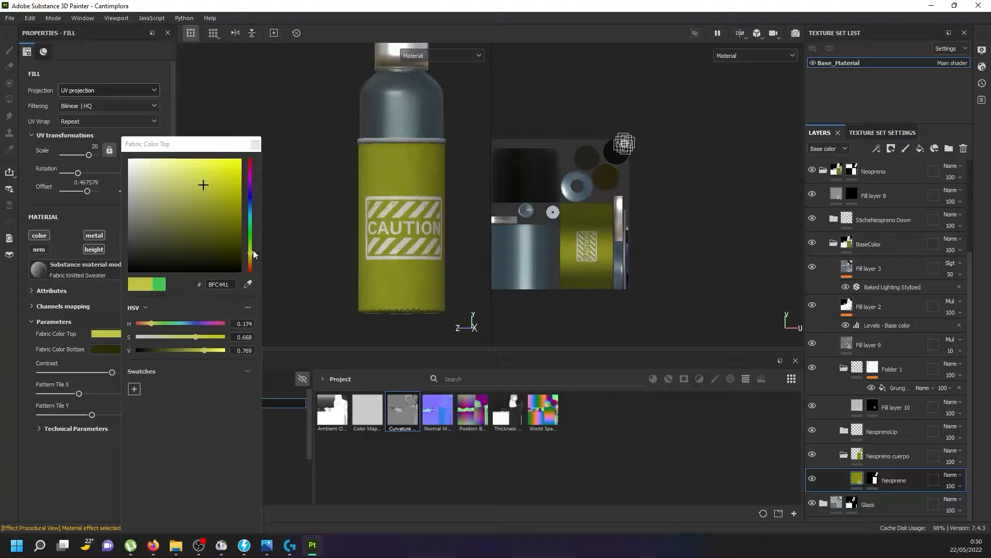
{"action": "left_click_drag", "start_coordinate": [371, 166], "coordinate": [377, 222], "text": "alt"}
{"action": "scroll", "coordinate": [376, 222], "scroll_direction": "down", "scroll_amount": 5}
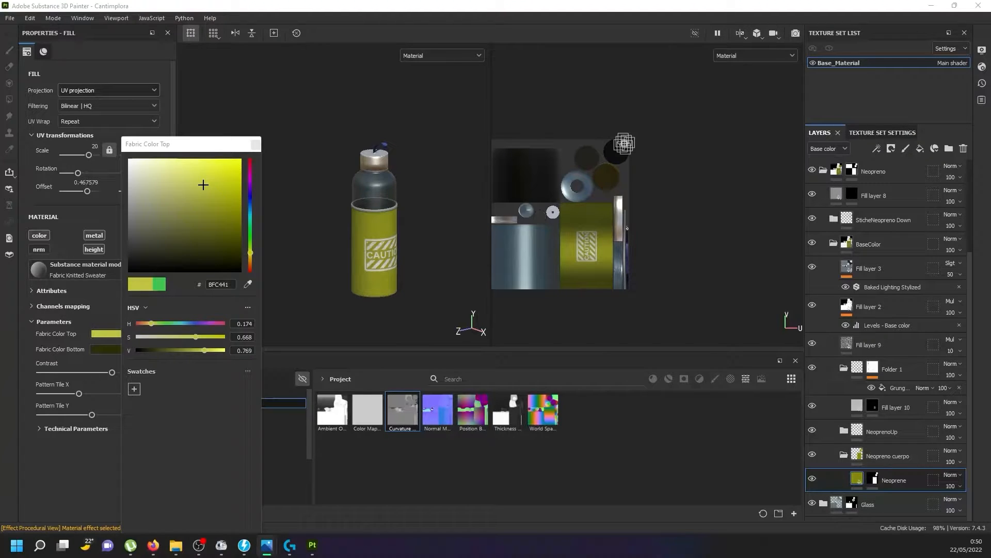
- Compare the bottle with the color variants in the reference photo, then close the photo and the color picker
{"action": "mouse_move", "coordinate": [1, 206]}
{"action": "left_mouse_down"}
{"action": "mouse_move", "coordinate": [392, 255]}
{"action": "mouse_move", "coordinate": [435, 218]}
{"action": "mouse_move", "coordinate": [448, 219]}
{"action": "left_mouse_up"}
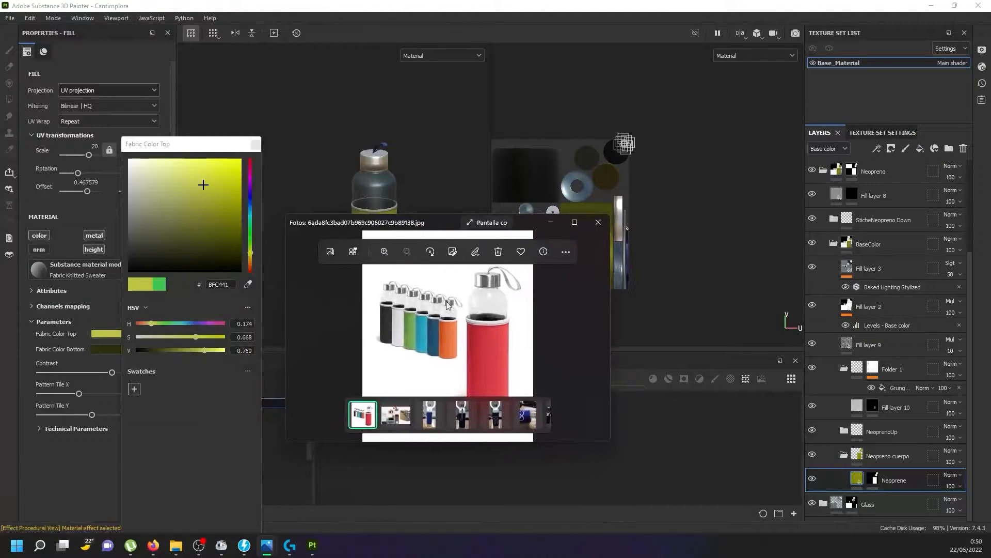
{"action": "left_click", "coordinate": [598, 222]}
{"action": "left_click", "coordinate": [256, 145]}
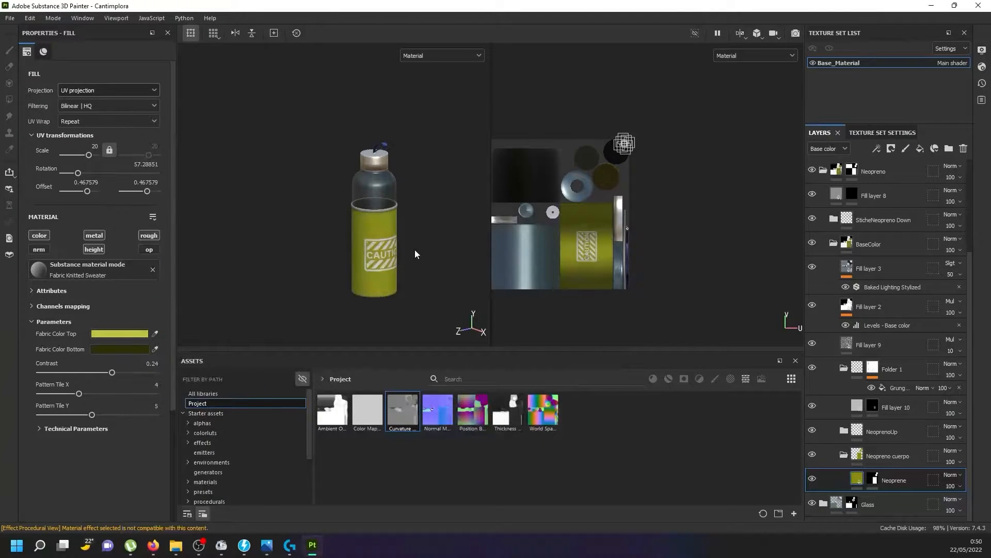
- Undo all the trial changes to the Neoprene layer's two fabric colors
{"action": "left_click_drag", "start_coordinate": [415, 250], "coordinate": [398, 250], "text": "alt"}
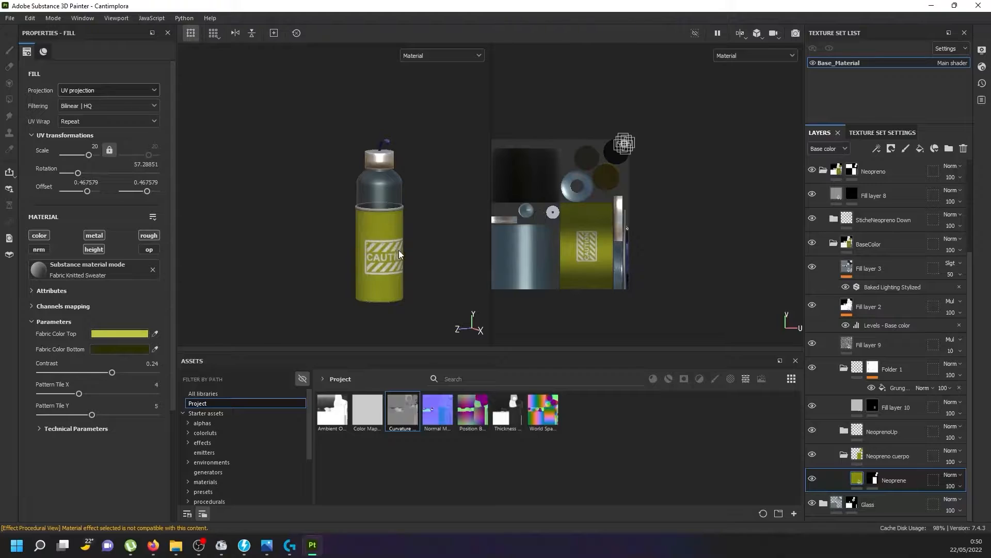
{"action": "key", "text": "ctrl+z"}
{"action": "key", "text": "ctrl+z"}
{"action": "key", "text": "ctrl+z"}
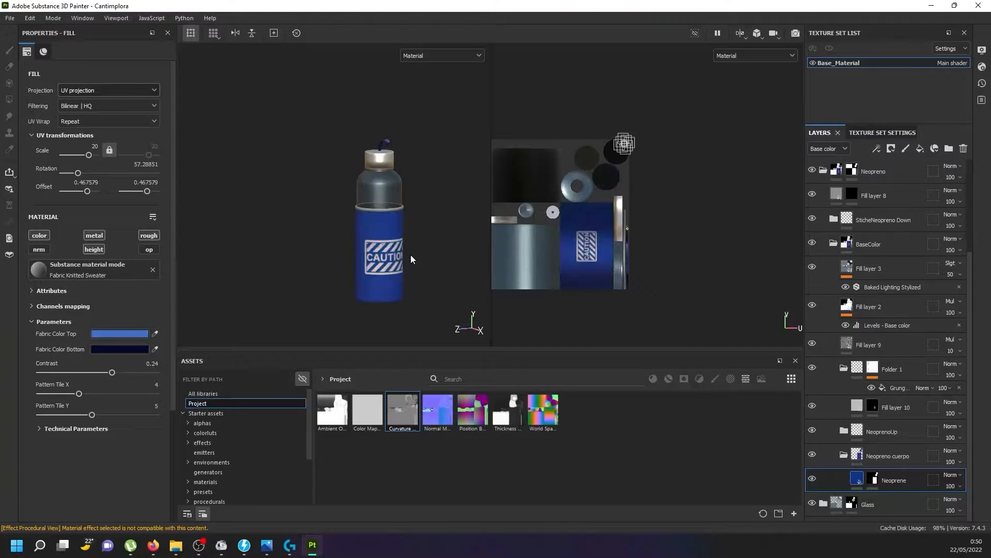
- Save the project and collapse the Cuerda and Neopreno folders in the layer stack
{"action": "key", "text": "ctrl+s"}
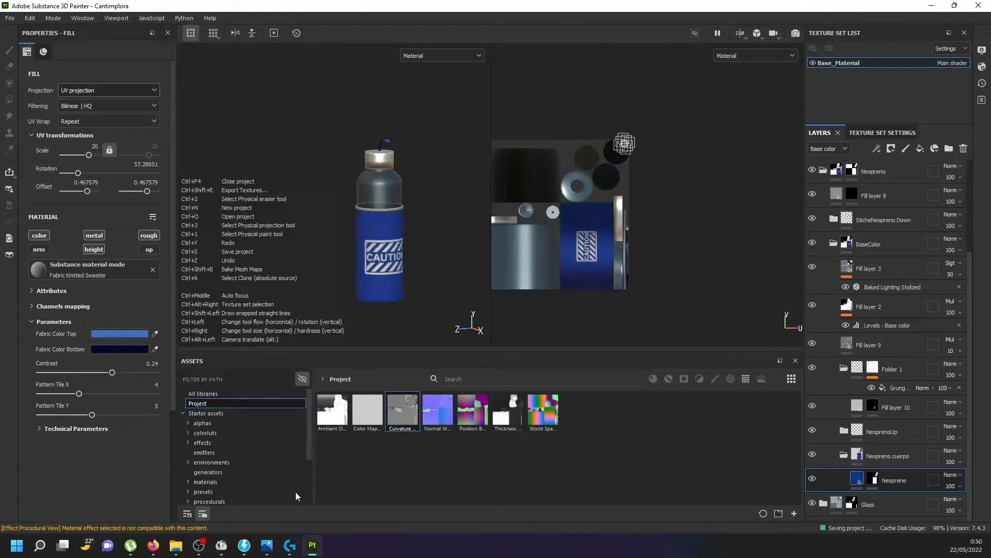
{"action": "left_click", "coordinate": [199, 545]}
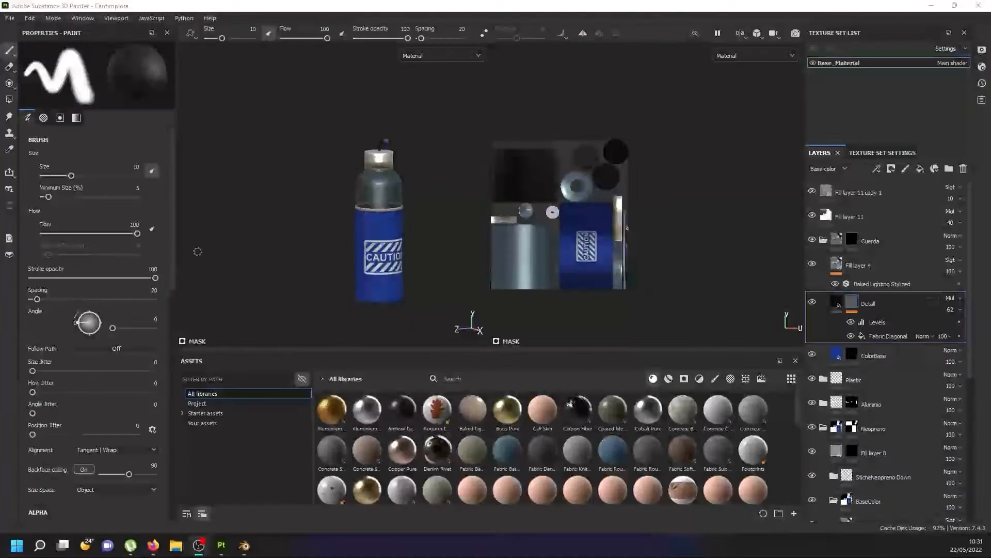
{"action": "left_click", "coordinate": [823, 240]}
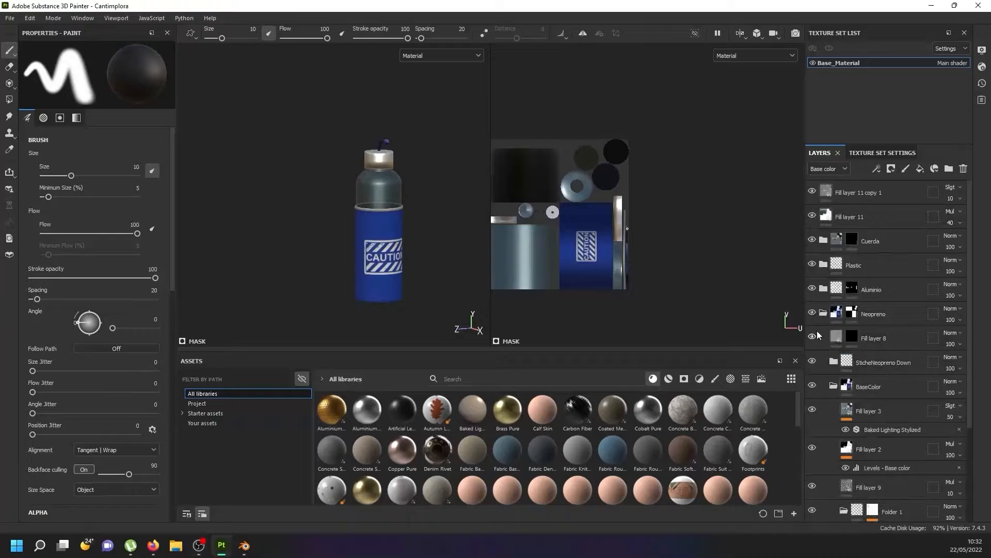
{"action": "left_click", "coordinate": [823, 313]}
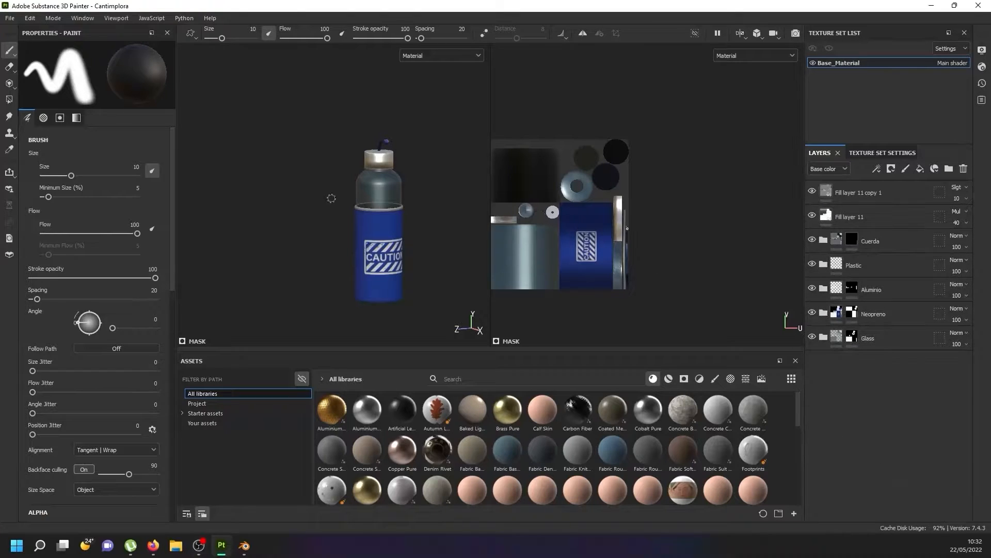
{"action": "mouse_move", "coordinate": [318, 192]}
{"action": "left_mouse_down", "text": "alt"}
{"action": "mouse_move", "coordinate": [288, 177]}
{"action": "mouse_move", "coordinate": [314, 187]}
{"action": "left_mouse_up", "text": "alt"}
- Open the texture export settings and choose PBR Metallic Roughness as the output template, keeping the padding on Dilation infinite
{"action": "left_click", "coordinate": [10, 18]}
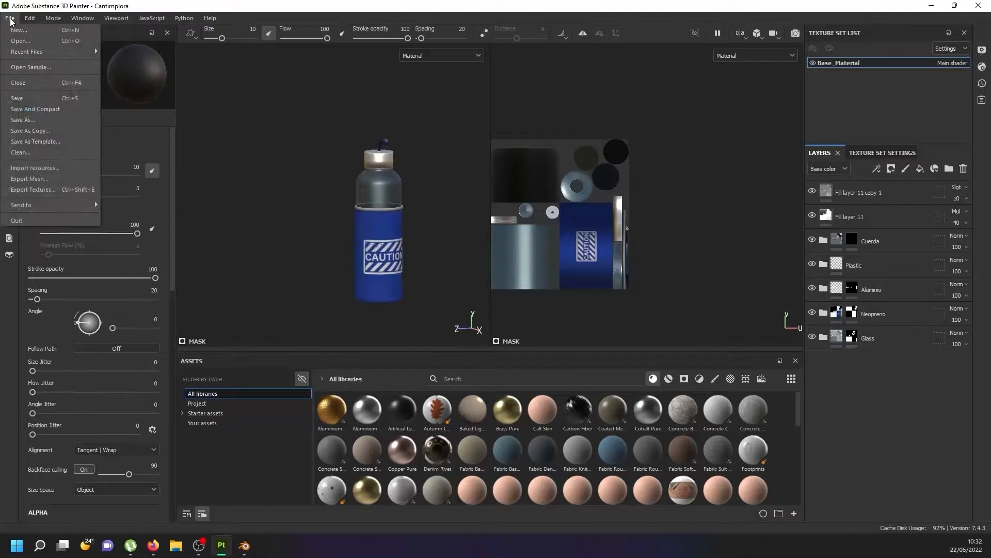
{"action": "left_click", "coordinate": [65, 189]}
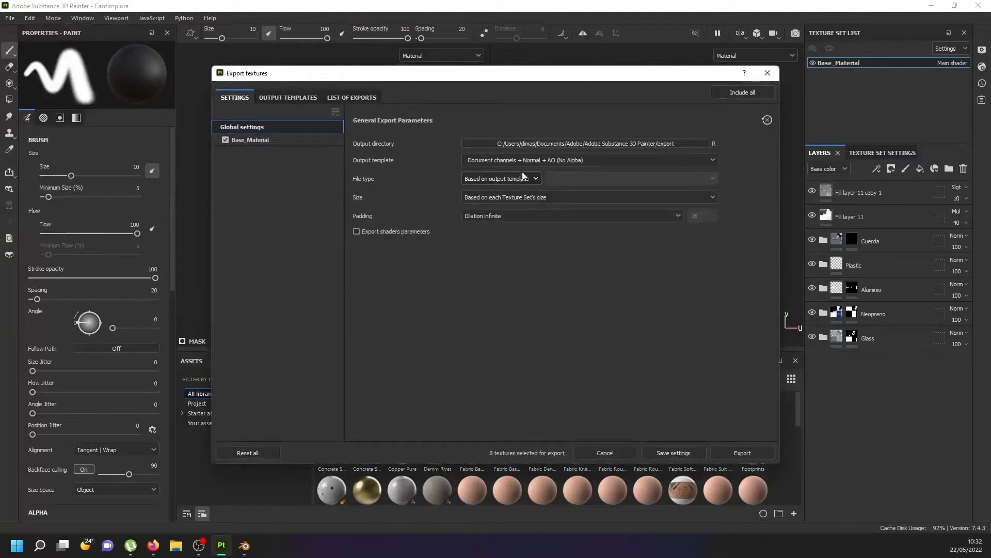
{"action": "left_click", "coordinate": [529, 160]}
{"action": "scroll", "coordinate": [532, 230], "scroll_direction": "down", "scroll_amount": 5}
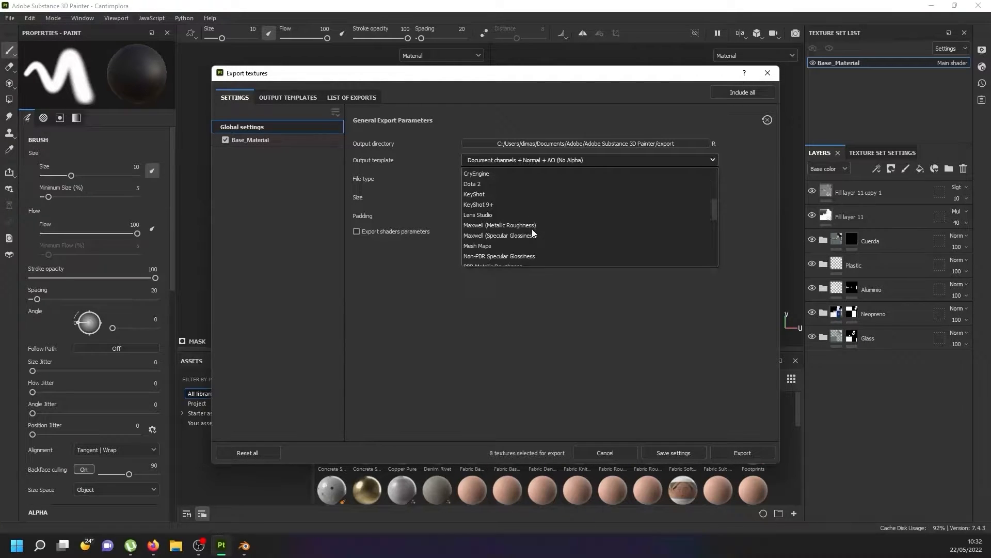
{"action": "scroll", "coordinate": [532, 228], "scroll_direction": "up", "scroll_amount": 1}
{"action": "scroll", "coordinate": [542, 221], "scroll_direction": "down", "scroll_amount": 1}
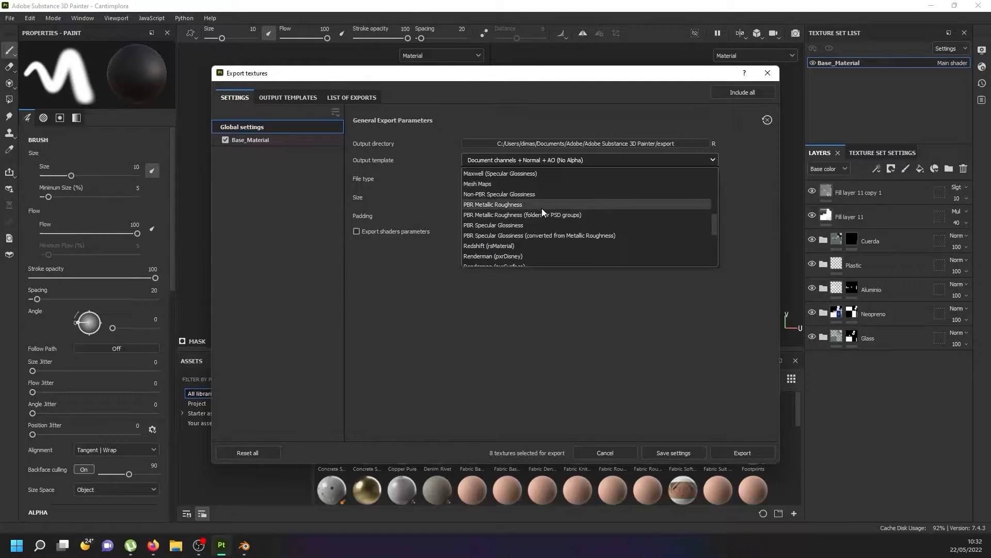
{"action": "left_click", "coordinate": [541, 205]}
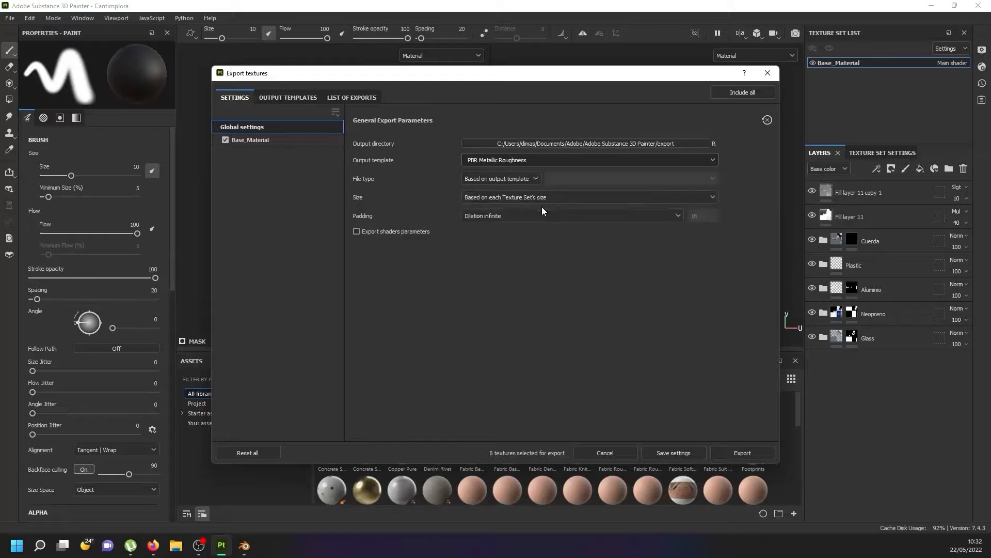
{"action": "left_click", "coordinate": [649, 215]}
{"action": "left_click", "coordinate": [650, 214]}
- Create a Pbr_Textures folder inside the Cantimplora project folder and set it as the export's output directory
{"action": "left_click", "coordinate": [714, 144]}
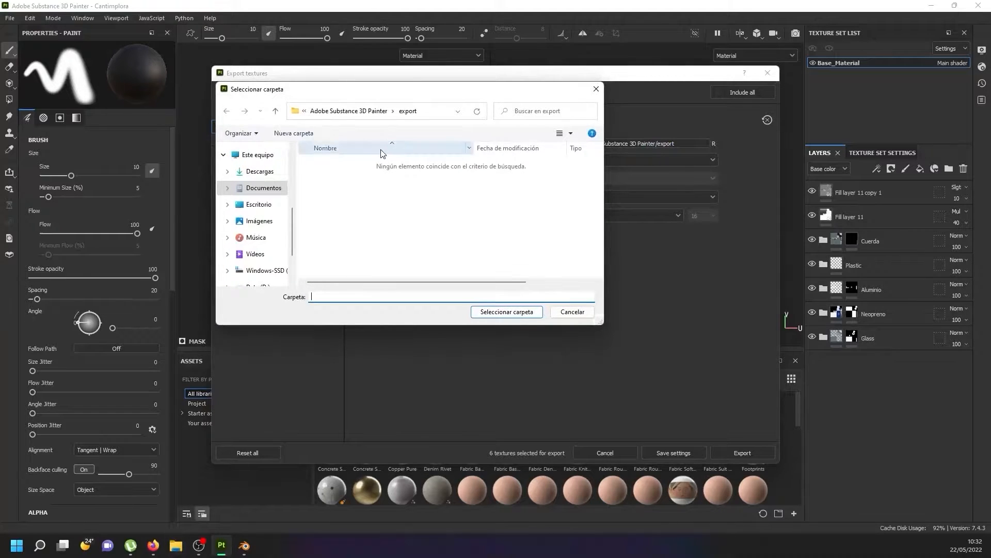
{"action": "scroll", "coordinate": [260, 186], "scroll_direction": "up", "scroll_amount": 3}
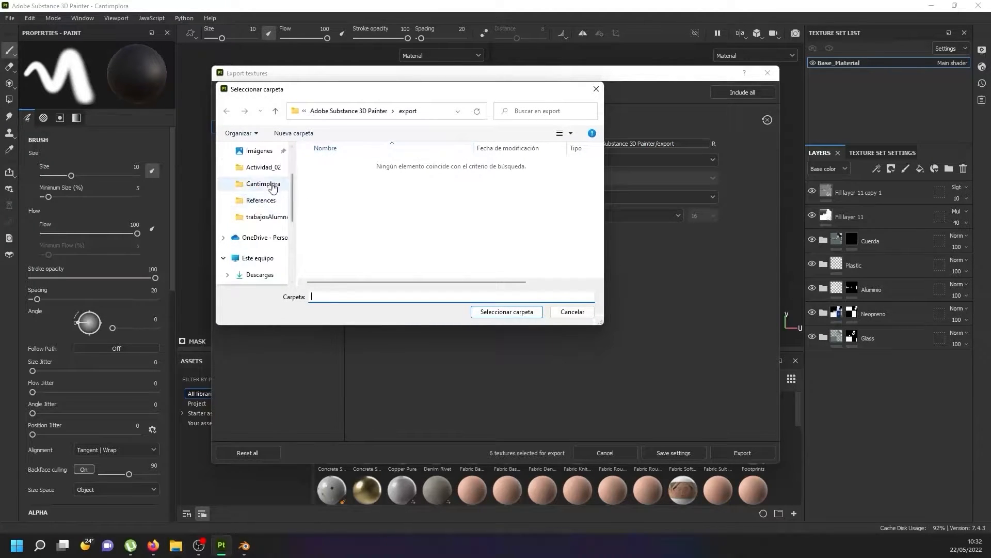
{"action": "left_click", "coordinate": [263, 184]}
{"action": "left_click", "coordinate": [302, 131]}
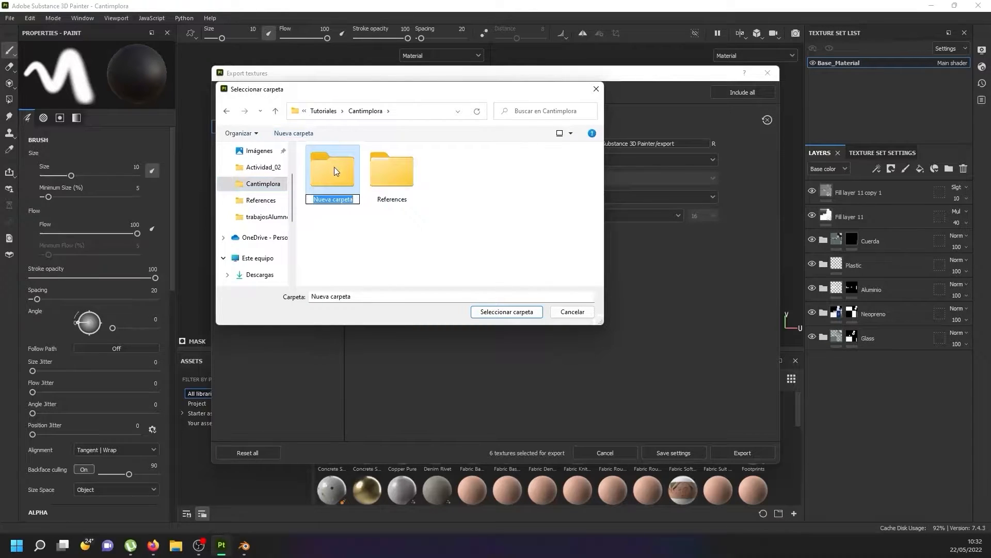
{"action": "type", "text": "Pbr_Textures"}
{"action": "key", "text": "Return"}
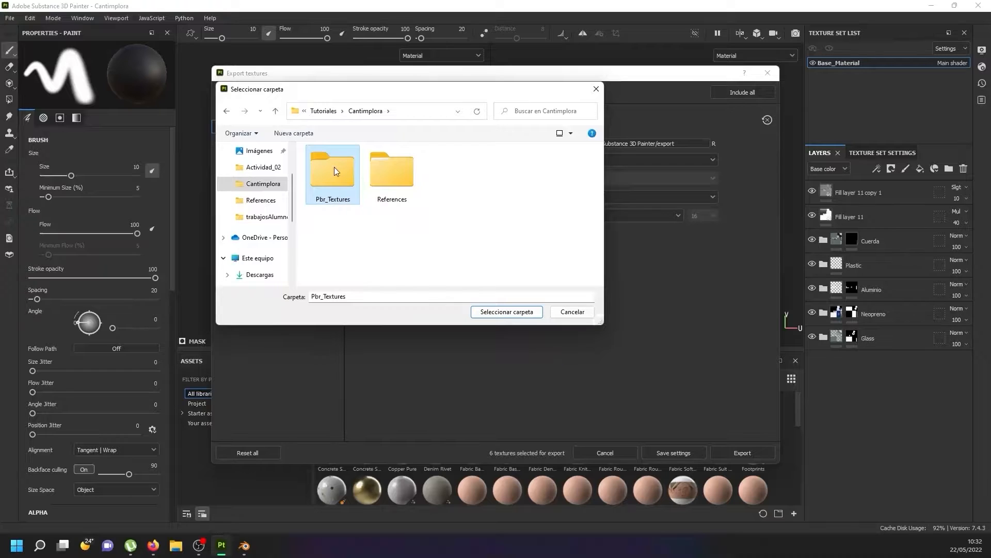
{"action": "double_click", "coordinate": [335, 170]}
{"action": "left_click", "coordinate": [507, 311]}
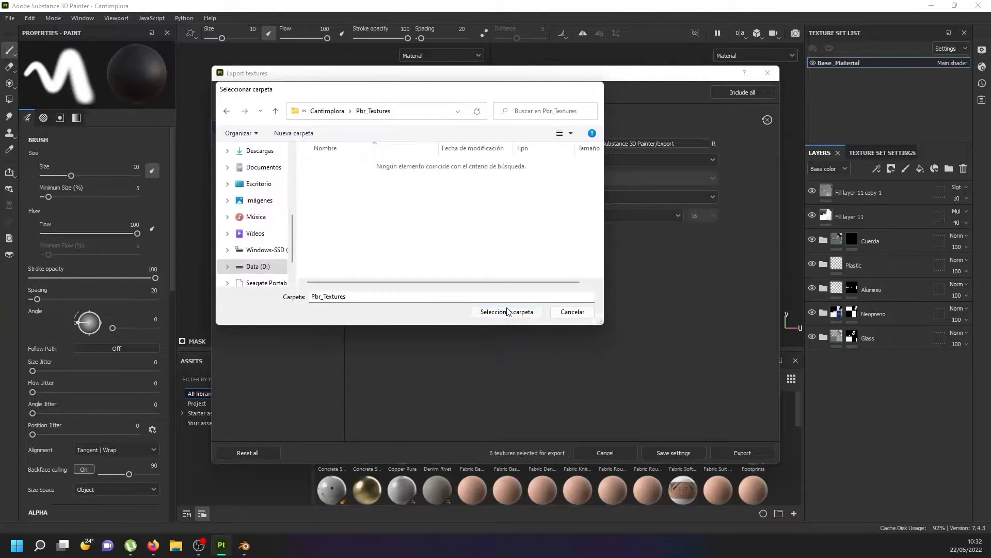
- Export the Base_Material textures and return to the general export parameters
{"action": "left_click", "coordinate": [732, 454]}
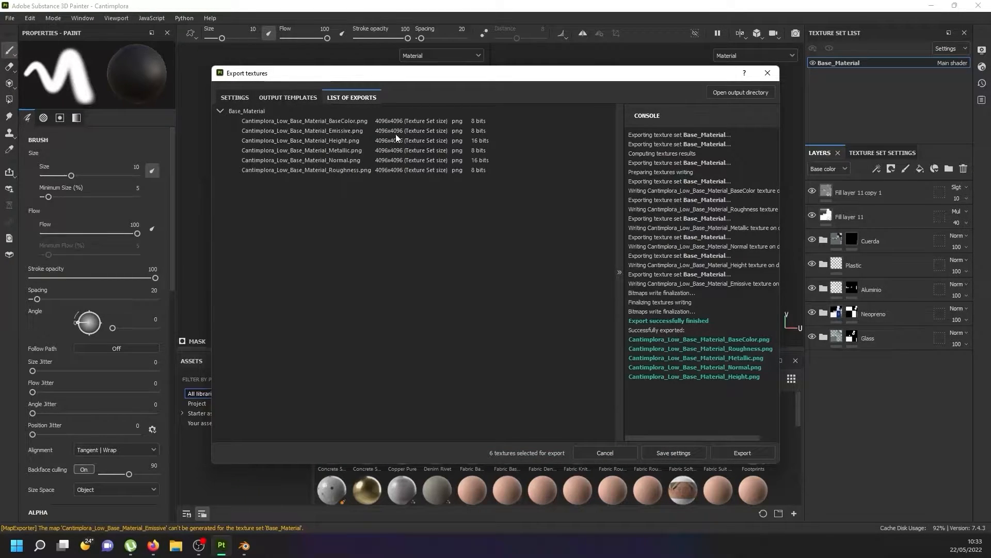
{"action": "left_click", "coordinate": [237, 98]}
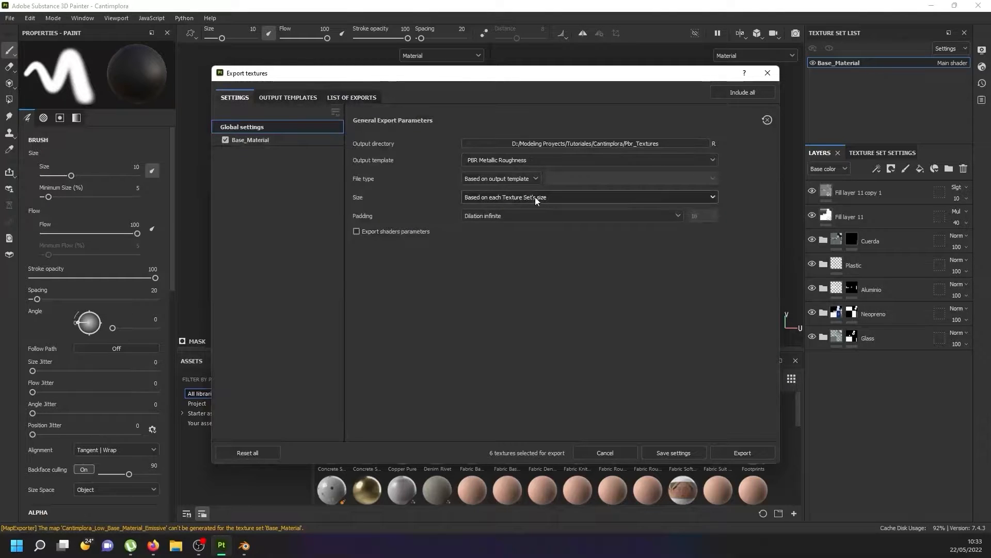
- Set the texture export to PNG files with 16 bits and a size of 4096
{"action": "left_click", "coordinate": [536, 176]}
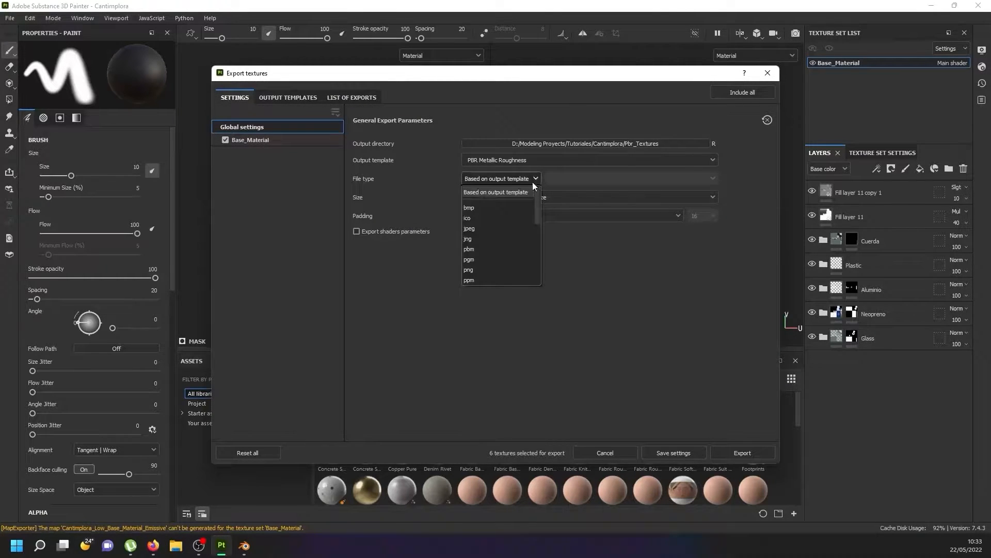
{"action": "left_click", "coordinate": [509, 270]}
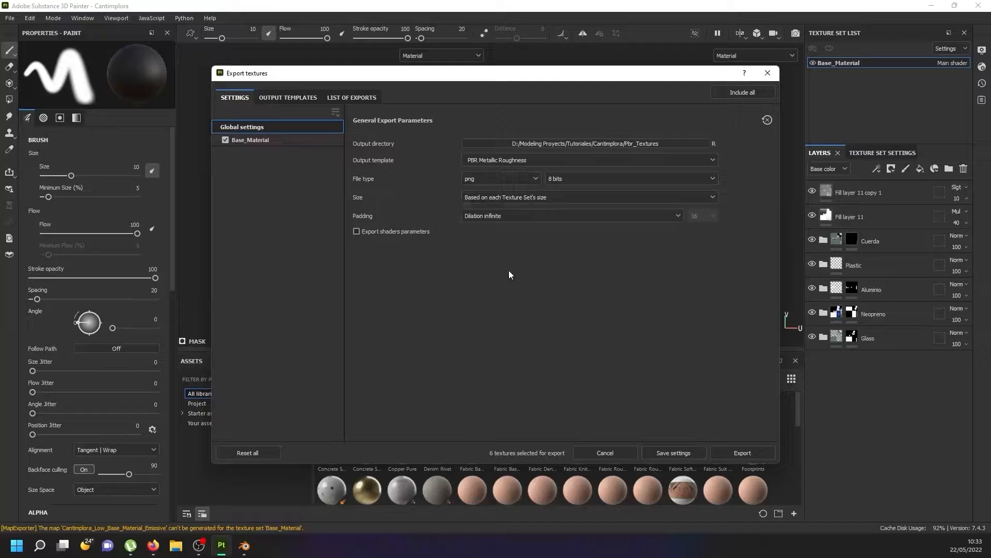
{"action": "left_click", "coordinate": [657, 178]}
{"action": "left_click", "coordinate": [649, 211]}
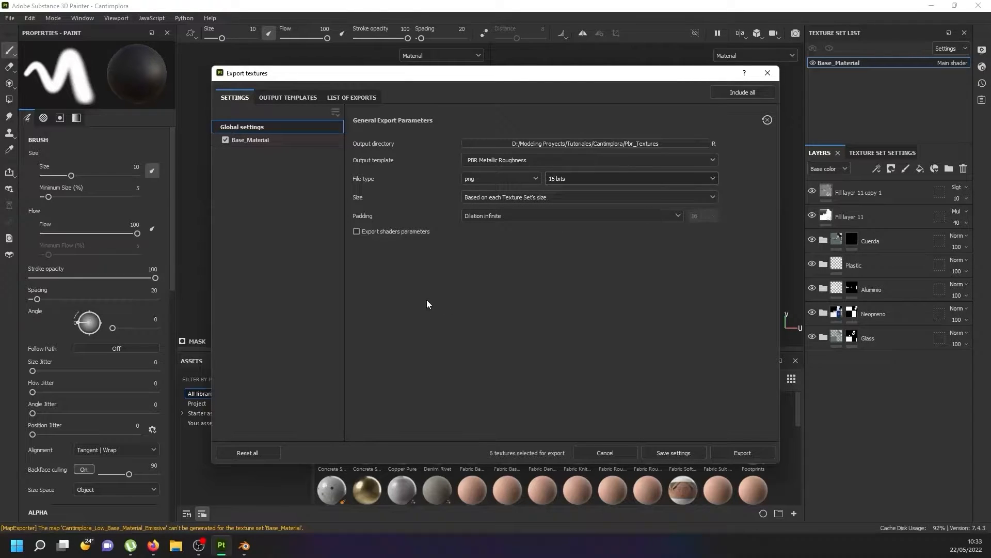
{"action": "left_click", "coordinate": [520, 197]}
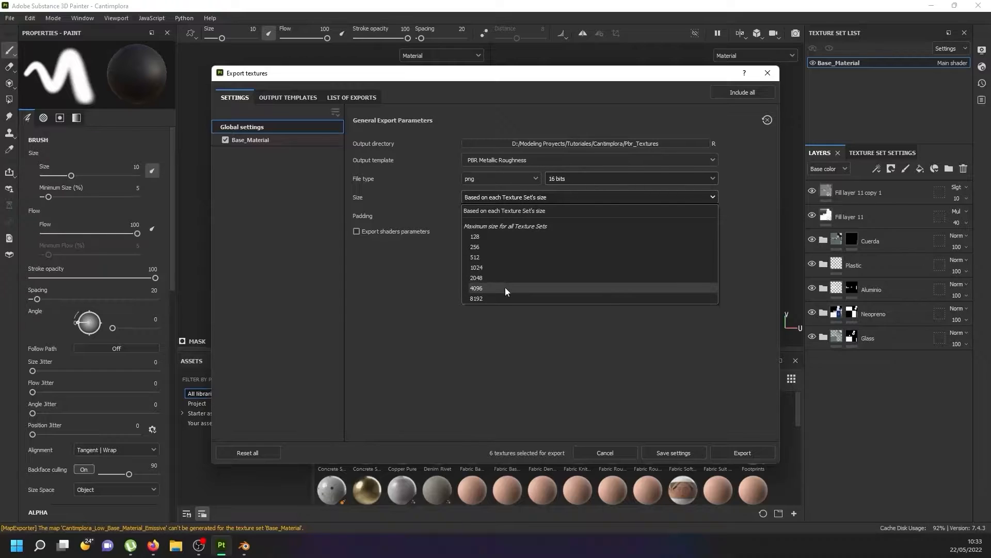
{"action": "left_click", "coordinate": [505, 288]}
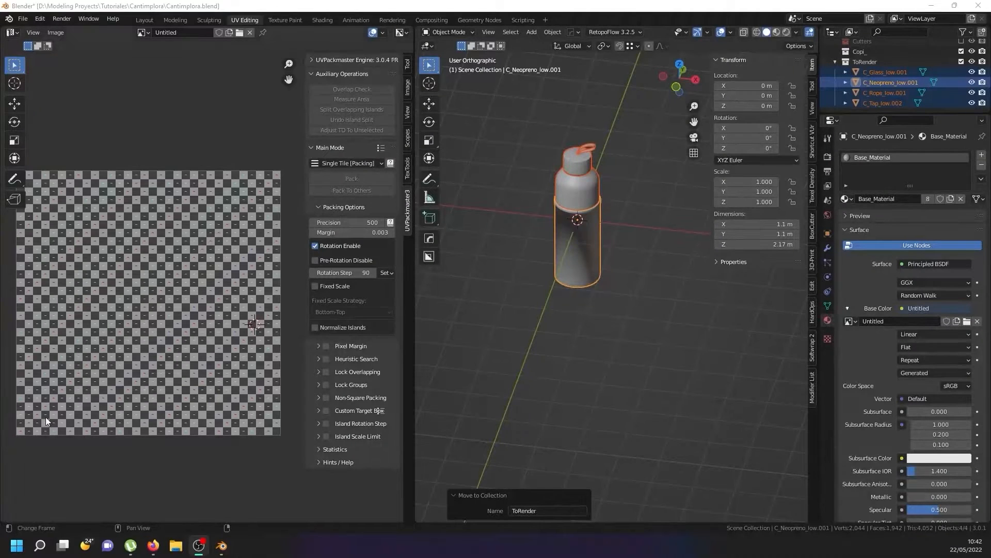
- Add a 2 m cube at the world origin as a size reference for the bottle
{"action": "scroll", "coordinate": [598, 201], "scroll_direction": "down", "scroll_amount": 4}
{"action": "scroll", "coordinate": [579, 197], "scroll_direction": "up", "scroll_amount": 6}
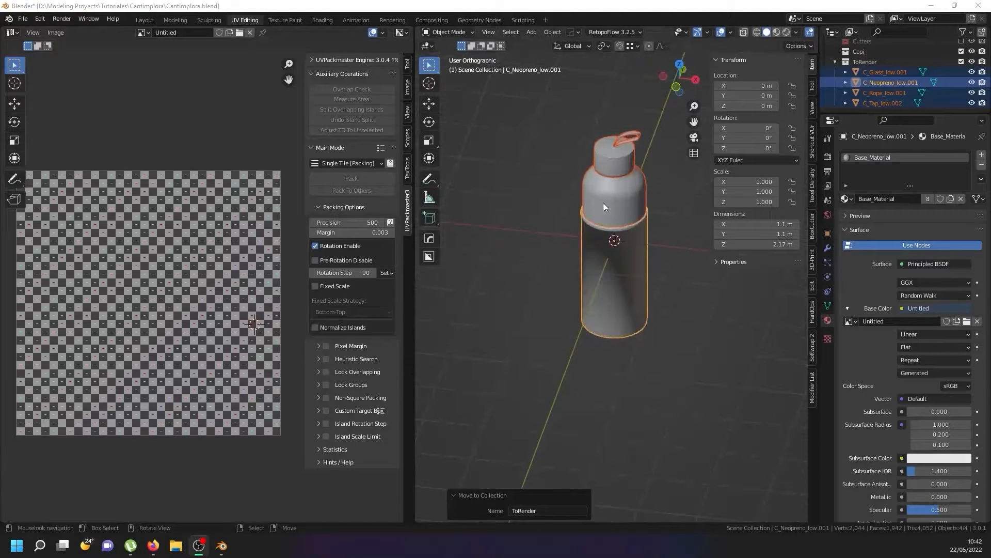
{"action": "left_click", "coordinate": [603, 203]}
{"action": "middle_click_drag", "start_coordinate": [611, 230], "coordinate": [631, 196]}
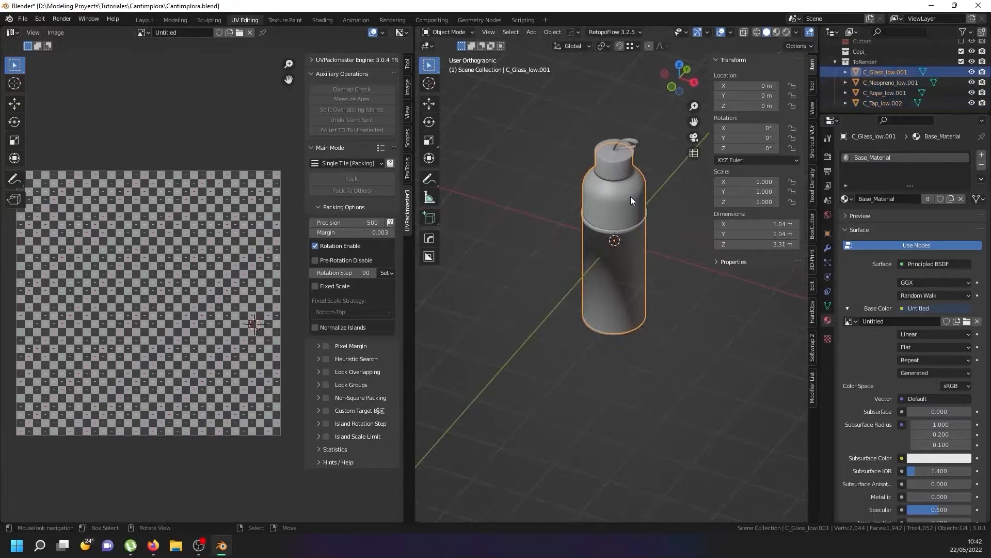
{"action": "key", "text": "a"}
{"action": "key", "text": "KP_1"}
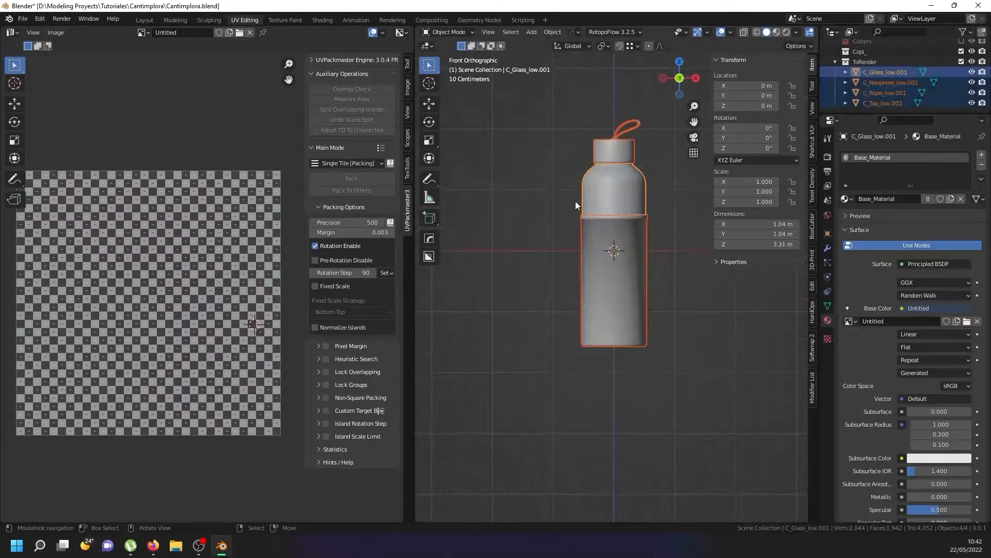
{"action": "key", "text": "shift"}
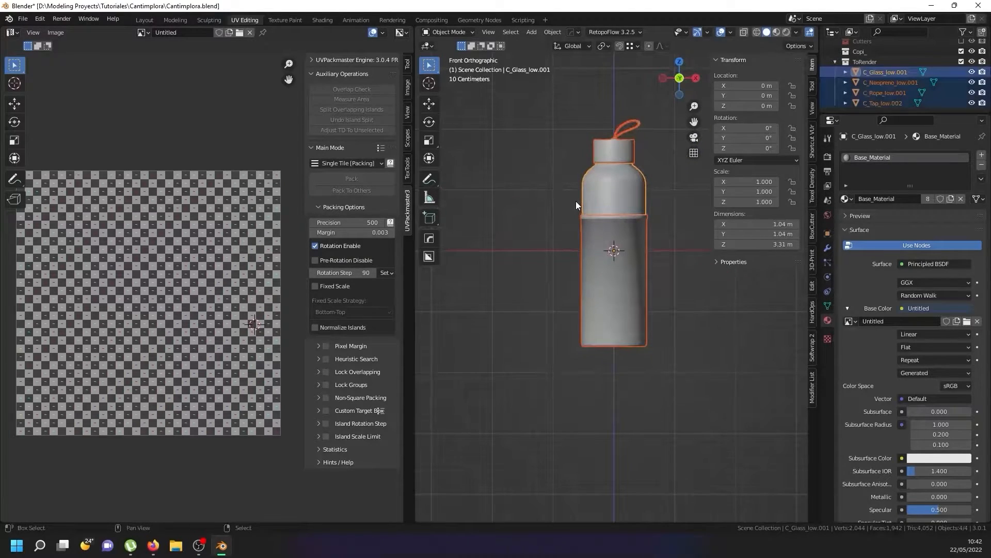
{"action": "key", "text": "ctrl+a"}
{"action": "key", "text": "KP_Decimal"}
{"action": "key", "text": "KP_1"}
{"action": "key", "text": "shift+a"}
{"action": "mouse_move", "coordinate": [568, 238]}
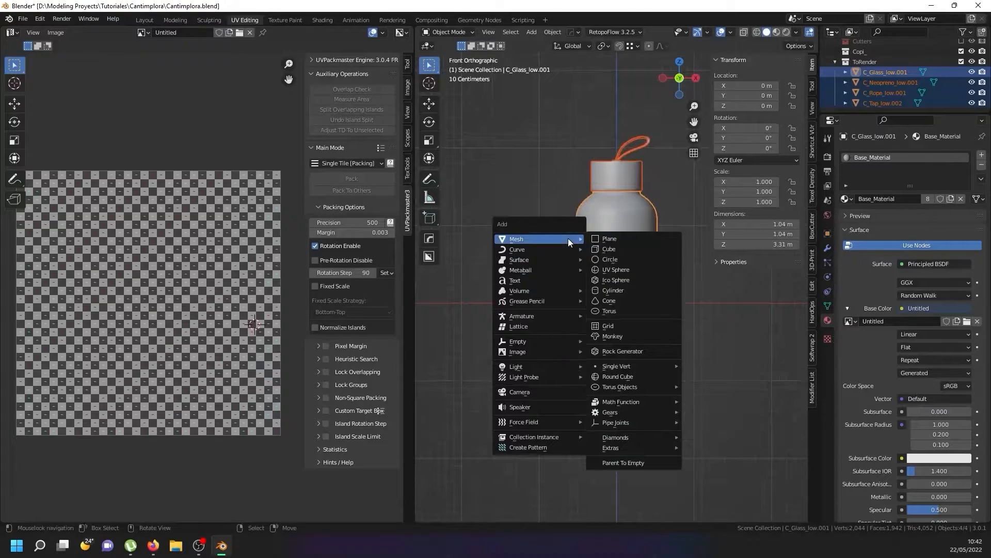
{"action": "left_click", "coordinate": [610, 249]}
{"action": "scroll", "coordinate": [610, 247], "scroll_direction": "down", "scroll_amount": 5}
{"action": "scroll", "coordinate": [612, 232], "scroll_direction": "up", "scroll_amount": 4}
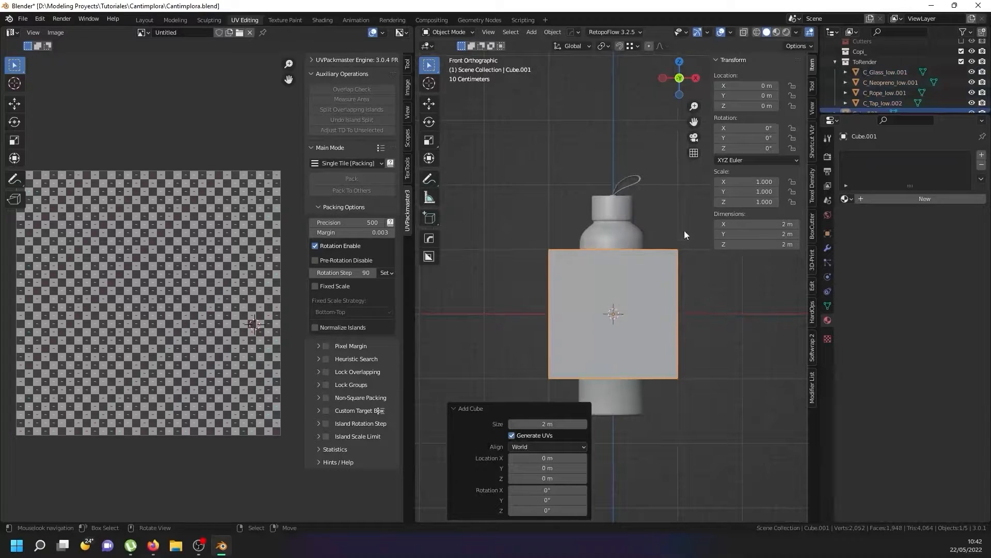
{"action": "middle_click_drag", "start_coordinate": [677, 302], "coordinate": [624, 336]}
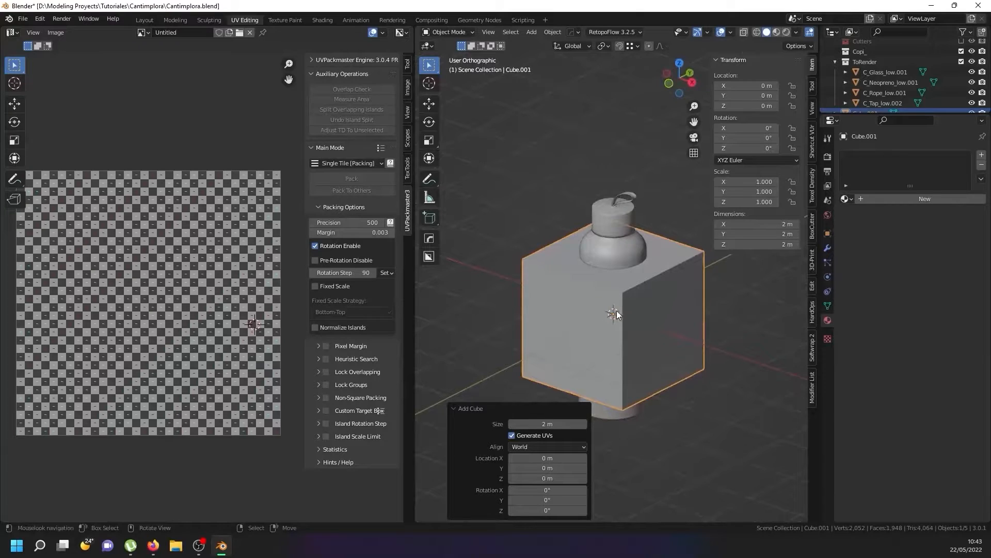
{"action": "key", "text": "KP_1"}
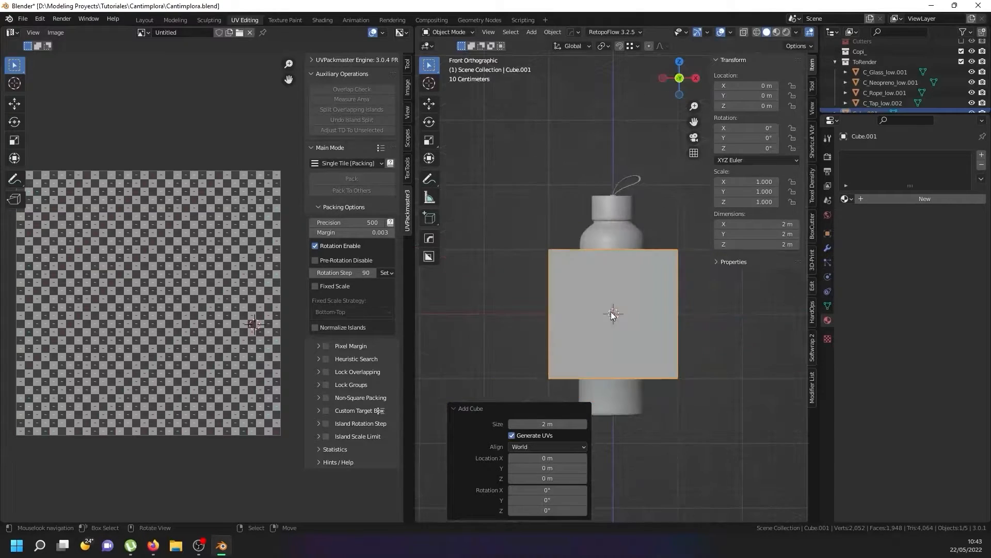
- Show the scene in wireframe and select all geometry of the glass, neoprene, tap and rope parts in Edit Mode, excluding the cube
{"action": "key", "text": "shift+z"}
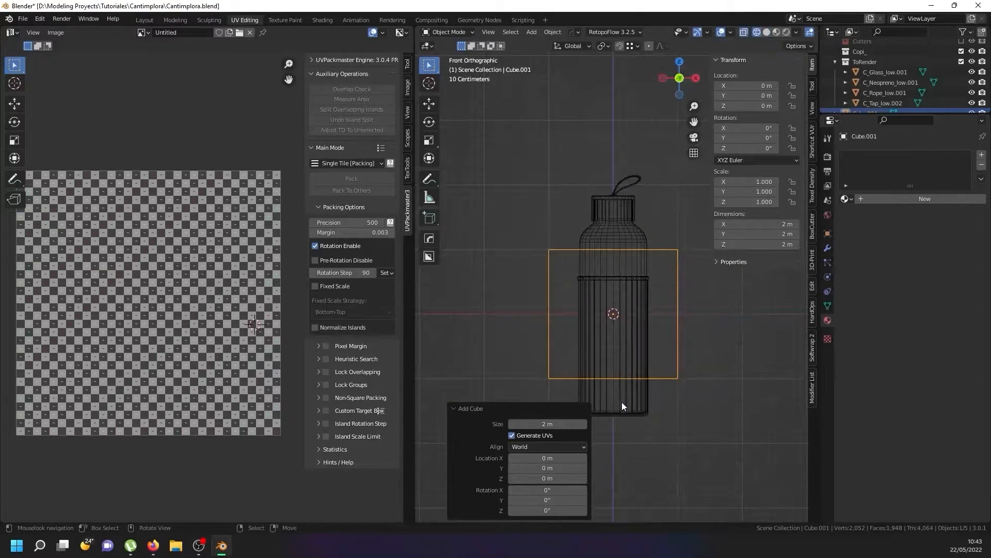
{"action": "left_click", "coordinate": [621, 391]}
{"action": "key", "text": "alt+a"}
{"action": "left_click", "coordinate": [623, 296]}
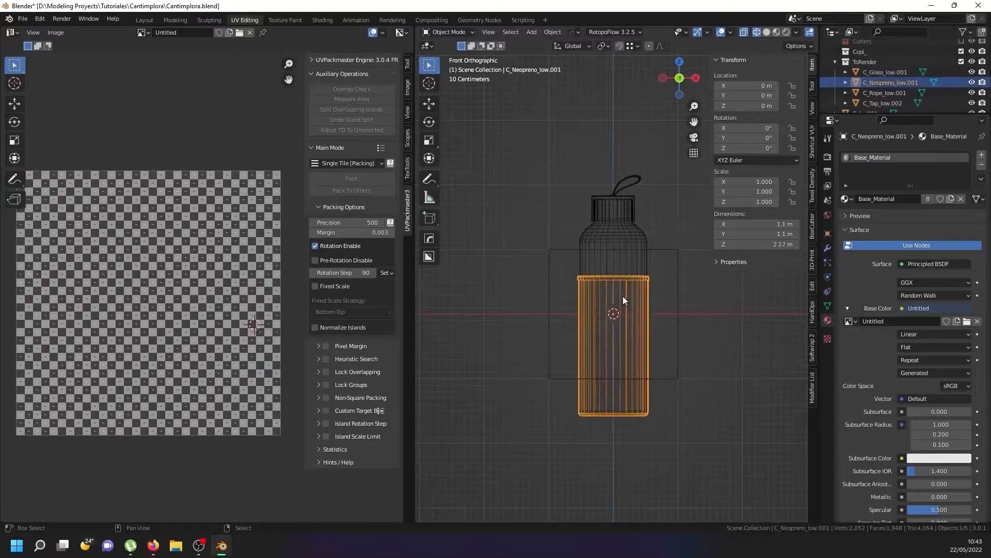
{"action": "left_click", "coordinate": [616, 276], "text": "shift"}
{"action": "left_click", "coordinate": [629, 182], "text": "shift"}
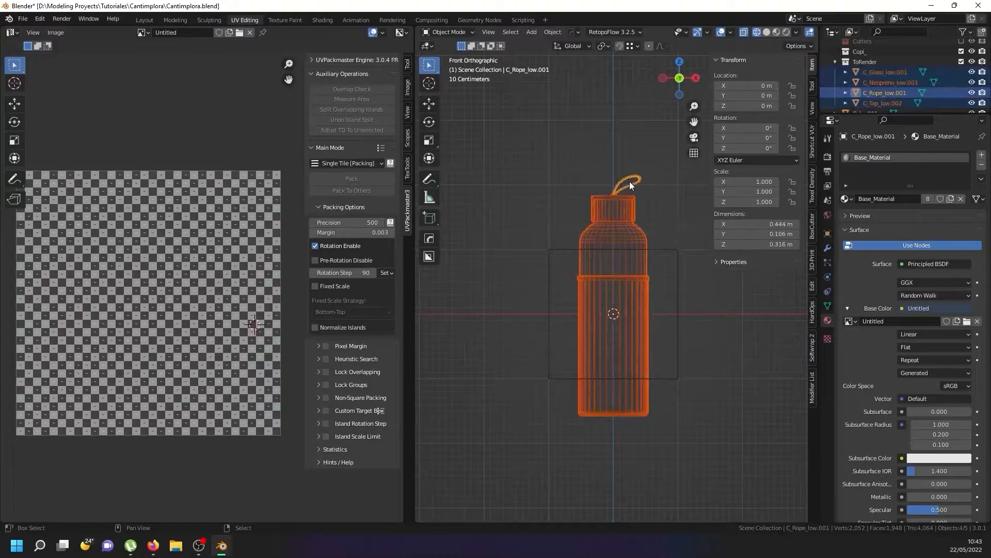
{"action": "key", "text": "Tab"}
{"action": "key", "text": "alt+a"}
{"action": "key", "text": "a"}
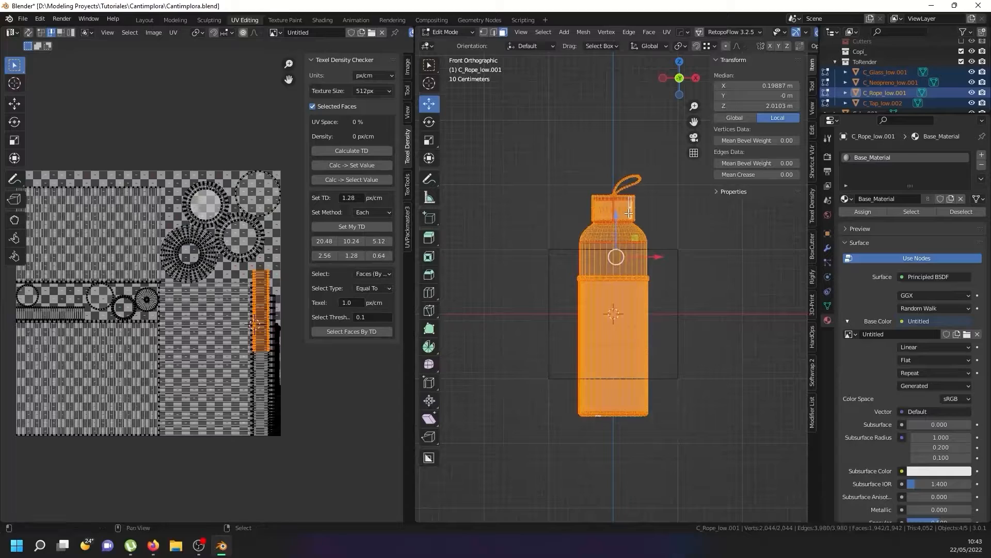
{"action": "key", "text": "KP_Decimal"}
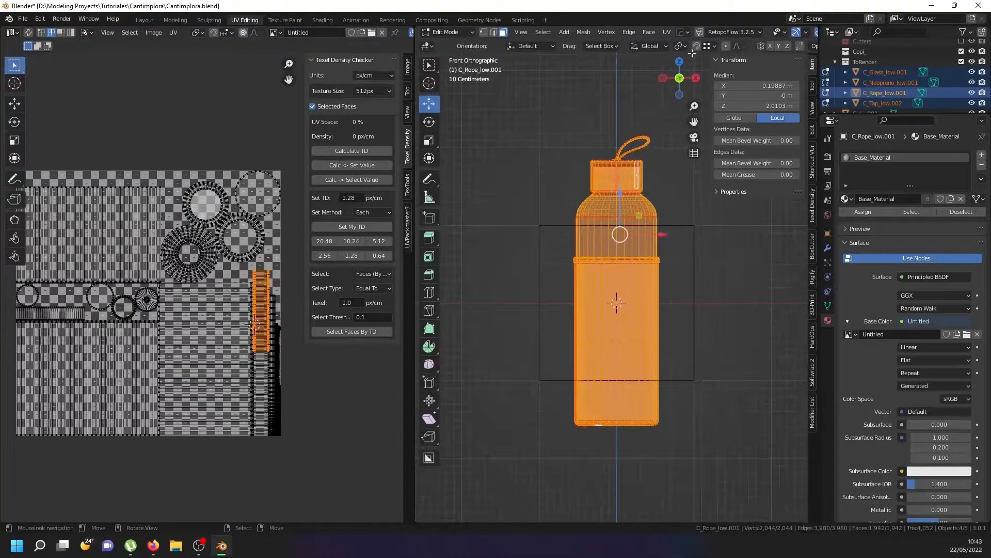
- Scale the bottle geometry to 0.275 around the 3D cursor and raise it about 0.44 m so its base sits at the origin
{"action": "left_click", "coordinate": [680, 46]}
{"action": "left_click", "coordinate": [701, 69]}
{"action": "key", "text": "s"}
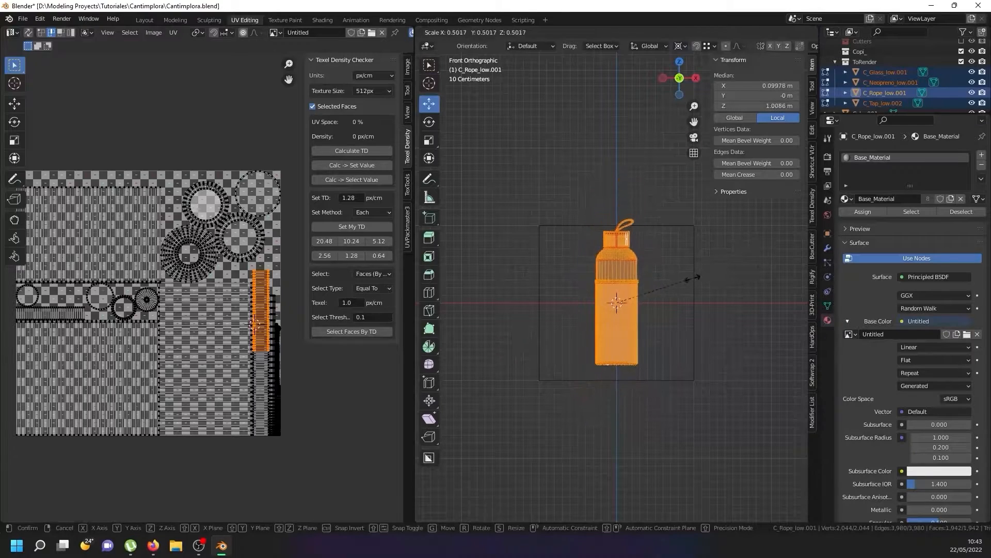
{"action": "left_click", "coordinate": [665, 289]}
{"action": "scroll", "coordinate": [620, 295], "scroll_direction": "up", "scroll_amount": 2}
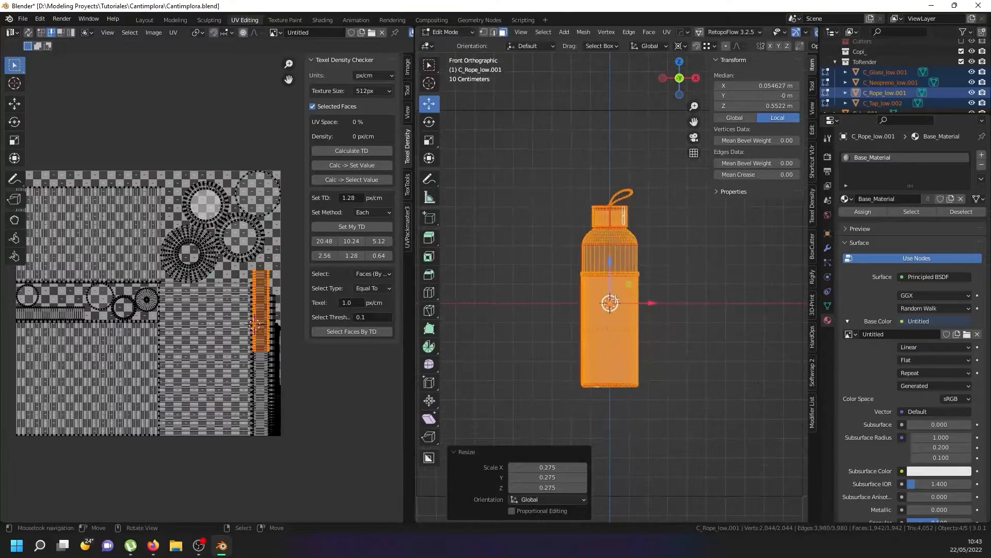
{"action": "scroll", "coordinate": [628, 293], "scroll_direction": "down", "scroll_amount": 2}
{"action": "scroll", "coordinate": [630, 278], "scroll_direction": "up", "scroll_amount": 2}
{"action": "left_click_drag", "start_coordinate": [626, 267], "coordinate": [623, 205]}
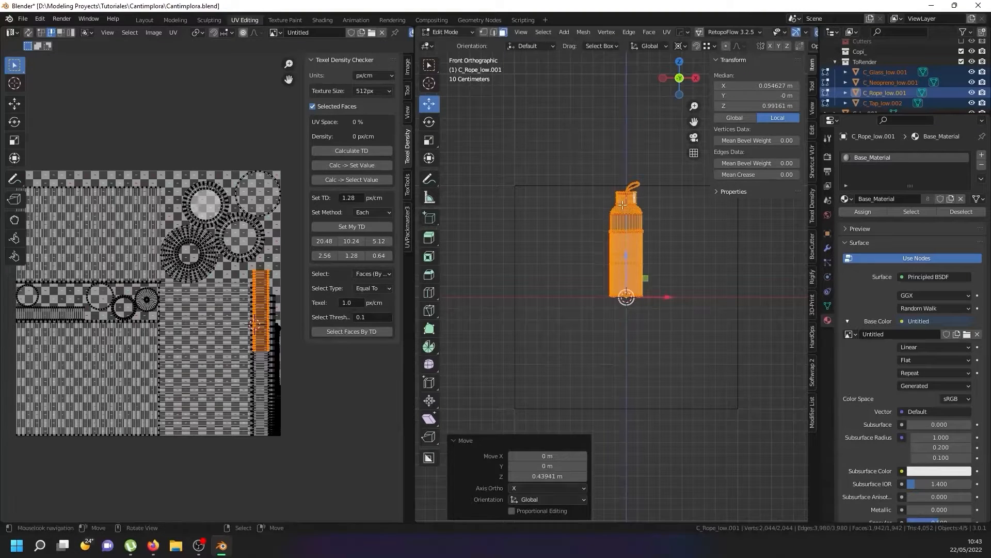
- Scale the bottle down again around the 3D cursor until the glass part is about 0.37 m tall, and return to Object Mode
{"action": "key", "text": "s"}
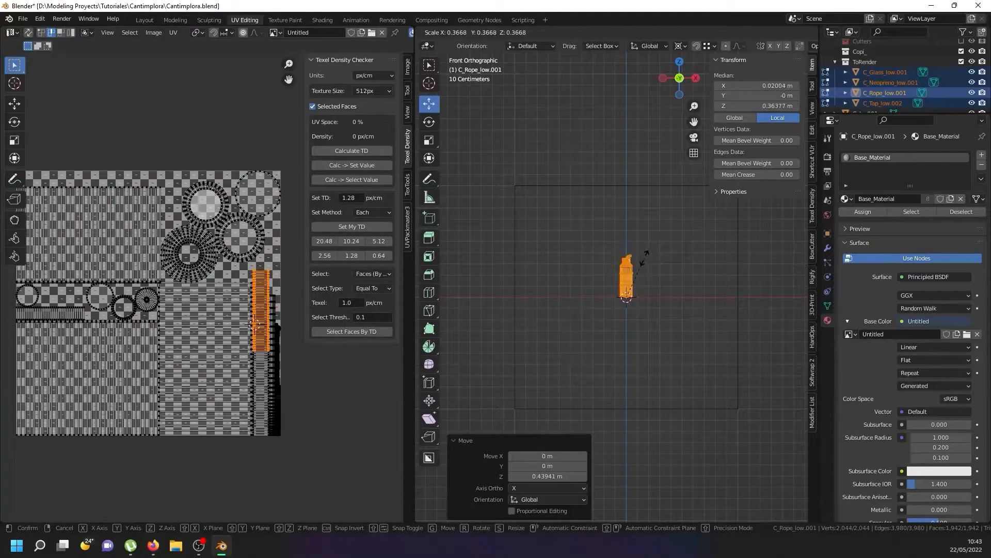
{"action": "left_click", "coordinate": [647, 253]}
{"action": "key", "text": "Tab"}
- Delete the reference cube around the bottle
{"action": "left_click", "coordinate": [686, 239]}
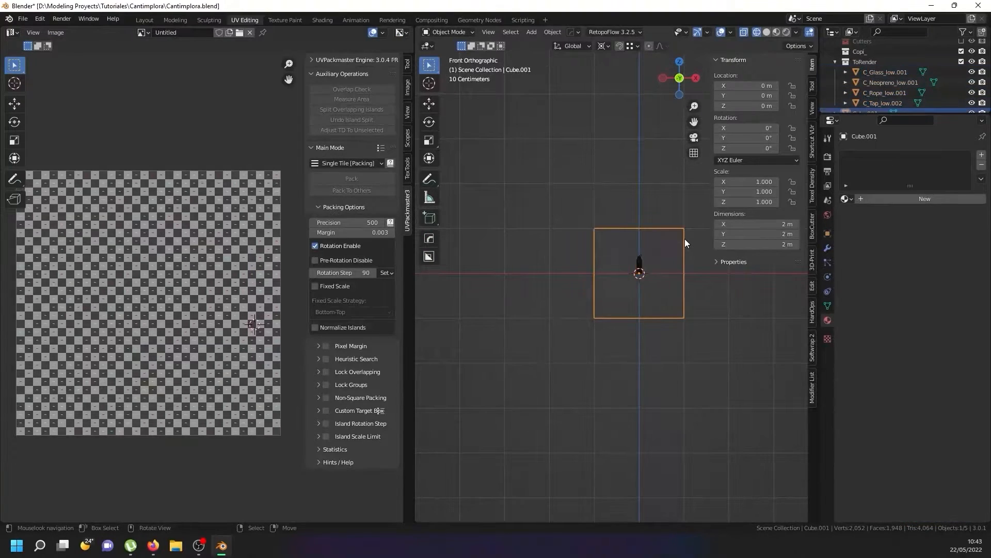
{"action": "key", "text": "x"}
{"action": "left_click", "coordinate": [684, 236]}
{"action": "scroll", "coordinate": [625, 263], "scroll_direction": "up", "scroll_amount": 8}
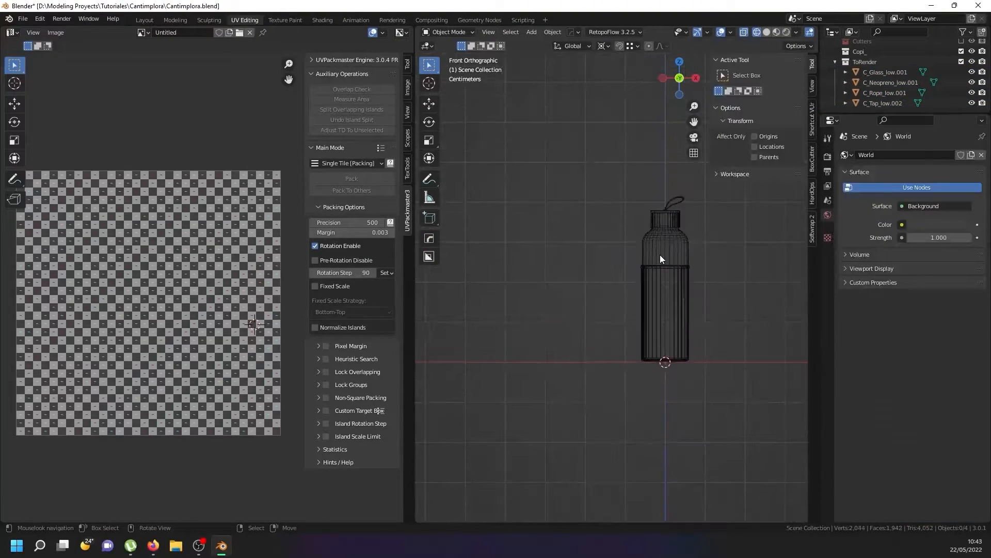
- Inspect the resized parts, leave all four bottle objects selected in Object Mode, and restore solid shading
{"action": "left_click", "coordinate": [660, 255]}
{"action": "middle_click_drag", "start_coordinate": [660, 255], "coordinate": [631, 282]}
{"action": "key", "text": "Tab"}
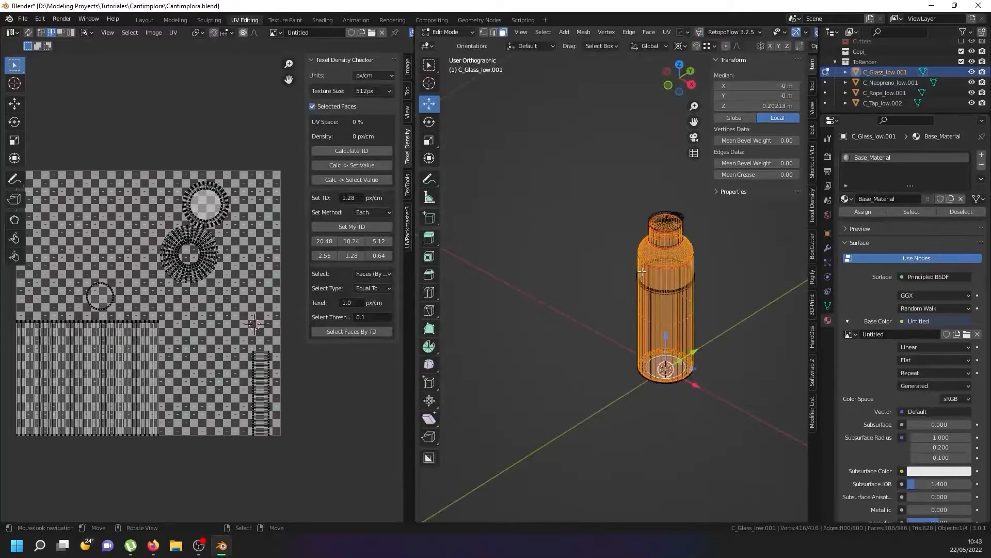
{"action": "key", "text": "Tab"}
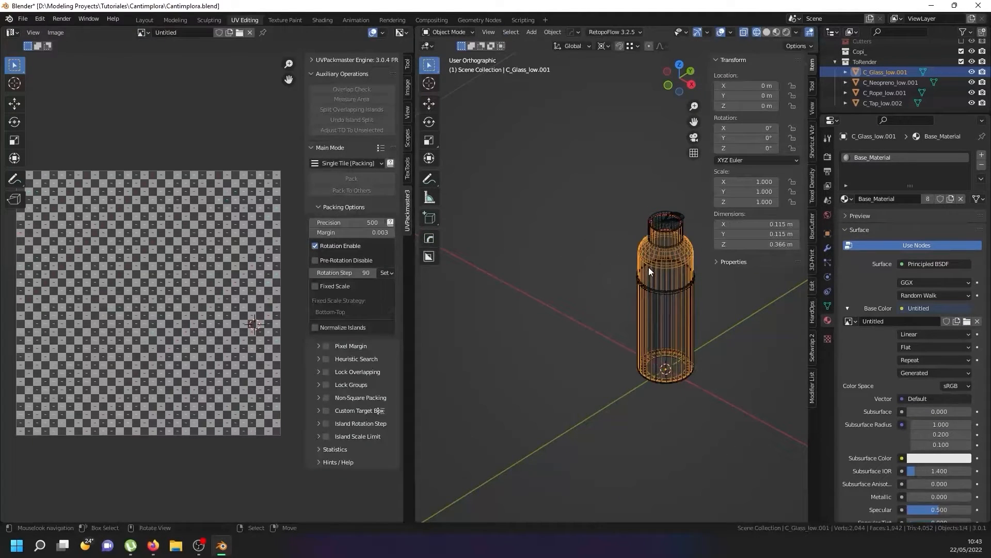
{"action": "key", "text": "a"}
{"action": "key", "text": "Tab"}
{"action": "key", "text": "a"}
{"action": "key", "text": "a"}
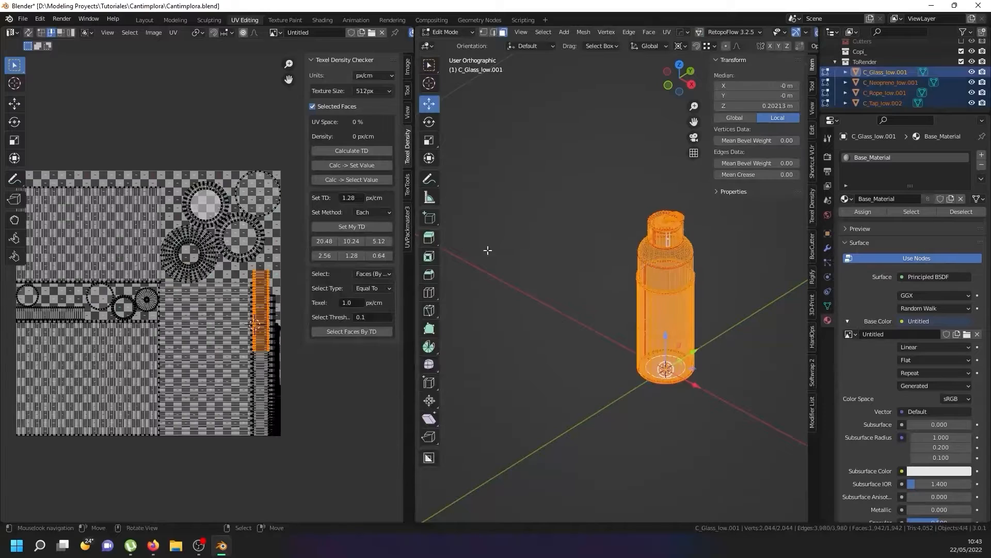
{"action": "scroll", "coordinate": [593, 254], "scroll_direction": "down", "scroll_amount": 4}
{"action": "key", "text": "Tab"}
{"action": "middle_click_drag", "start_coordinate": [593, 257], "coordinate": [639, 242]}
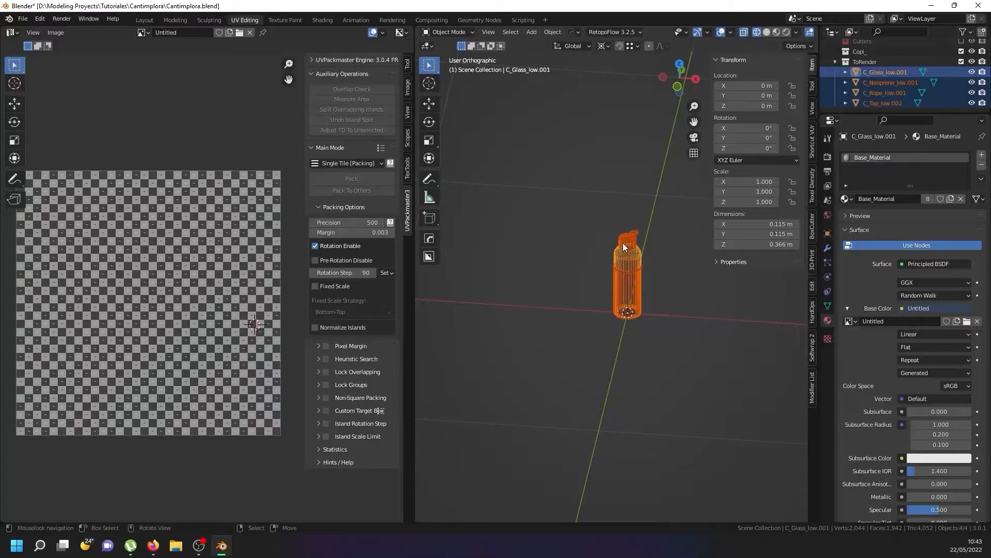
{"action": "key", "text": "shift+z"}
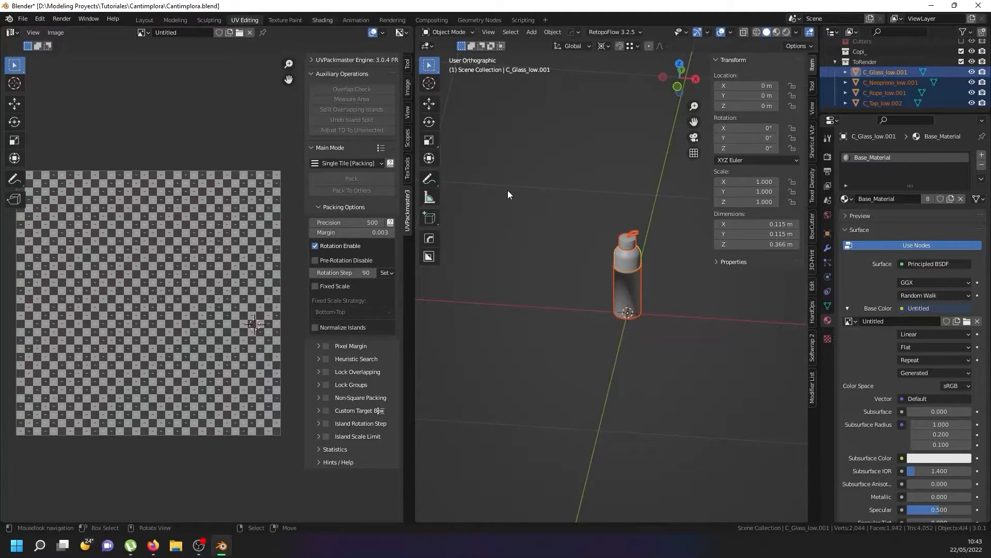
- Switch to the Shading workspace and enlarge the shader node area showing Base_Material
{"action": "left_click", "coordinate": [321, 19]}
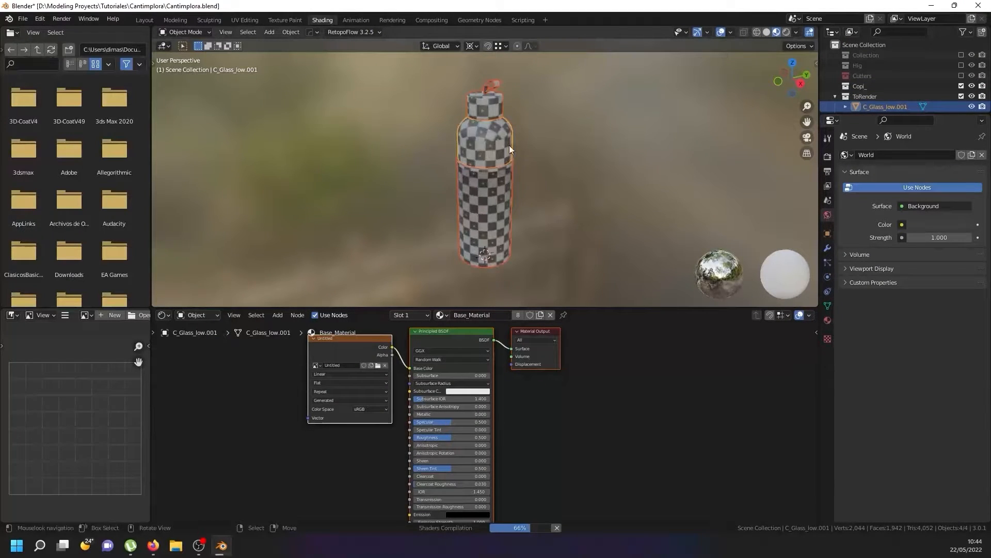
{"action": "middle_click_drag", "start_coordinate": [509, 145], "coordinate": [615, 132]}
{"action": "scroll", "coordinate": [413, 359], "scroll_direction": "down", "scroll_amount": 3}
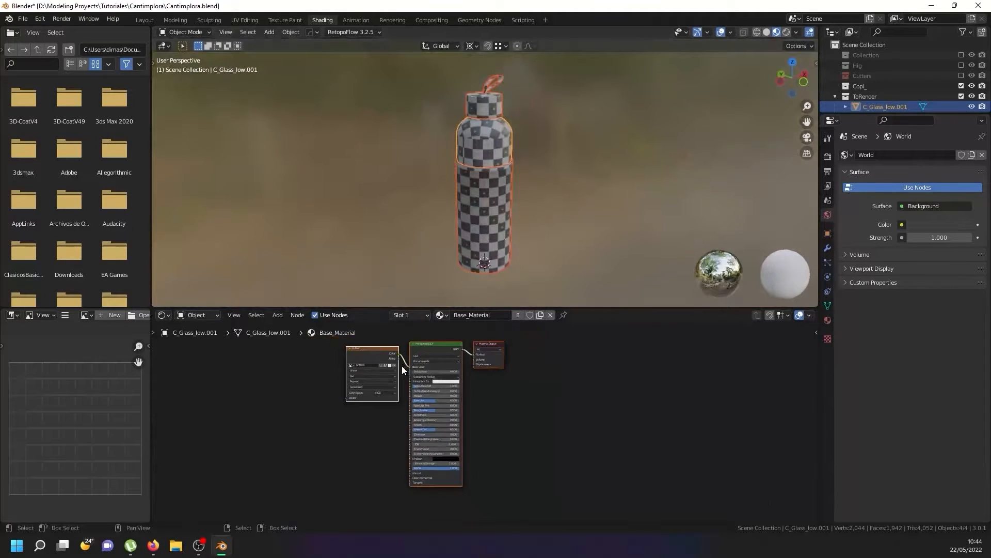
{"action": "left_click_drag", "start_coordinate": [361, 307], "coordinate": [368, 283]}
- Open the add-on preferences and search the add-ons for "node"
{"action": "left_click", "coordinate": [42, 20]}
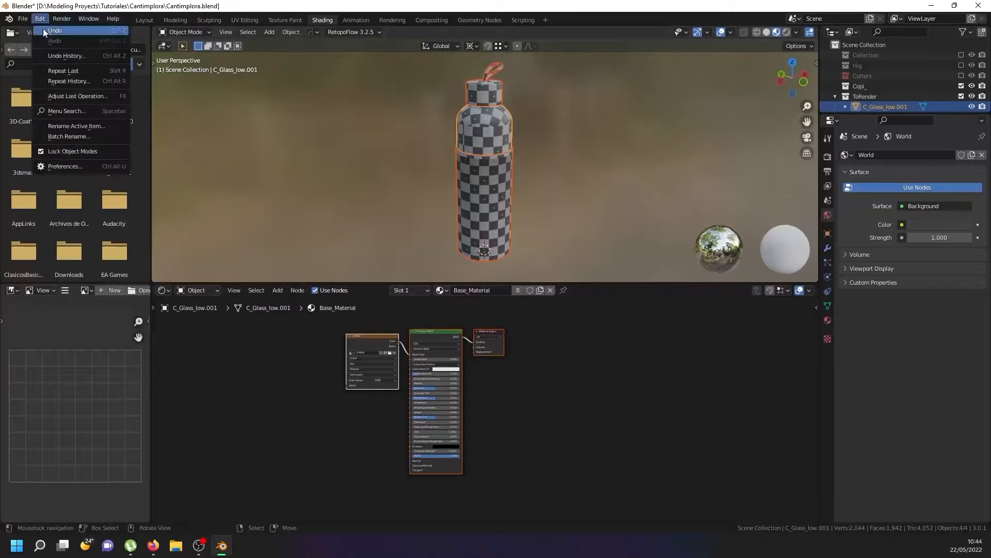
{"action": "left_click", "coordinate": [73, 166]}
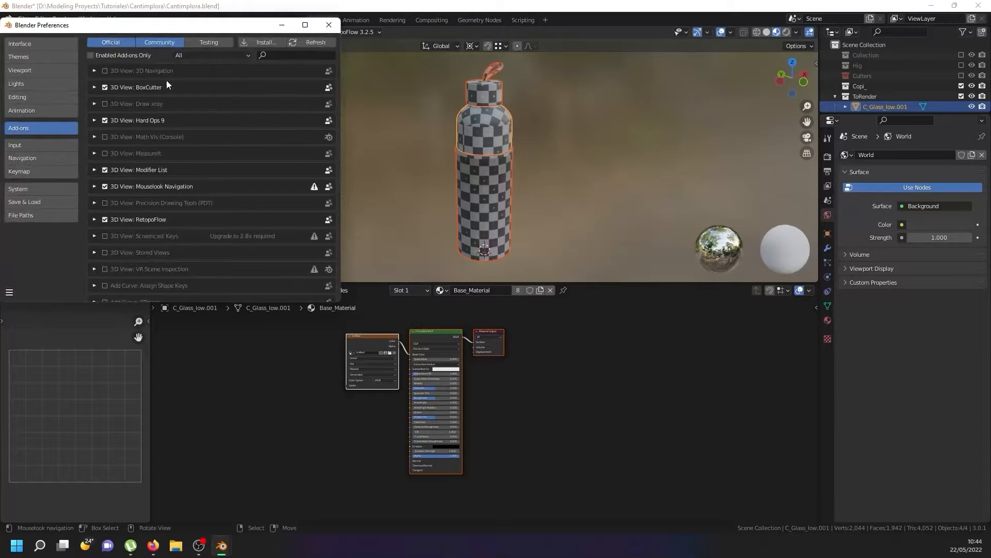
{"action": "left_click", "coordinate": [284, 54]}
{"action": "key", "text": "alt+Tab"}
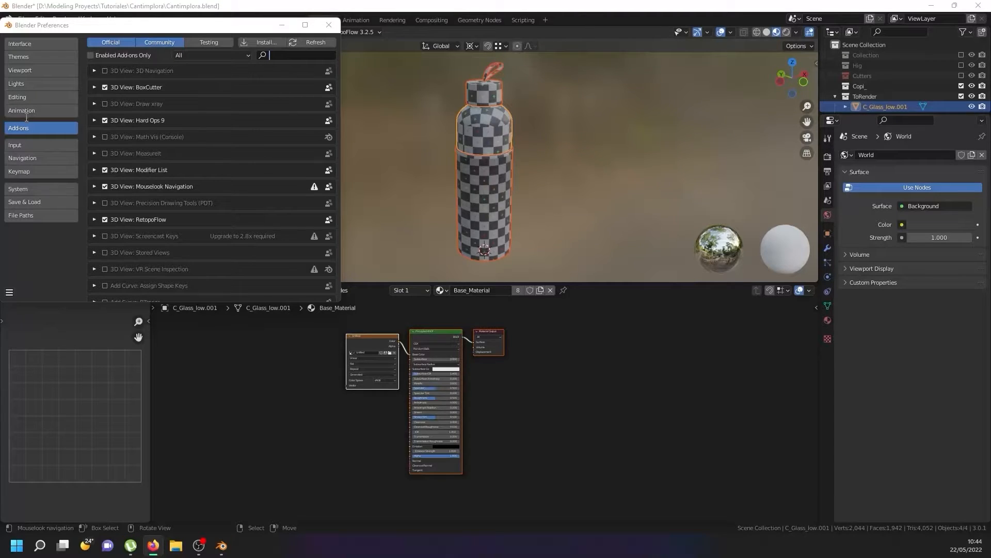
{"action": "left_click", "coordinate": [297, 56]}
{"action": "type", "text": "node"}
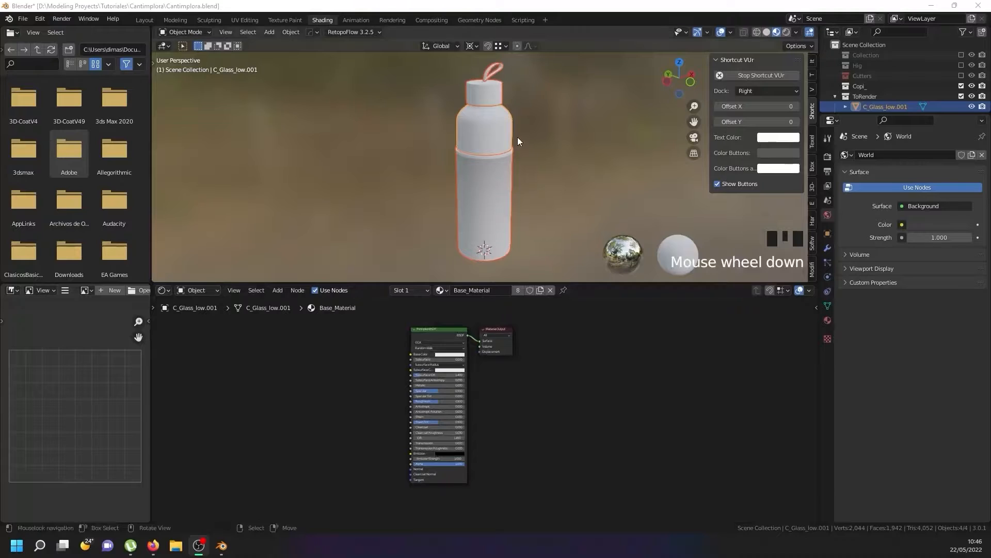
- Run Principled Texture Setup on the Principled BSDF with the base color, height, metallic, normal and roughness PNGs from Pbr_Textures
{"action": "scroll", "coordinate": [515, 140], "scroll_direction": "up", "scroll_amount": 4}
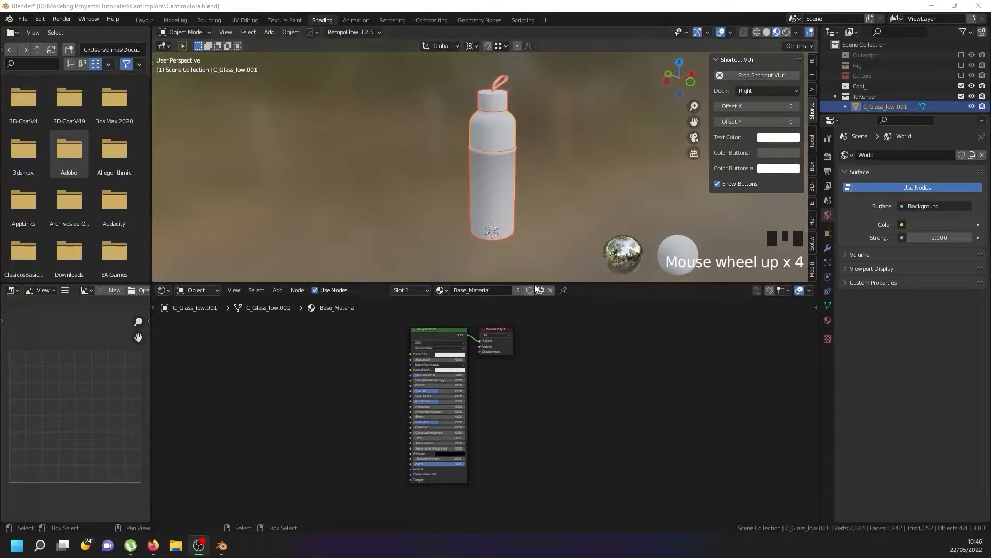
{"action": "right_click", "coordinate": [368, 386]}
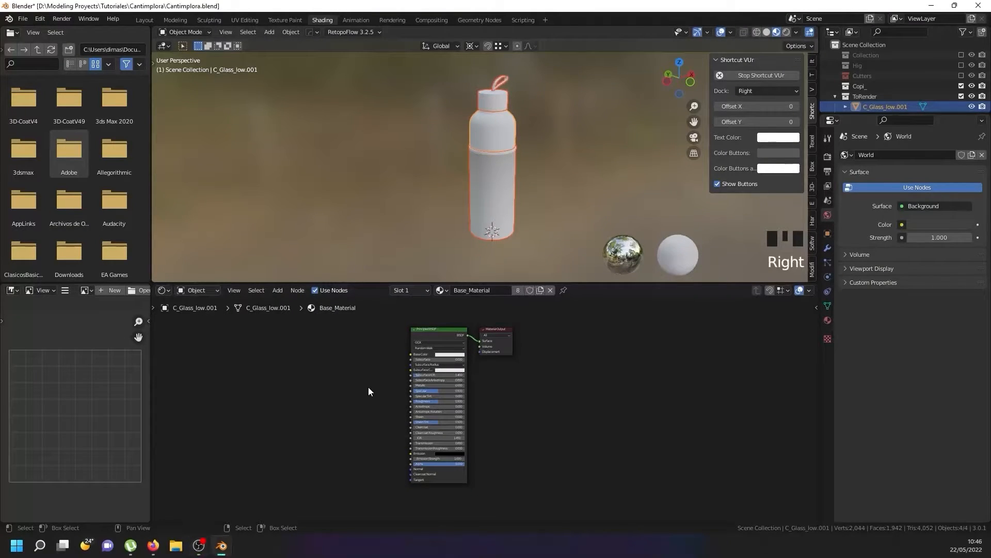
{"action": "right_click", "coordinate": [438, 336]}
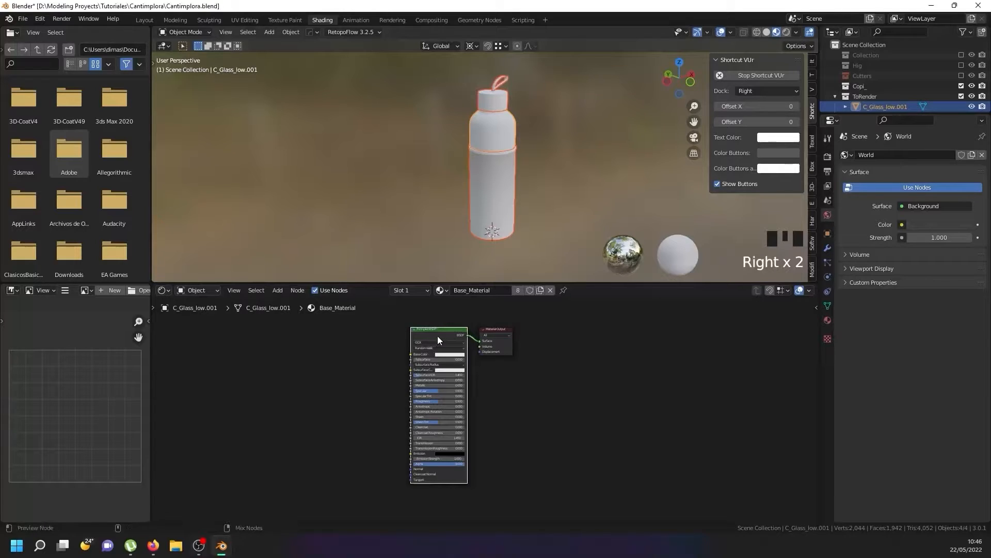
{"action": "key", "text": "ctrl+shift+t"}
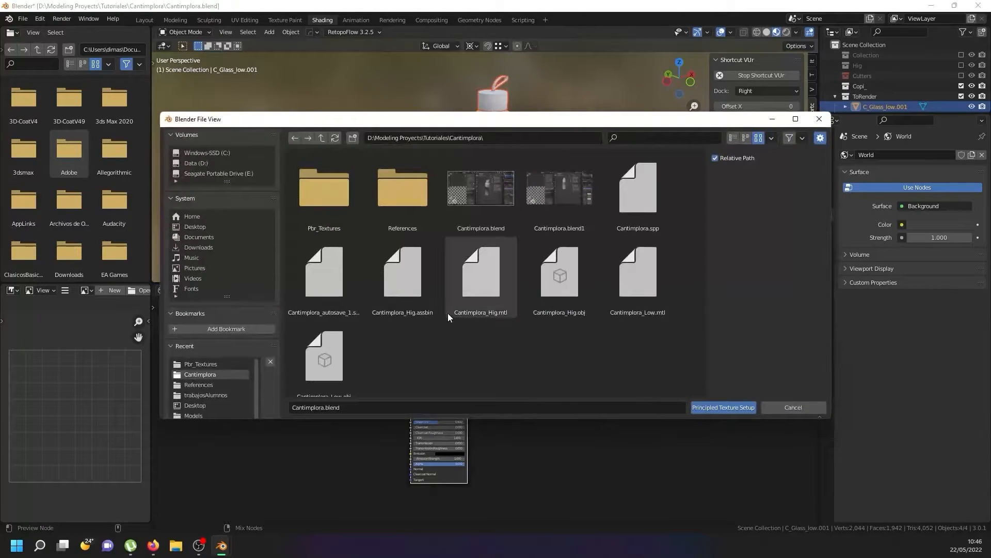
{"action": "double_click", "coordinate": [296, 188]}
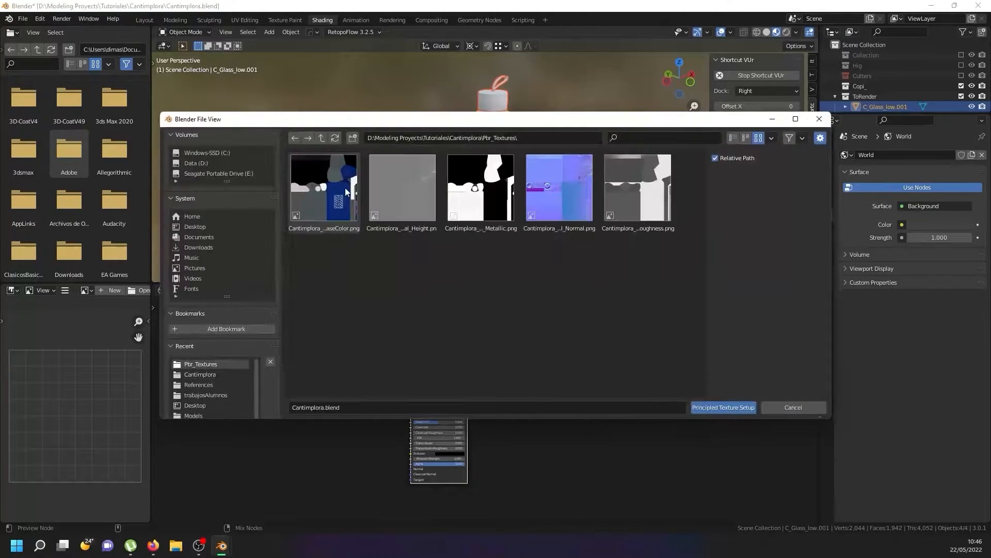
{"action": "left_click", "coordinate": [345, 188]}
{"action": "left_click", "coordinate": [673, 199], "text": "shift"}
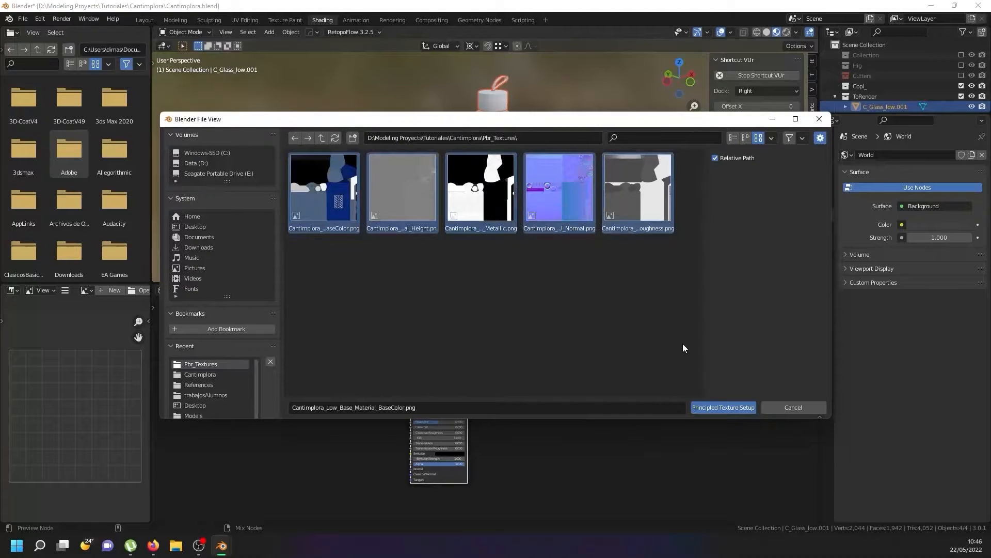
{"action": "left_click", "coordinate": [712, 408]}
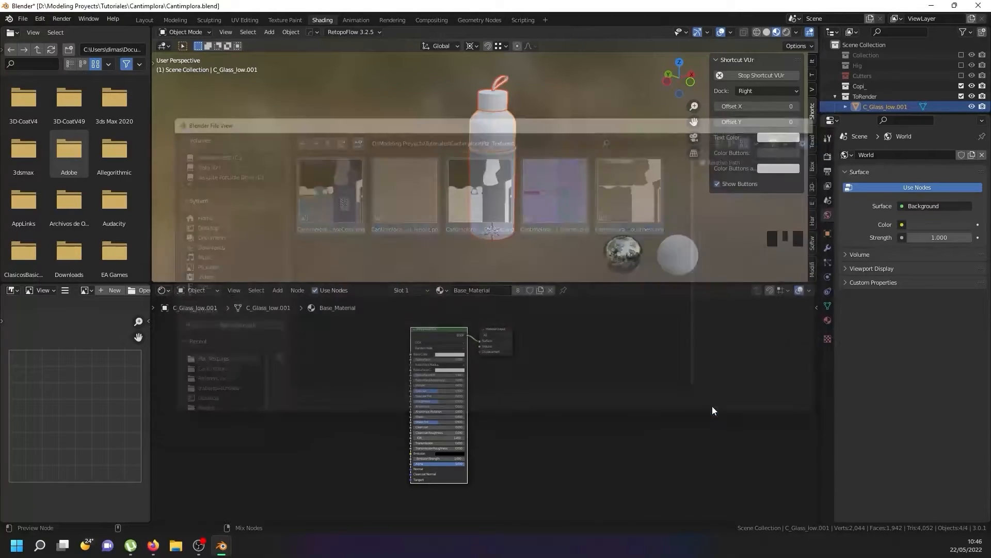
{"action": "scroll", "coordinate": [543, 393], "scroll_direction": "down", "scroll_amount": 5}
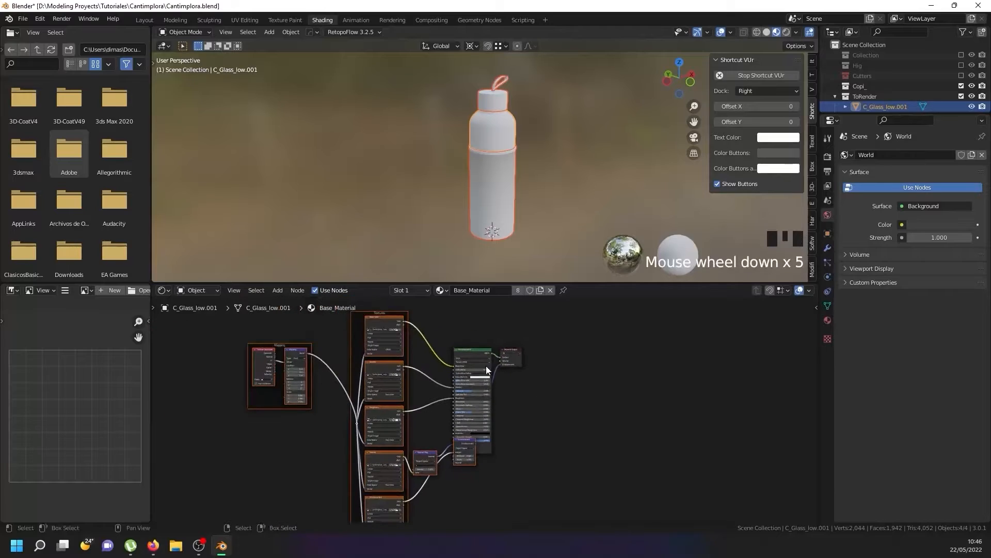
{"action": "left_click_drag", "start_coordinate": [467, 355], "coordinate": [603, 408]}
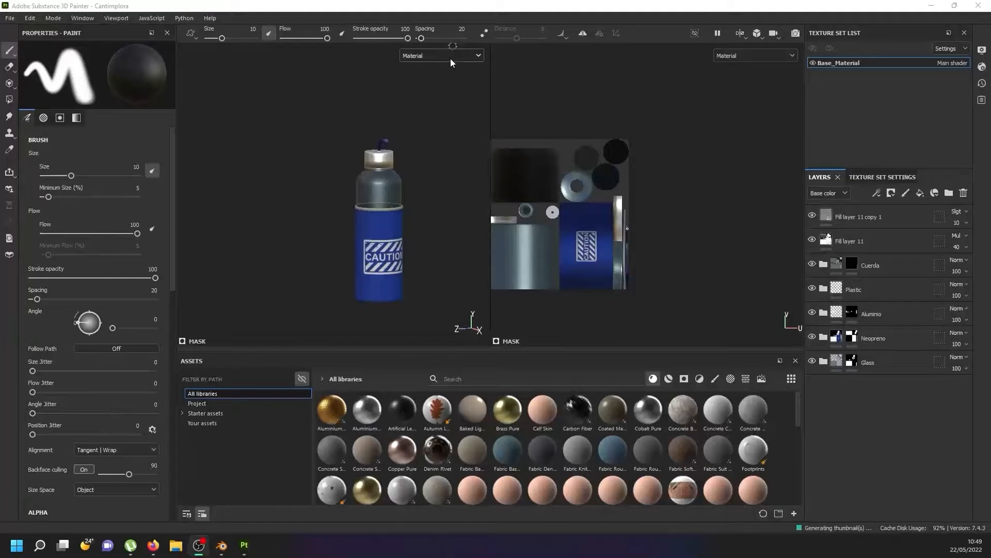
- Switch to Substance 3D Painter and display only the Opacity channel on the bottle to examine its glass and opaque parts
{"action": "left_click", "coordinate": [451, 57]}
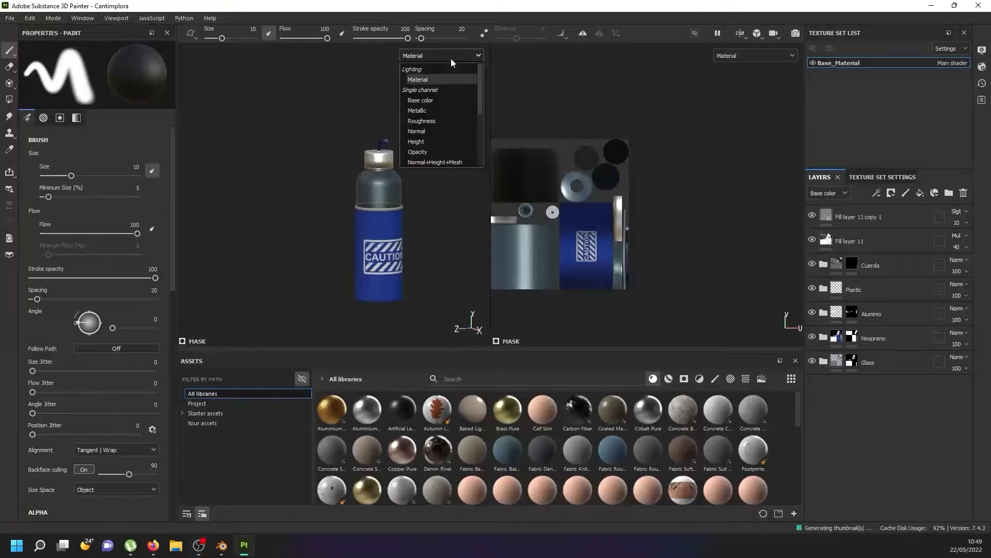
{"action": "left_click", "coordinate": [433, 152]}
{"action": "scroll", "coordinate": [367, 178], "scroll_direction": "up", "scroll_amount": 3}
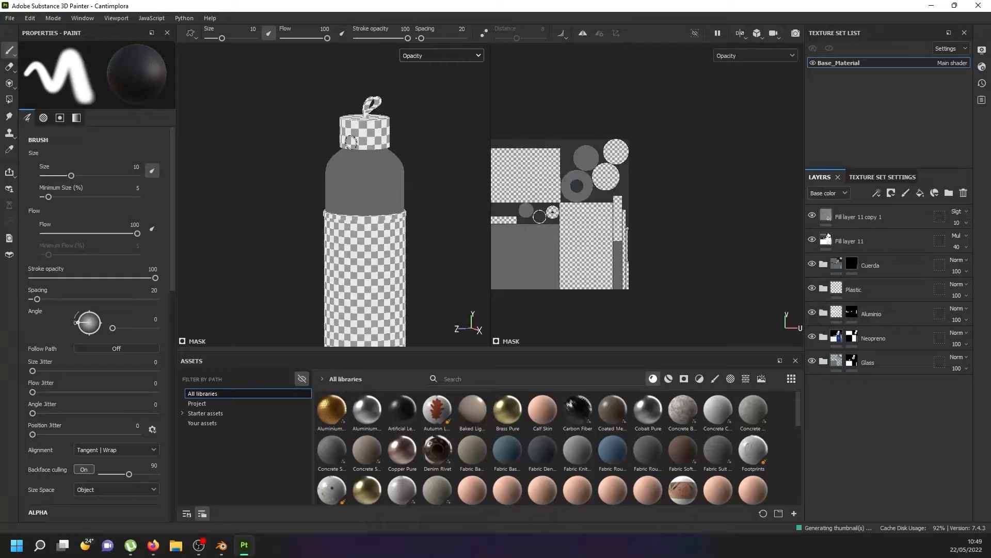
{"action": "scroll", "coordinate": [353, 136], "scroll_direction": "up", "scroll_amount": 2}
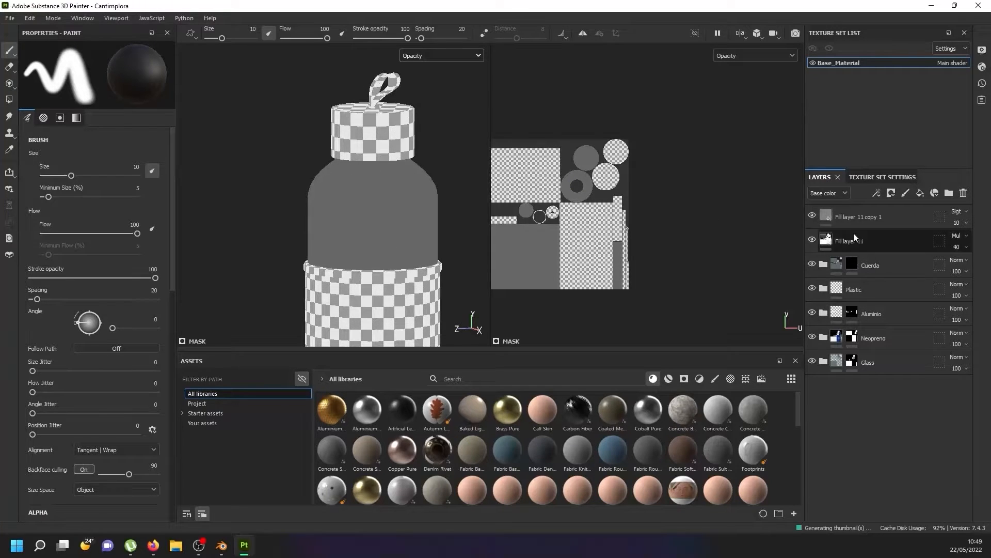
- Add a fill layer above Fill layer 11 copy 1 and leave only its opacity channel active
{"action": "left_click", "coordinate": [888, 218]}
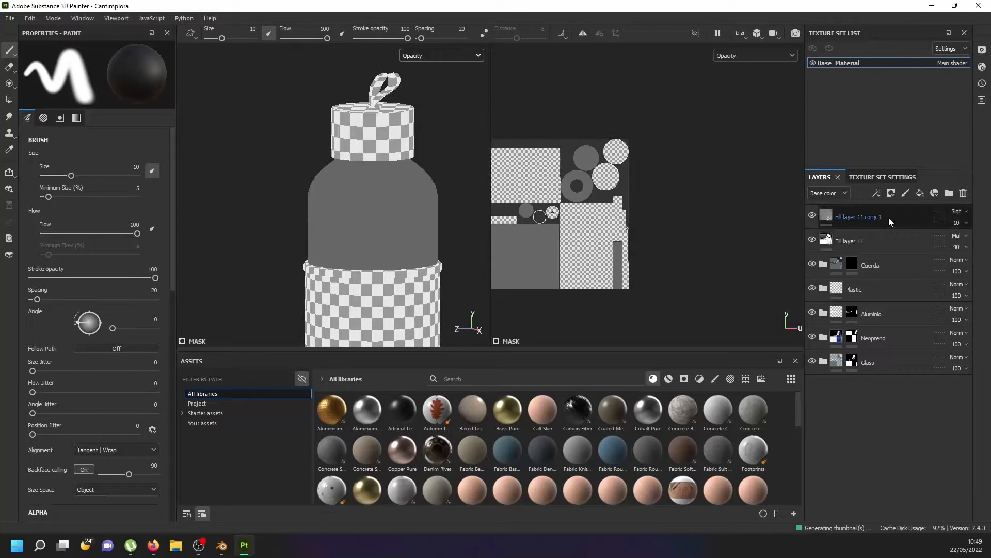
{"action": "left_click", "coordinate": [919, 194]}
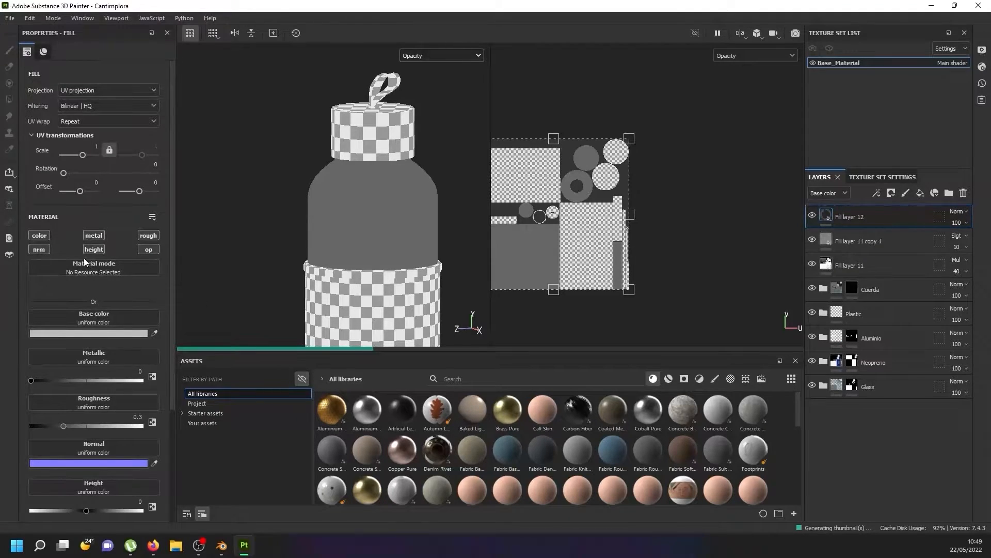
{"action": "left_click", "coordinate": [39, 236]}
{"action": "left_click", "coordinate": [37, 248]}
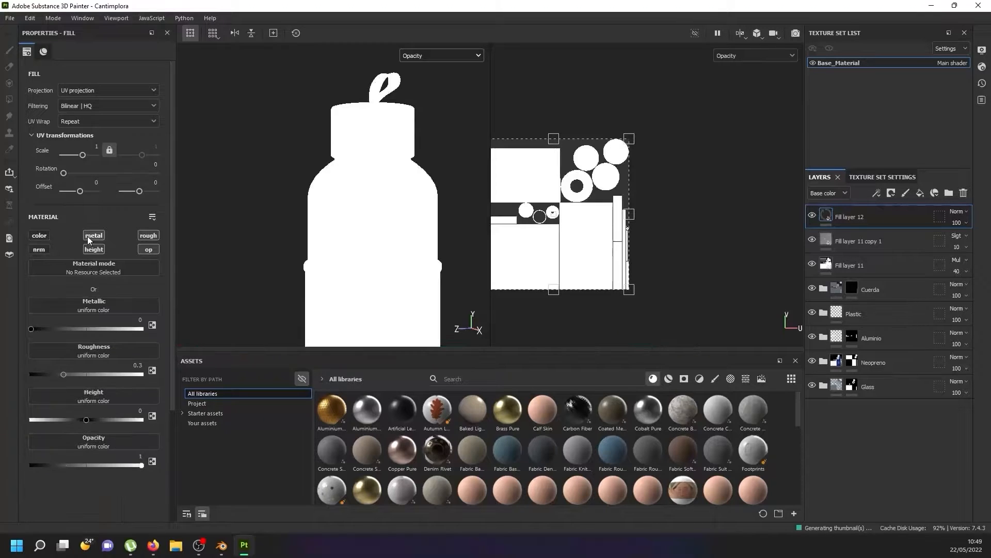
{"action": "left_click", "coordinate": [92, 236]}
{"action": "left_click", "coordinate": [94, 249]}
{"action": "left_click", "coordinate": [148, 236]}
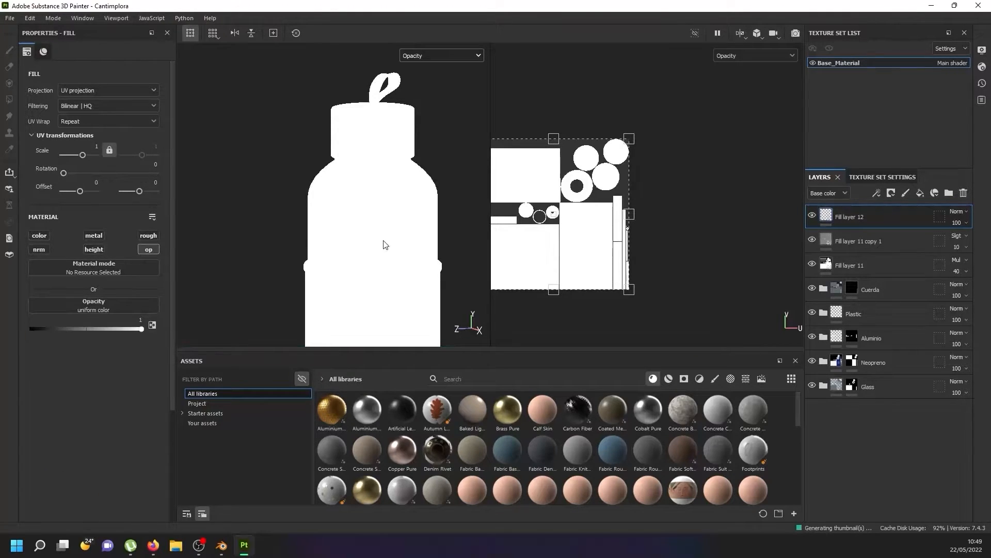
- Add a black mask to Fill layer 12 and reveal the cap, cord and lower sleeve with Polygon Fill in mesh mode
{"action": "right_click", "coordinate": [869, 209]}
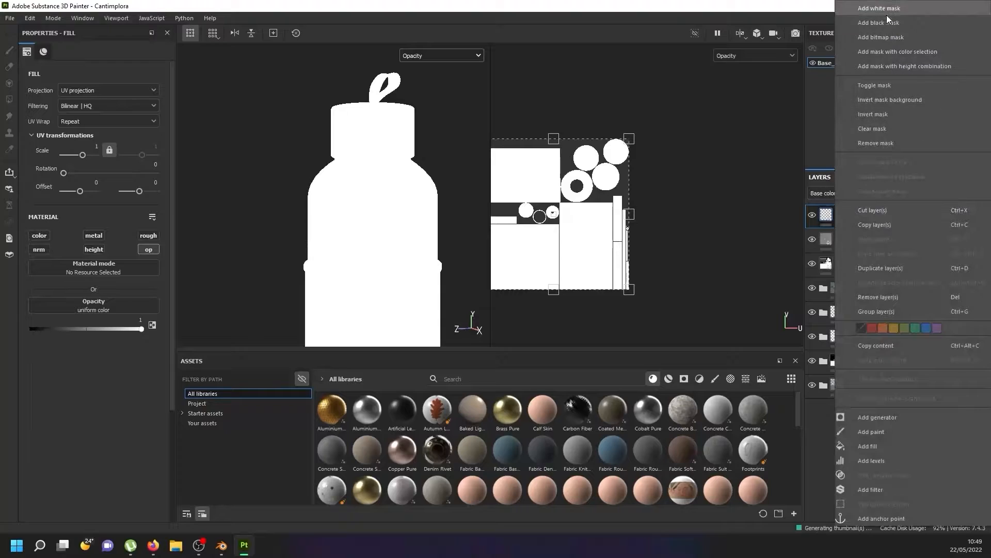
{"action": "left_click", "coordinate": [885, 24]}
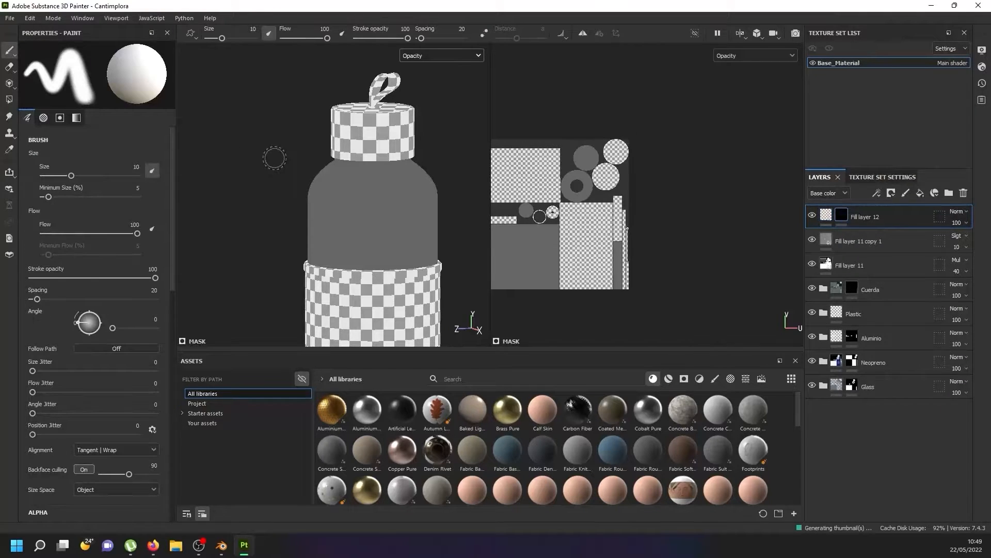
{"action": "key", "text": "4"}
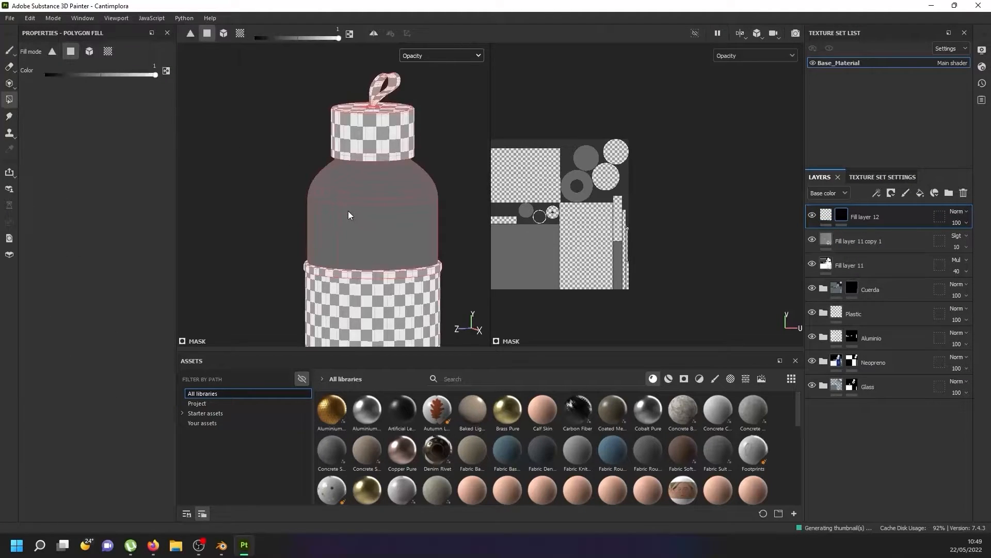
{"action": "left_click", "coordinate": [373, 132]}
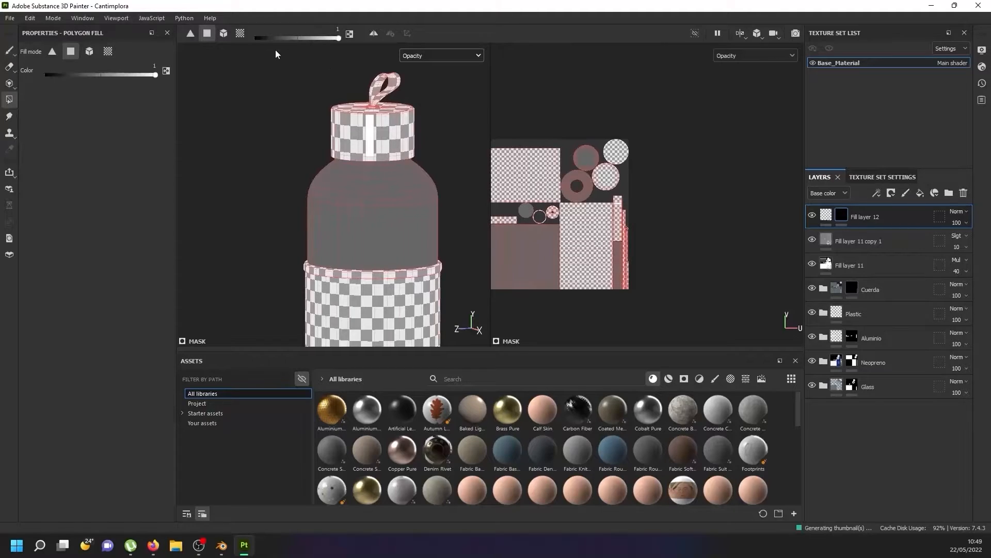
{"action": "left_click", "coordinate": [226, 35]}
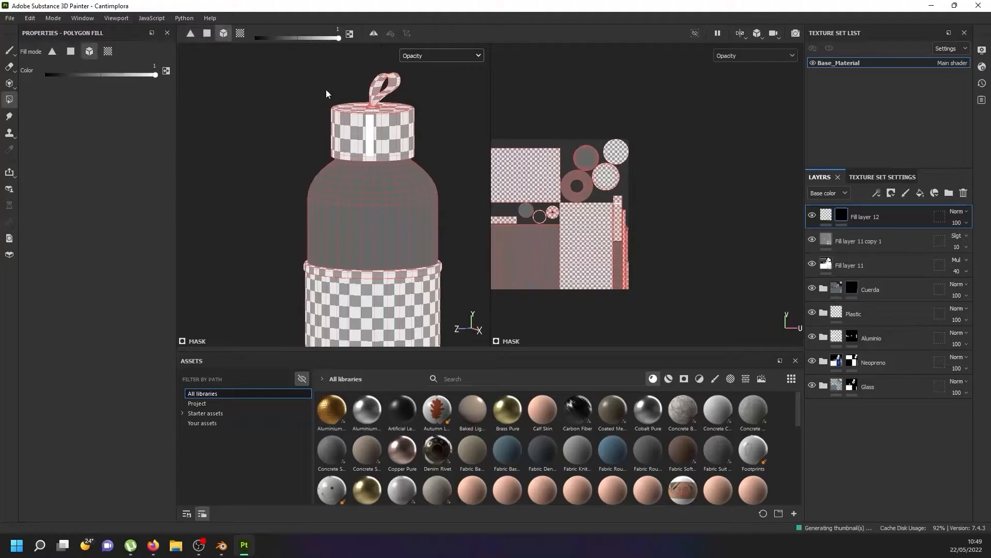
{"action": "left_click", "coordinate": [373, 117]}
{"action": "left_click", "coordinate": [390, 88]}
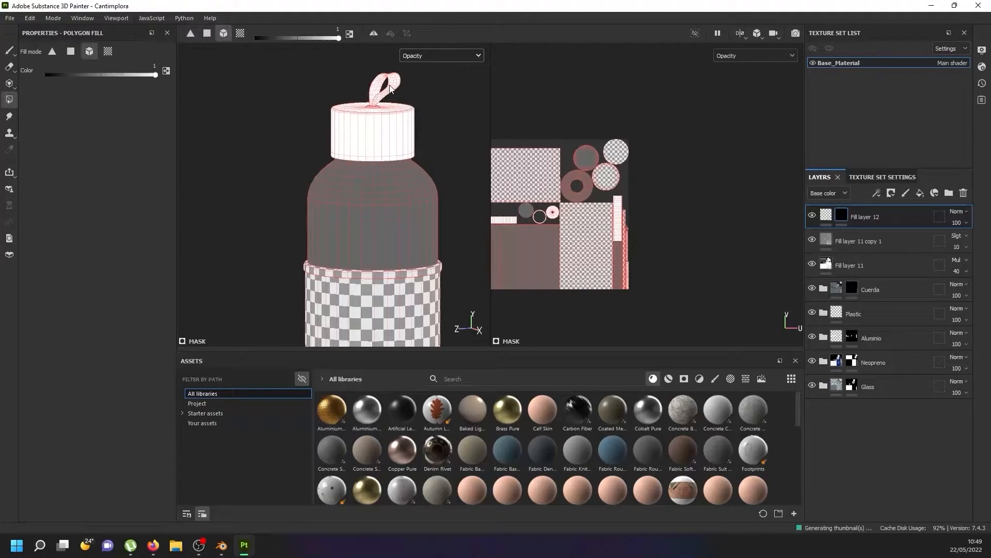
{"action": "left_click", "coordinate": [392, 302]}
{"action": "scroll", "coordinate": [365, 252], "scroll_direction": "down", "scroll_amount": 3}
{"action": "mouse_move", "coordinate": [364, 252]}
{"action": "left_mouse_down", "text": "alt"}
{"action": "mouse_move", "coordinate": [336, 232]}
{"action": "mouse_move", "coordinate": [459, 298]}
{"action": "mouse_move", "coordinate": [295, 214]}
{"action": "left_mouse_up", "text": "alt"}
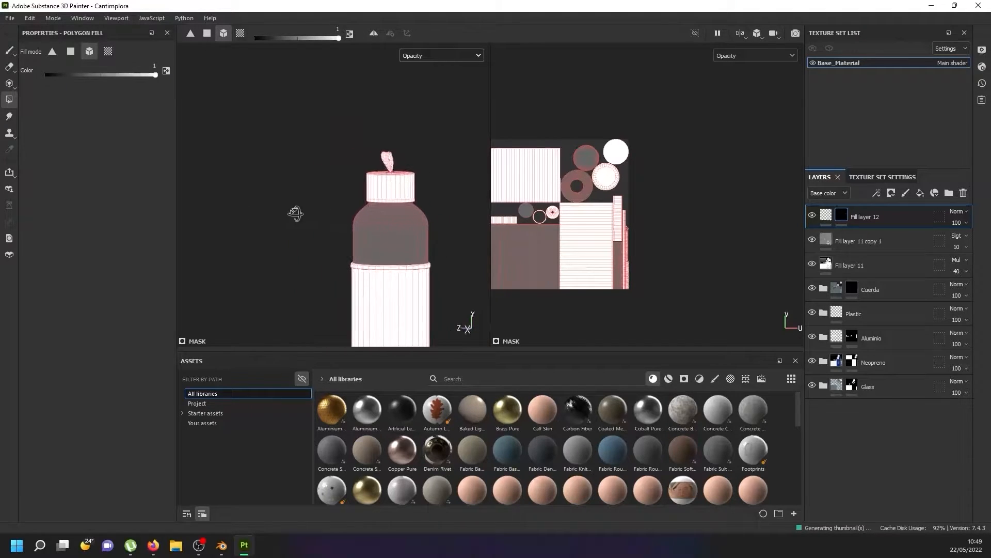
- Export the Base_Material textures to the Pbr_Textures folder as 16-bit 4096 PNGs using the PBR Metallic Roughness template
{"action": "left_click", "coordinate": [826, 215]}
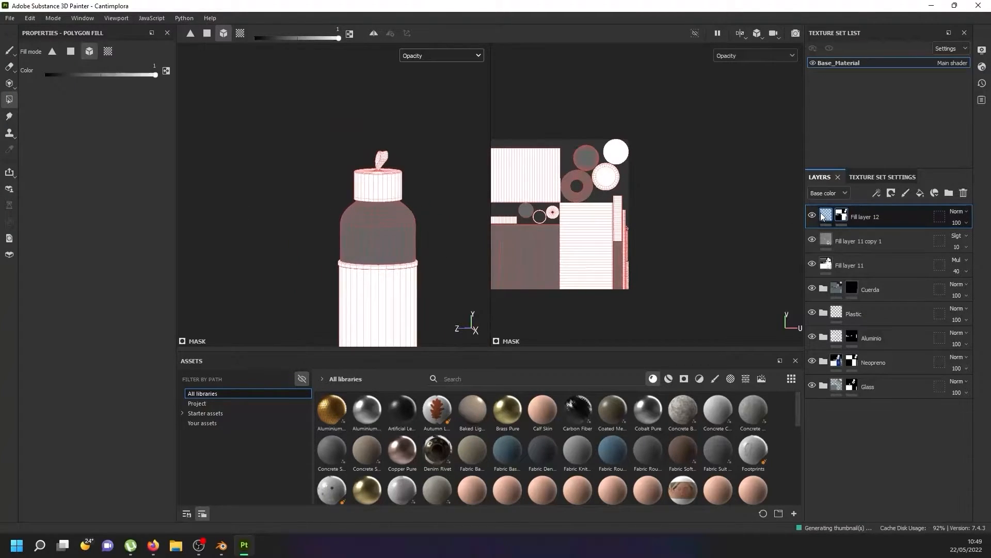
{"action": "left_click", "coordinate": [10, 18]}
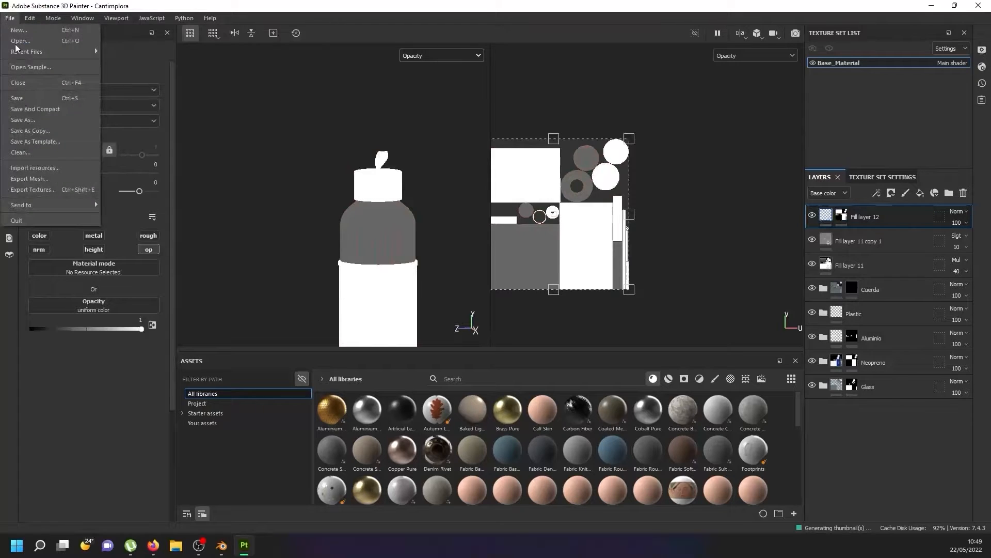
{"action": "left_click", "coordinate": [50, 192]}
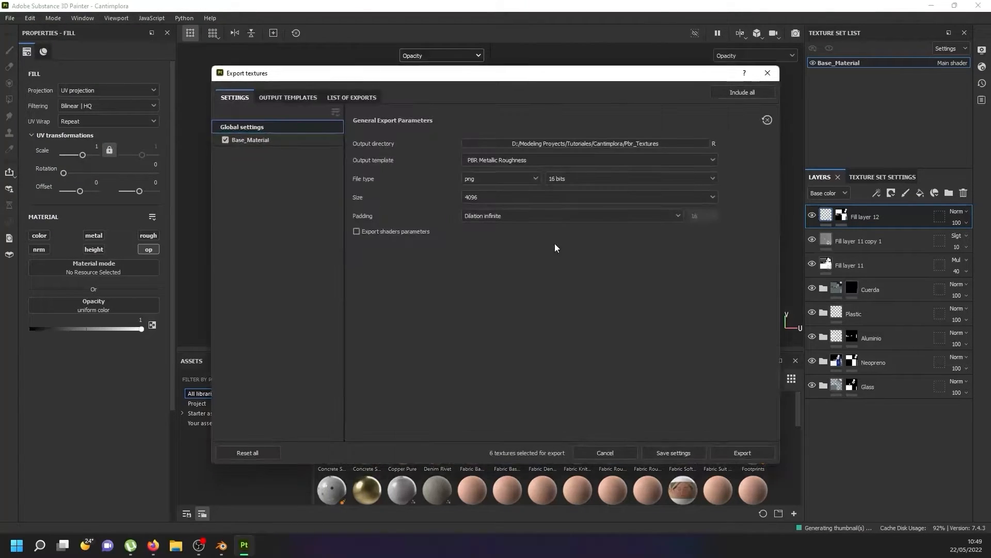
{"action": "left_click", "coordinate": [734, 453]}
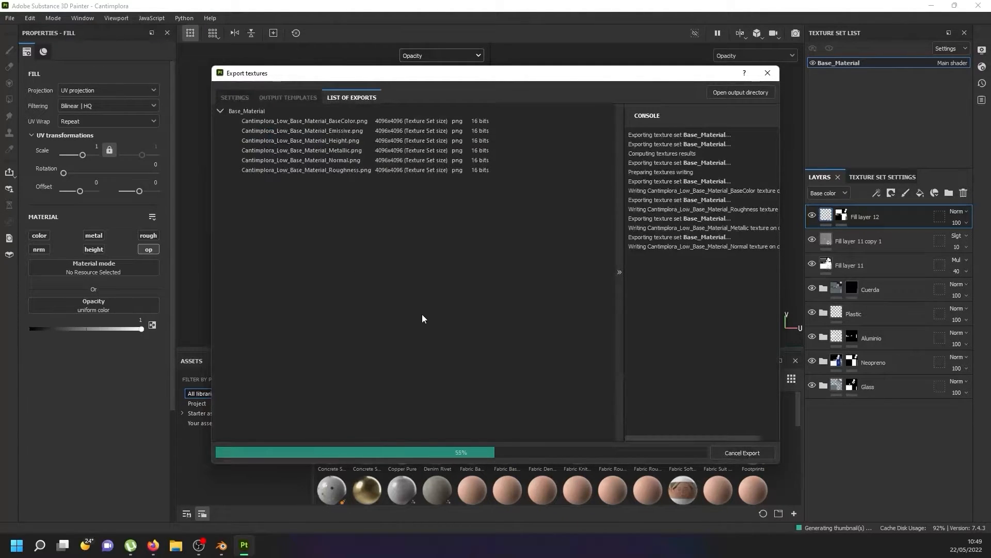
- Switch to Blender and apply all five Pbr_Textures maps to Base_Material's Principled BSDF using Principled Texture Setup
{"action": "left_click", "coordinate": [221, 548]}
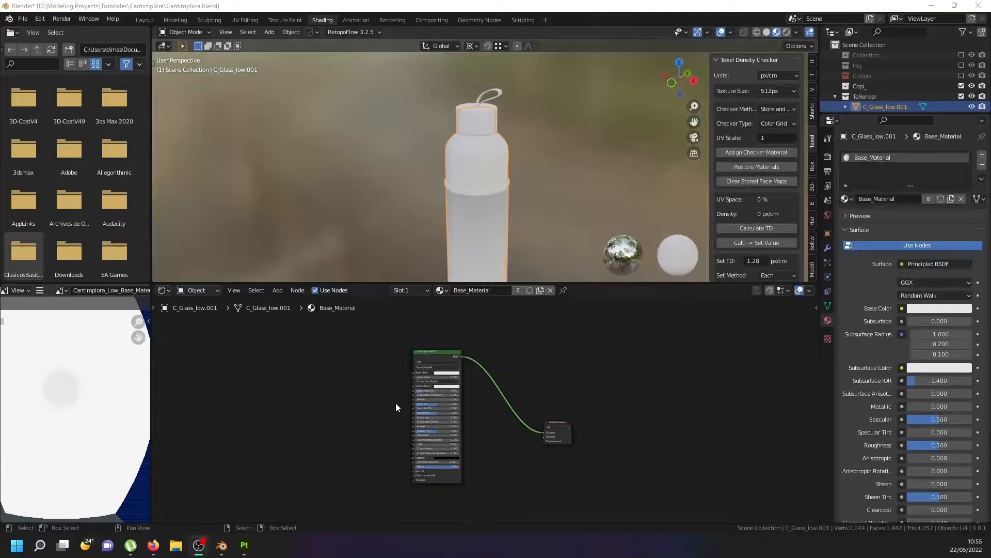
{"action": "scroll", "coordinate": [411, 403], "scroll_direction": "up", "scroll_amount": 2}
{"action": "scroll", "coordinate": [405, 395], "scroll_direction": "down", "scroll_amount": 2}
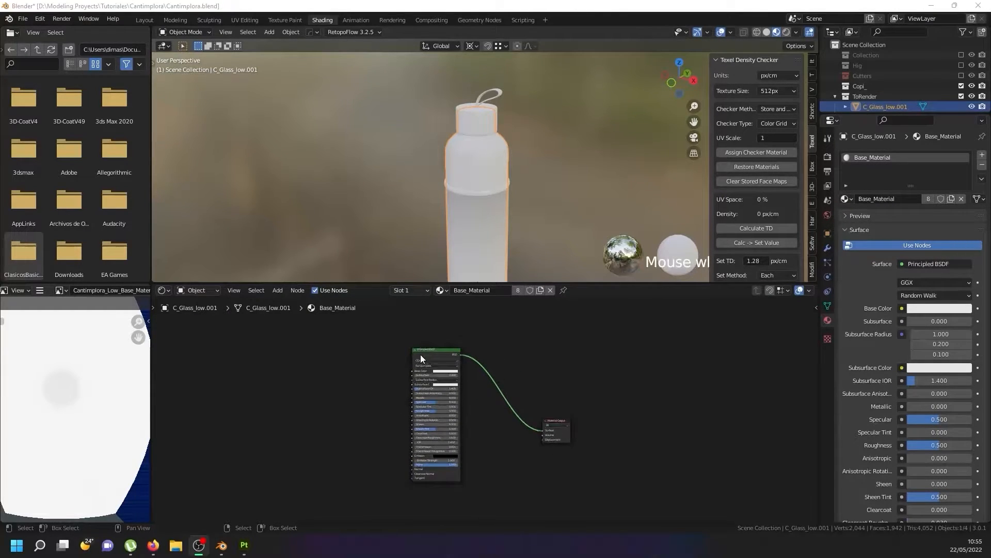
{"action": "left_click", "coordinate": [420, 354]}
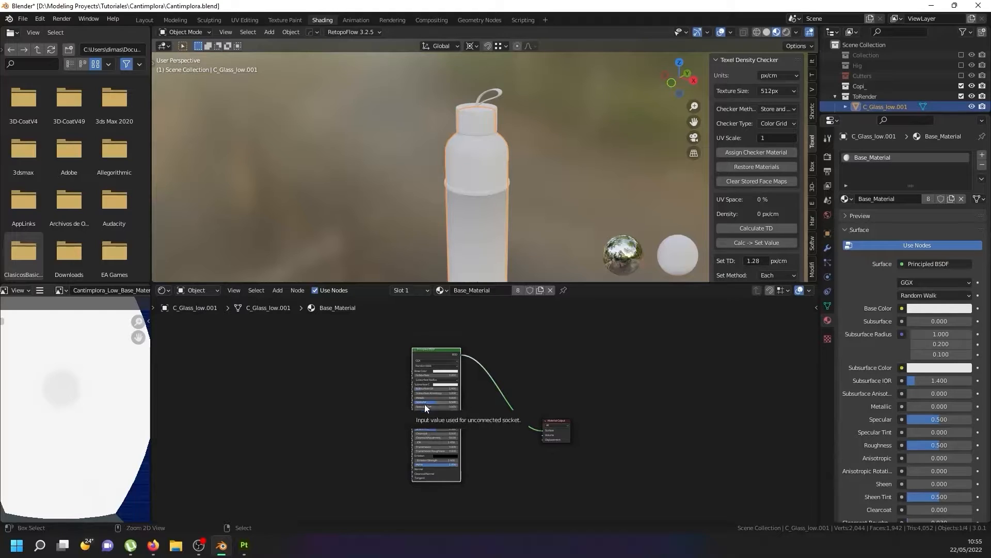
{"action": "key", "text": "ctrl+shift+t"}
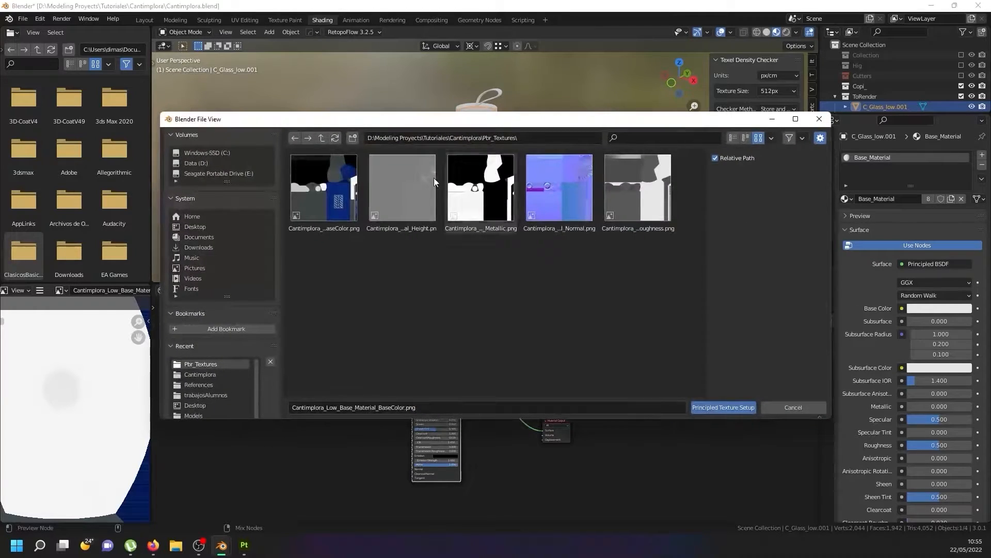
{"action": "left_click", "coordinate": [330, 225]}
{"action": "left_click", "coordinate": [640, 210], "text": "shift"}
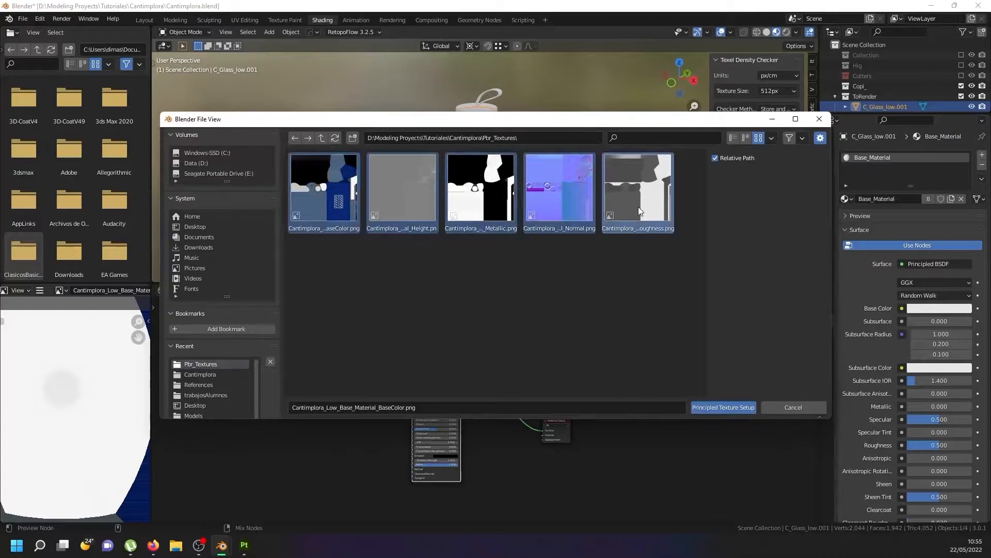
{"action": "left_click", "coordinate": [711, 409]}
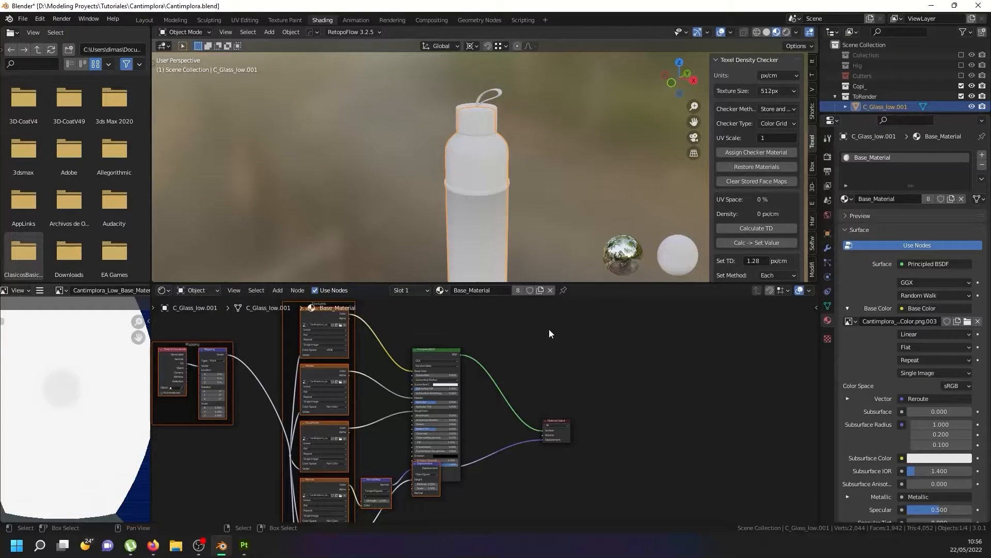
- Select the Principled BSDF node and set Base_Material's blend mode to Opaque
{"action": "left_click", "coordinate": [437, 349]}
{"action": "scroll", "coordinate": [906, 388], "scroll_direction": "down", "scroll_amount": 15}
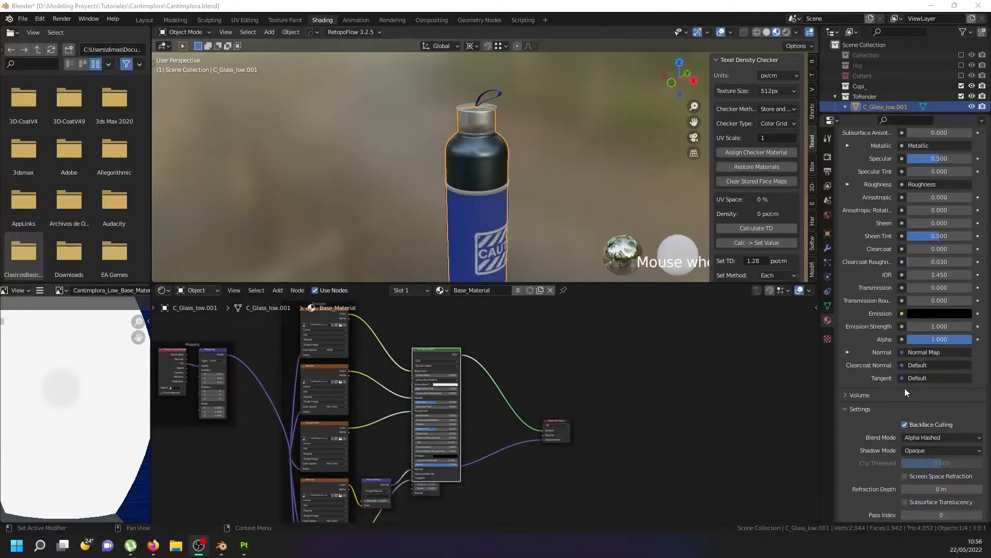
{"action": "left_click", "coordinate": [923, 436]}
{"action": "left_click", "coordinate": [931, 452]}
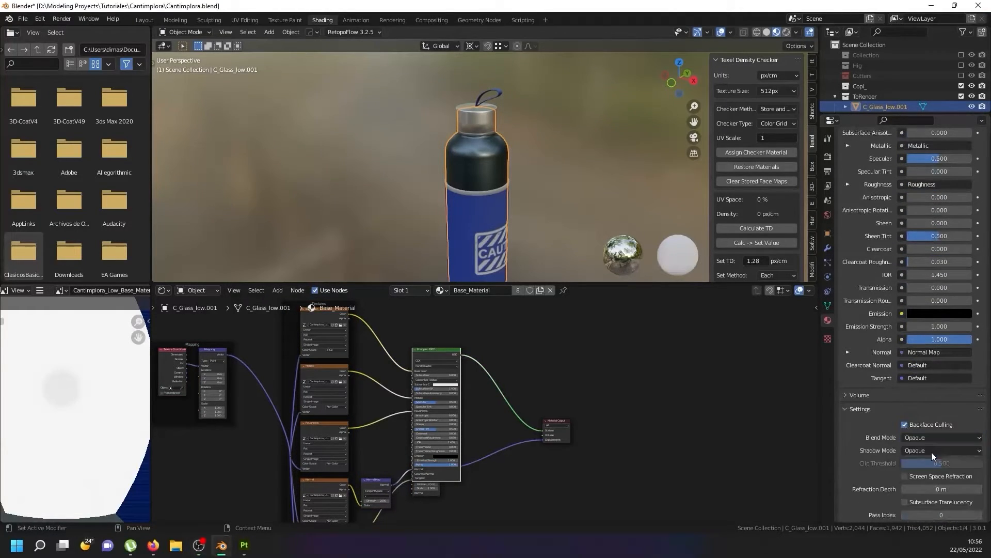
- Turn off Backface Culling for Base_Material and keep its blend mode set to Opaque
{"action": "left_click", "coordinate": [905, 424]}
{"action": "left_click", "coordinate": [919, 437]}
{"action": "left_click", "coordinate": [918, 439]}
{"action": "scroll", "coordinate": [438, 386], "scroll_direction": "up", "scroll_amount": 1}
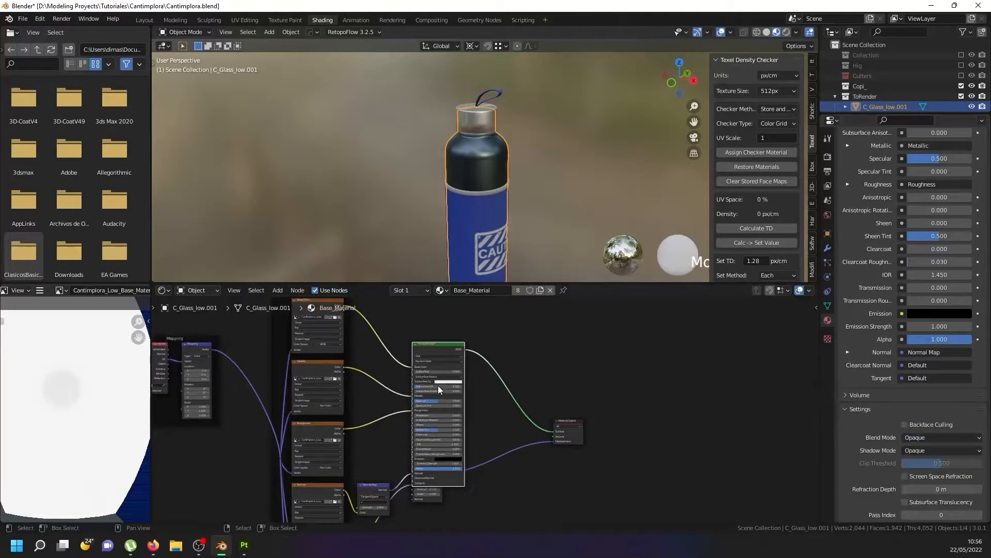
- Link the Base Color texture's Alpha output to the Principled BSDF's Alpha input
{"action": "mouse_move", "coordinate": [442, 344]}
{"action": "left_mouse_down"}
{"action": "mouse_move", "coordinate": [442, 312]}
{"action": "mouse_move", "coordinate": [441, 330]}
{"action": "left_mouse_up"}
{"action": "scroll", "coordinate": [417, 443], "scroll_direction": "up", "scroll_amount": 2}
{"action": "middle_click_drag", "start_coordinate": [374, 384], "coordinate": [399, 415]}
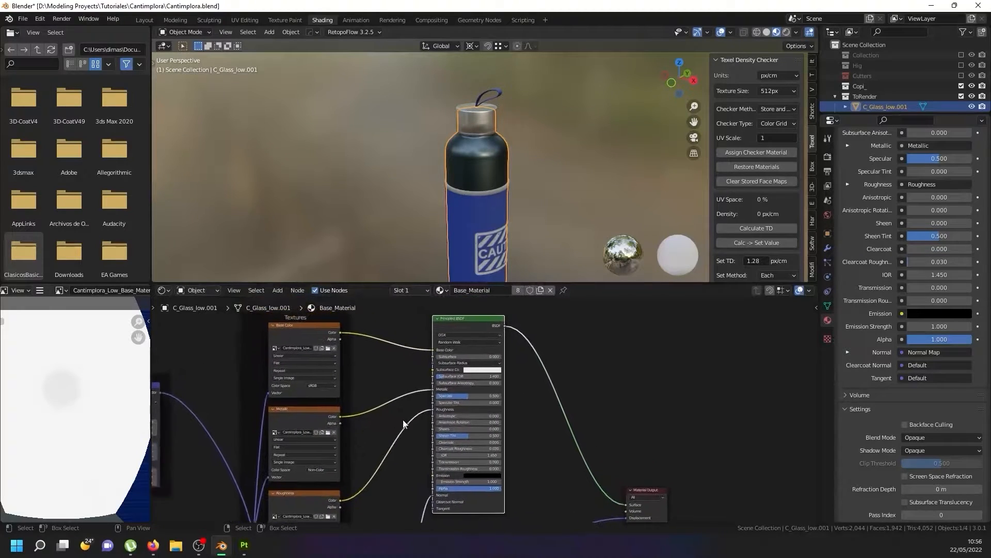
{"action": "key", "text": "Right"}
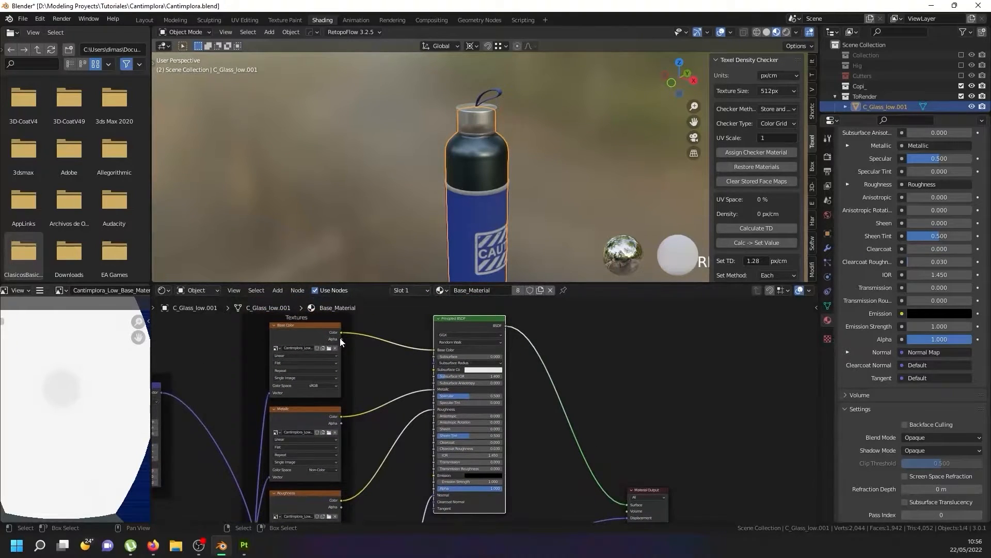
{"action": "left_click_drag", "start_coordinate": [340, 337], "coordinate": [435, 488]}
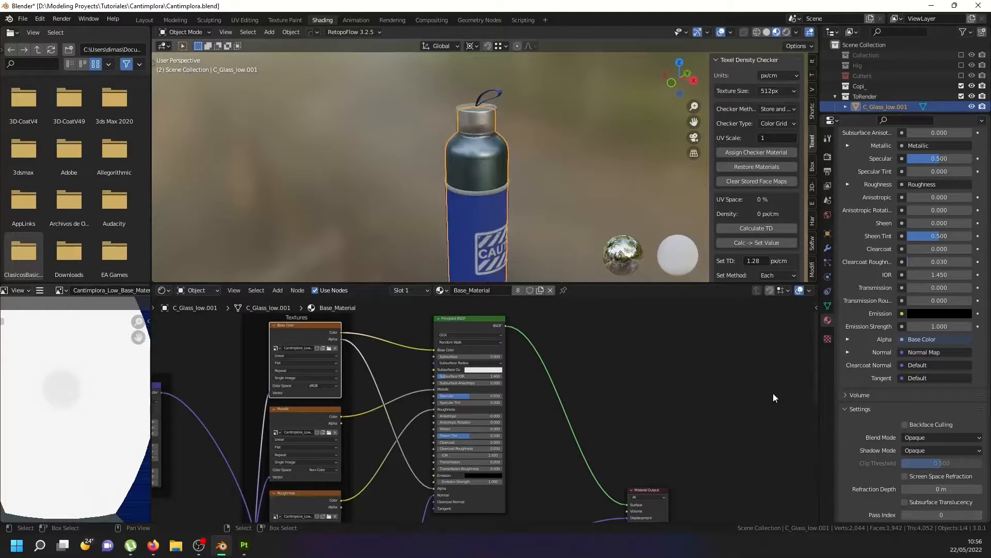
- Try Alpha Blend as Base_Material's blend mode, and set it to Alpha Hashed instead
{"action": "left_click", "coordinate": [947, 436]}
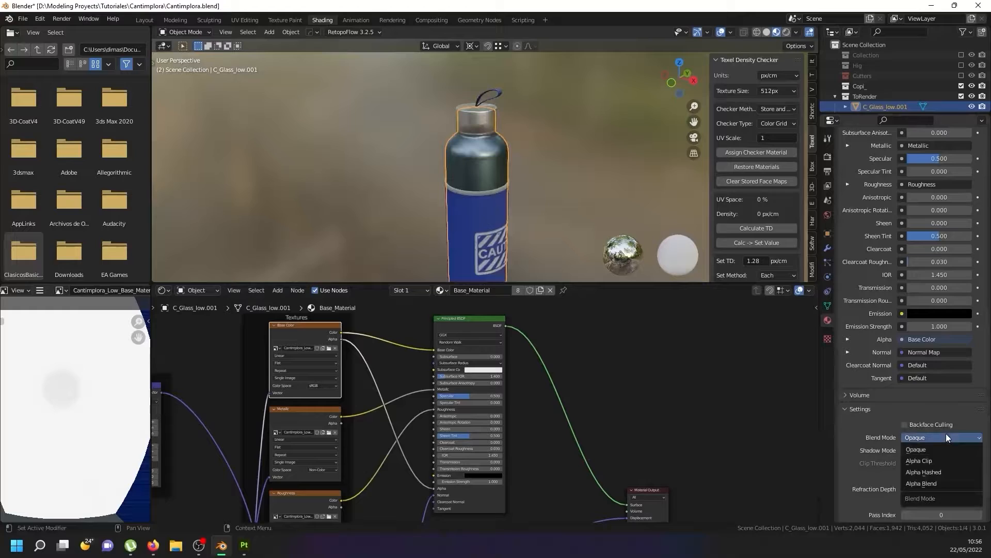
{"action": "left_click", "coordinate": [940, 482]}
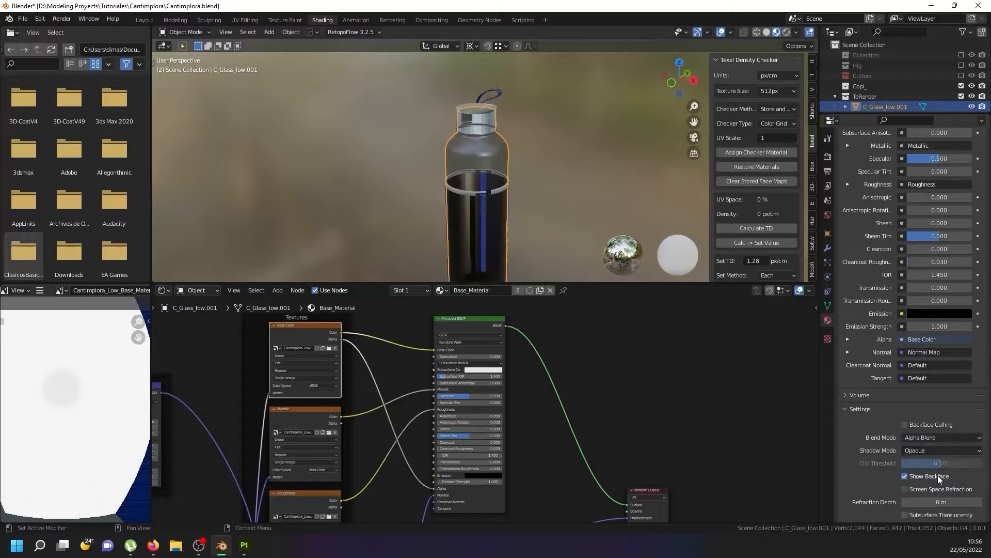
{"action": "left_click", "coordinate": [942, 437]}
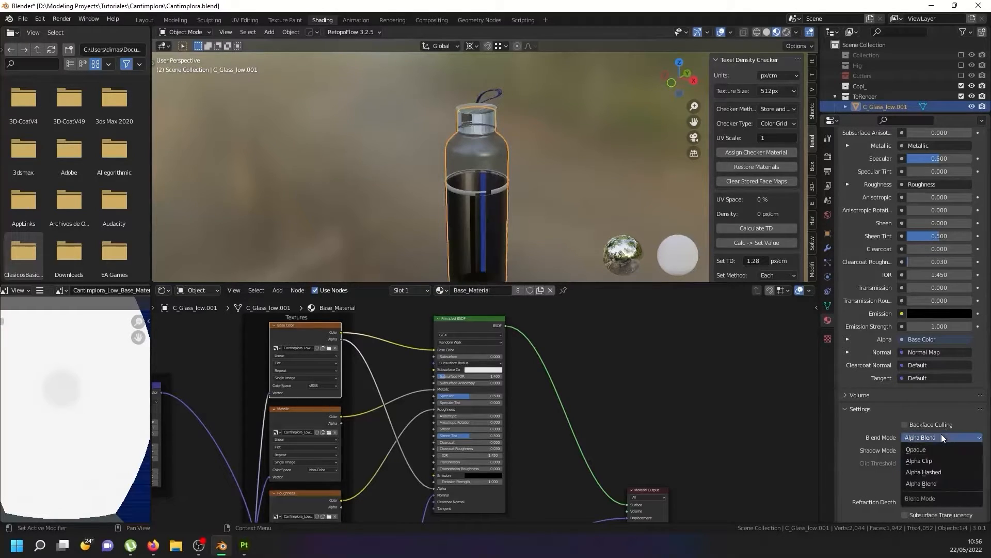
{"action": "left_click", "coordinate": [935, 472]}
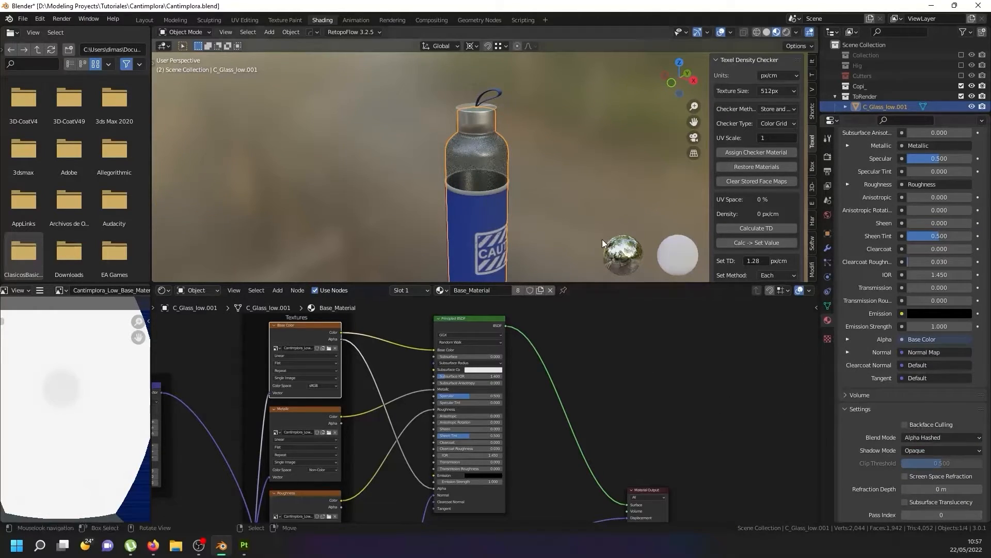
{"action": "scroll", "coordinate": [472, 116], "scroll_direction": "up", "scroll_amount": 4}
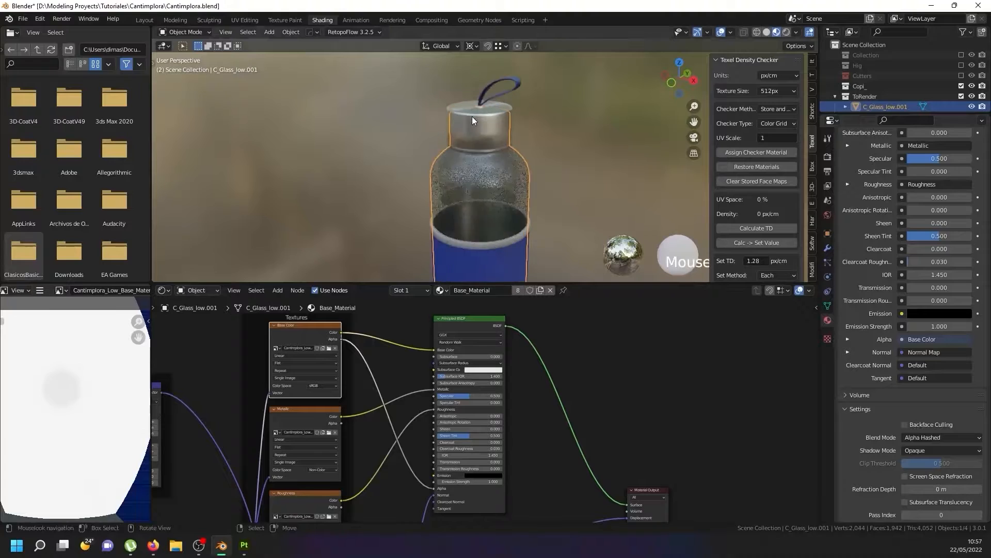
- Enable Backface Culling for Base_Material and check the transparent glass around the bottle's neck and body
{"action": "left_click", "coordinate": [906, 424]}
{"action": "scroll", "coordinate": [501, 206], "scroll_direction": "up", "scroll_amount": 3}
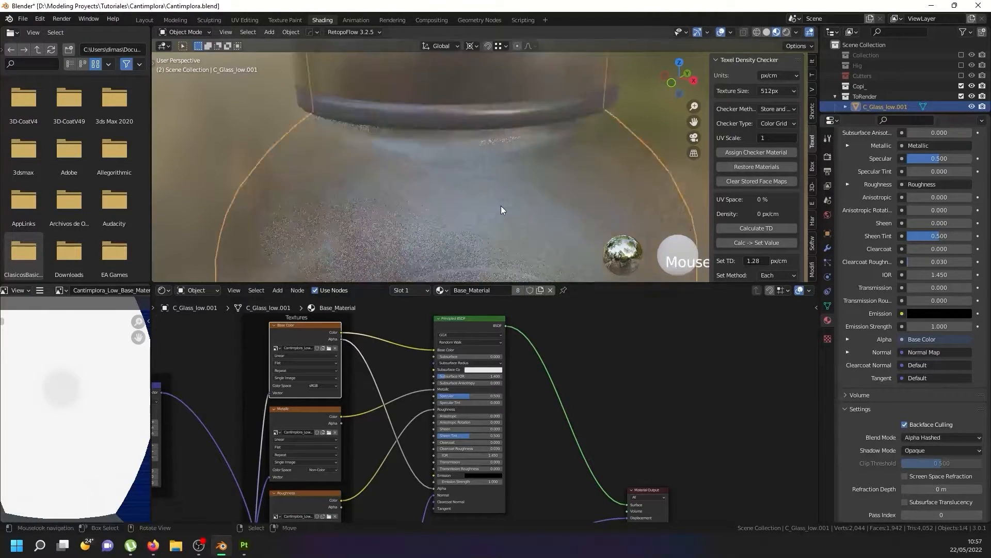
{"action": "scroll", "coordinate": [501, 205], "scroll_direction": "down", "scroll_amount": 4}
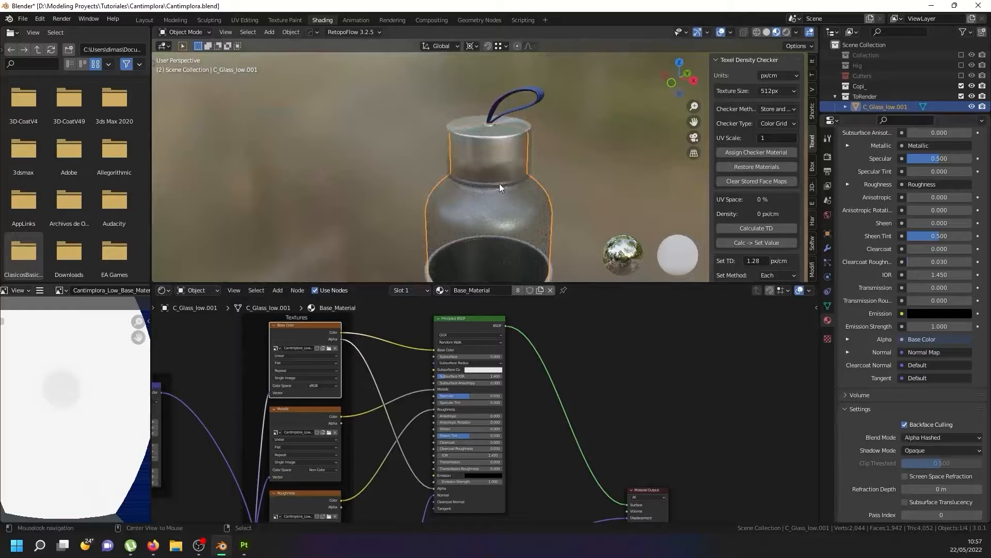
{"action": "middle_click_drag", "start_coordinate": [576, 203], "coordinate": [524, 143]}
{"action": "scroll", "coordinate": [551, 166], "scroll_direction": "down", "scroll_amount": 3}
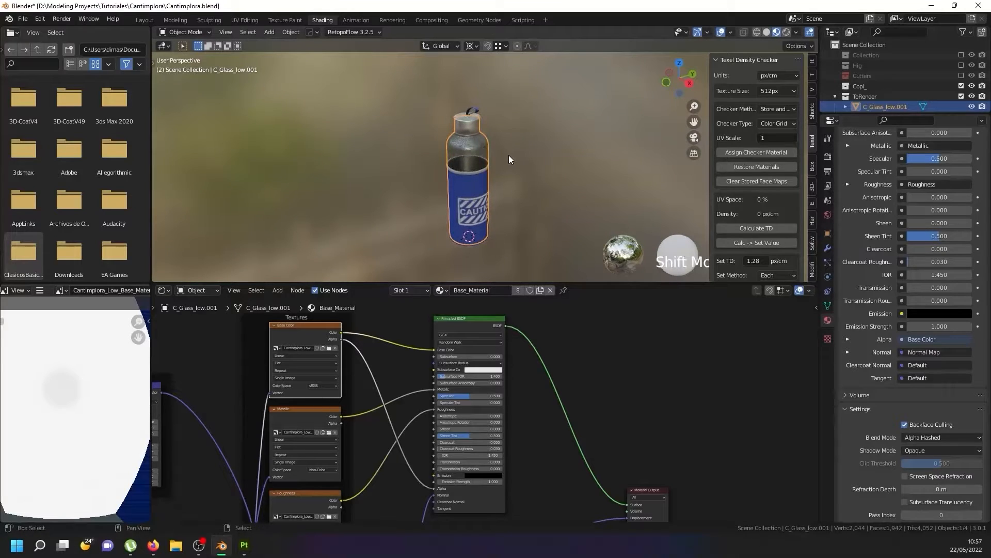
{"action": "scroll", "coordinate": [509, 155], "scroll_direction": "up", "scroll_amount": 1}
- Add a mesh plane under the bottle as a ground surface and check its size against the bottle
{"action": "key", "text": "shift+a"}
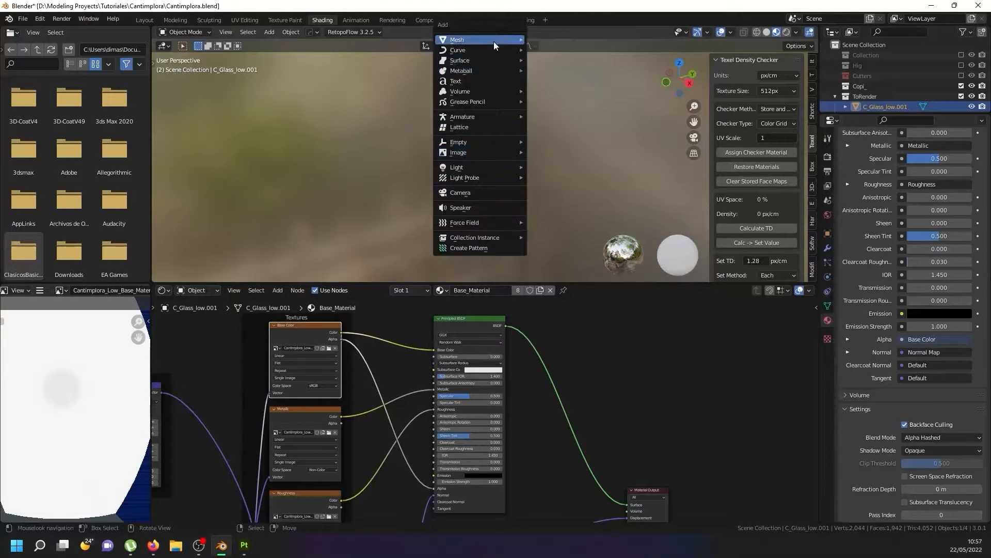
{"action": "mouse_move", "coordinate": [494, 41]}
{"action": "left_click", "coordinate": [554, 41]}
{"action": "scroll", "coordinate": [515, 92], "scroll_direction": "down", "scroll_amount": 6}
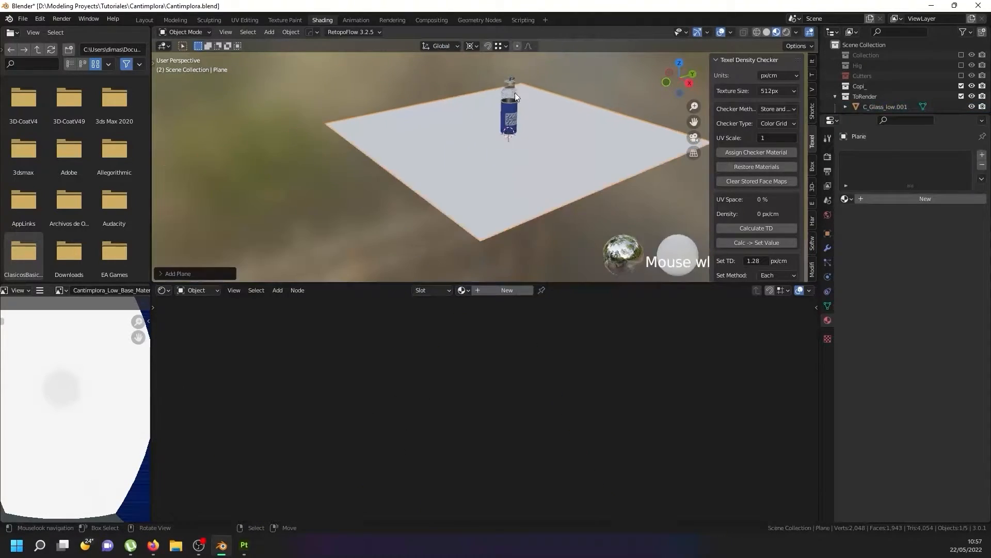
{"action": "scroll", "coordinate": [509, 119], "scroll_direction": "up", "scroll_amount": 5}
{"action": "middle_click_drag", "start_coordinate": [509, 119], "coordinate": [473, 183]}
{"action": "scroll", "coordinate": [486, 165], "scroll_direction": "down", "scroll_amount": 5}
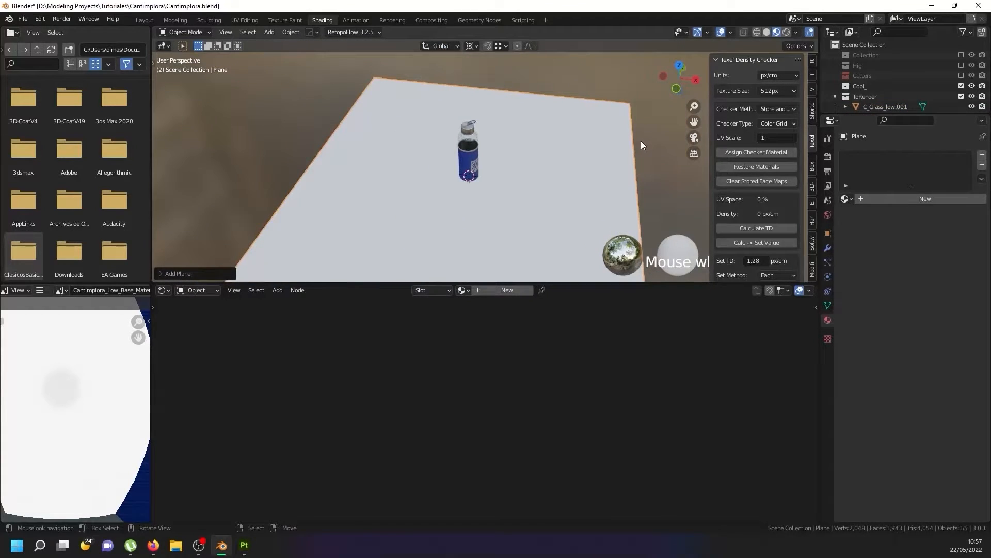
{"action": "middle_click_drag", "start_coordinate": [642, 144], "coordinate": [521, 145]}
{"action": "scroll", "coordinate": [471, 144], "scroll_direction": "up", "scroll_amount": 5}
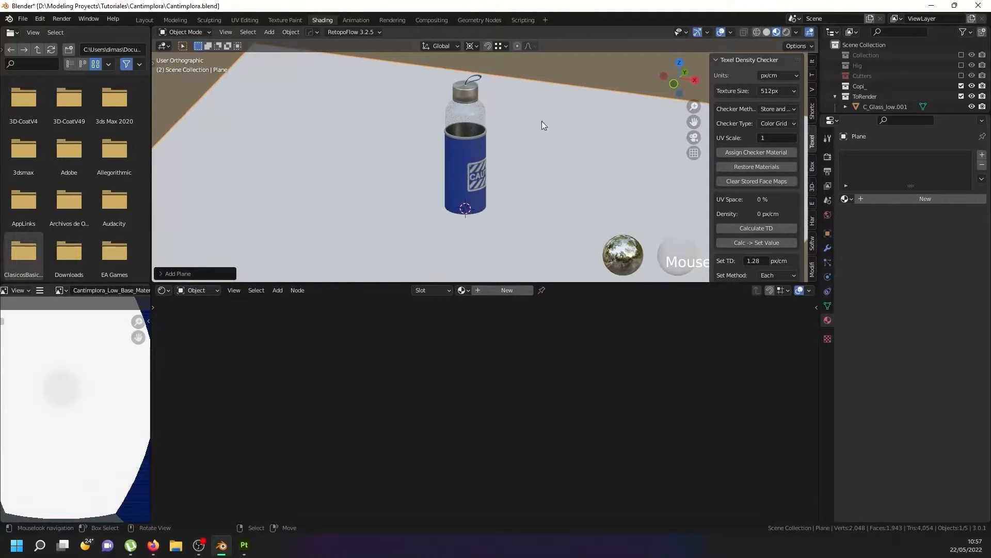
{"action": "scroll", "coordinate": [487, 152], "scroll_direction": "down", "scroll_amount": 5}
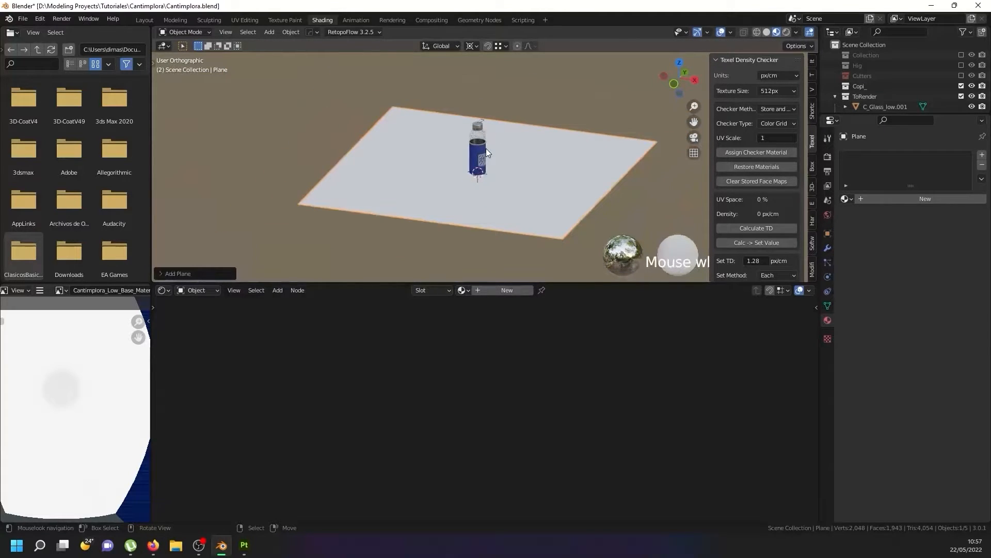
- Enter Edit Mode on the plane and select its +Y side edge in edge select mode
{"action": "key", "text": "KP_3"}
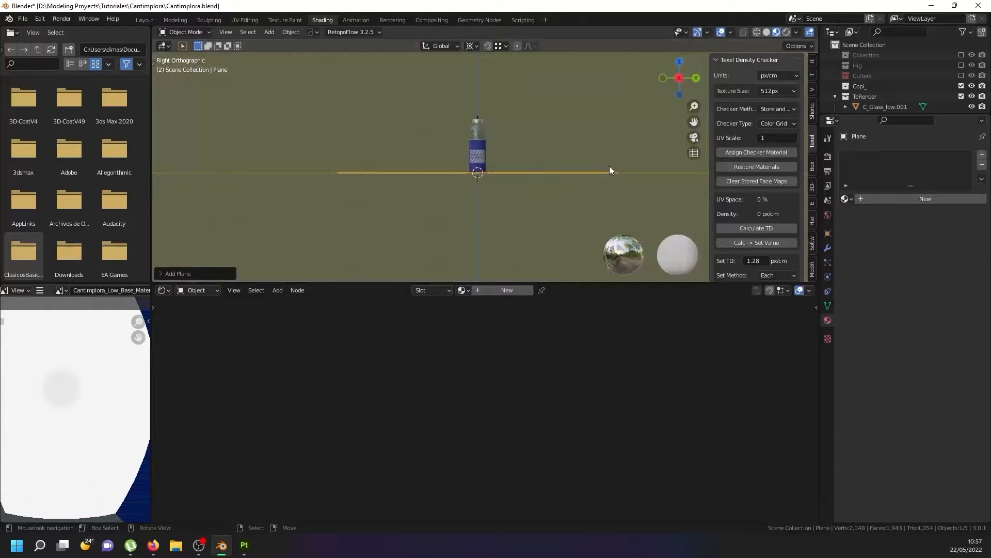
{"action": "key", "text": "Tab"}
{"action": "middle_click_drag", "start_coordinate": [602, 139], "coordinate": [599, 173]}
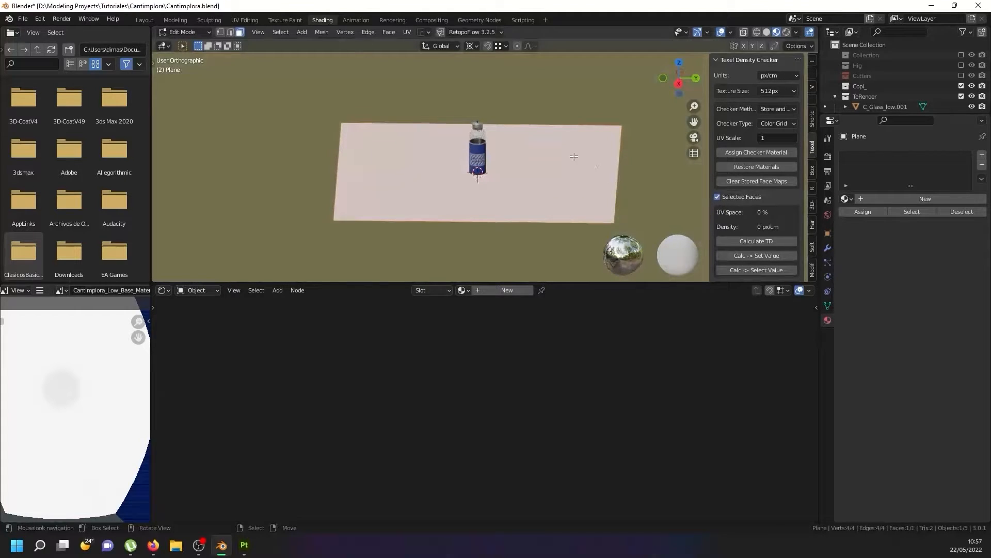
{"action": "left_click", "coordinate": [232, 32]}
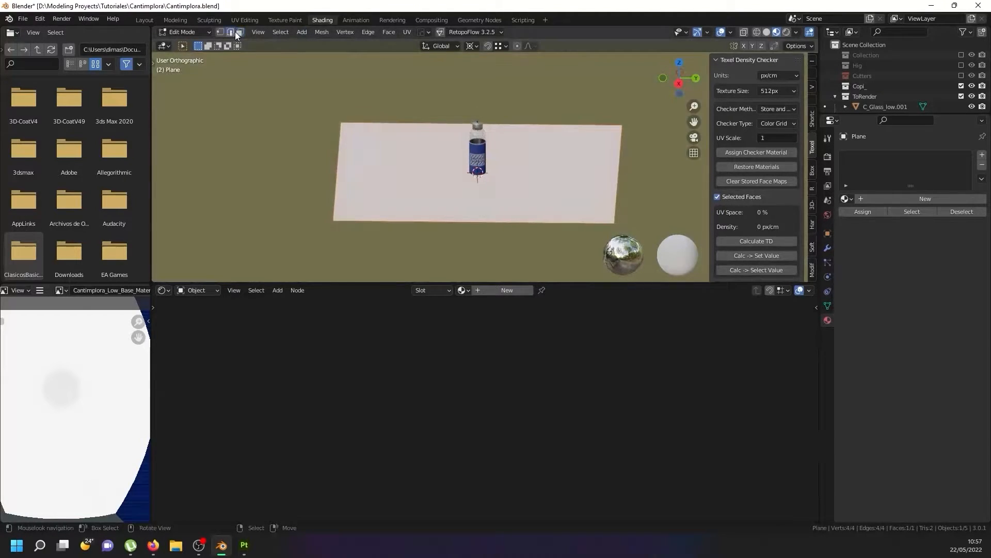
{"action": "left_click", "coordinate": [626, 176]}
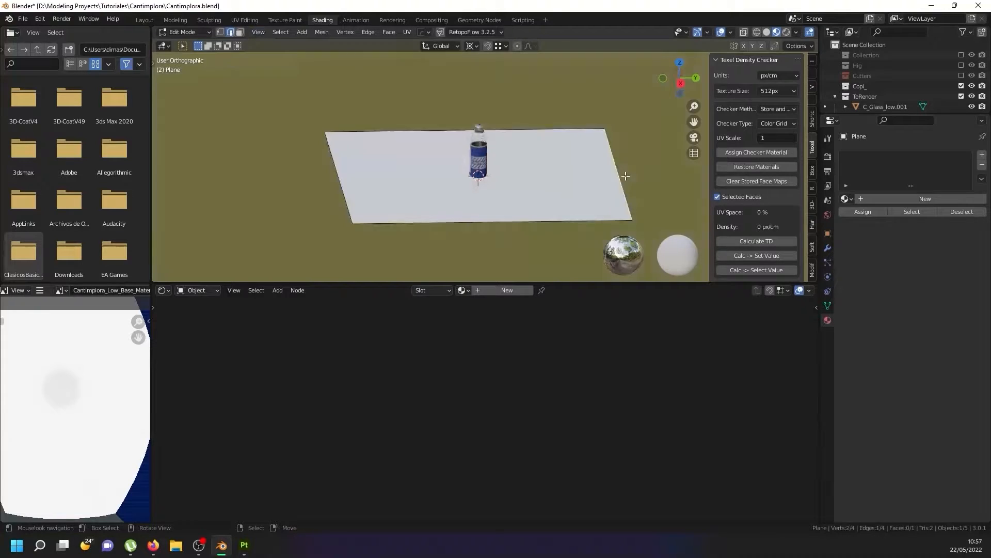
{"action": "key", "text": "KP_1"}
{"action": "key", "text": "KP_3"}
{"action": "scroll", "coordinate": [613, 166], "scroll_direction": "down", "scroll_amount": 7}
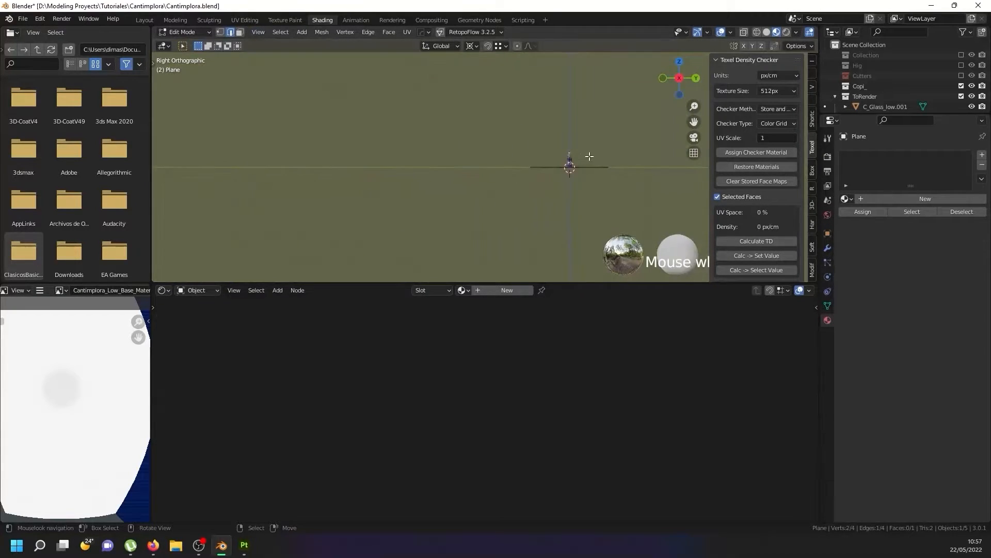
{"action": "scroll", "coordinate": [589, 155], "scroll_direction": "up", "scroll_amount": 5}
{"action": "middle_click_drag", "start_coordinate": [518, 173], "coordinate": [419, 208], "text": "shift"}
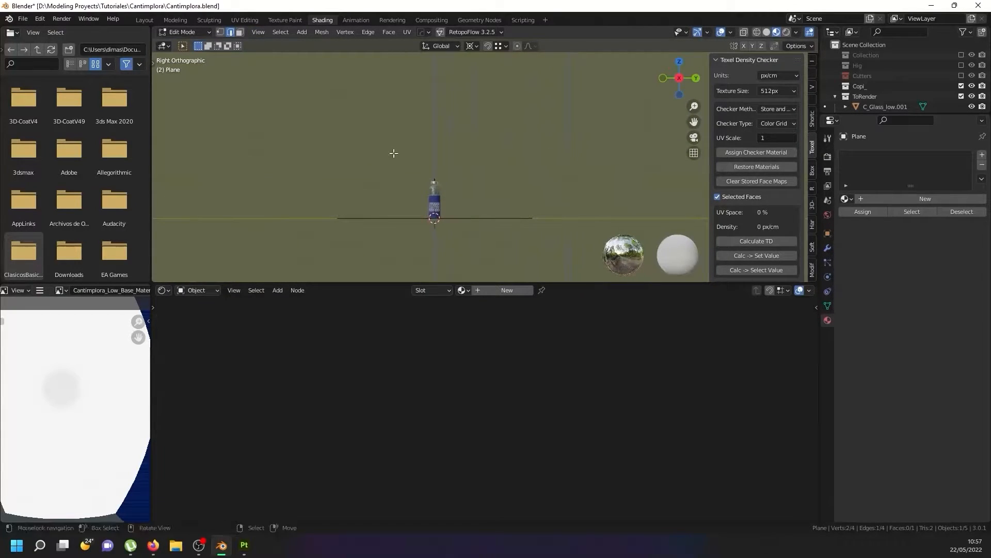
- Activate the Move tool and change the transform pivot point so the gizmo sits on the selected edge
{"action": "left_click", "coordinate": [154, 61]}
{"action": "left_click", "coordinate": [166, 104]}
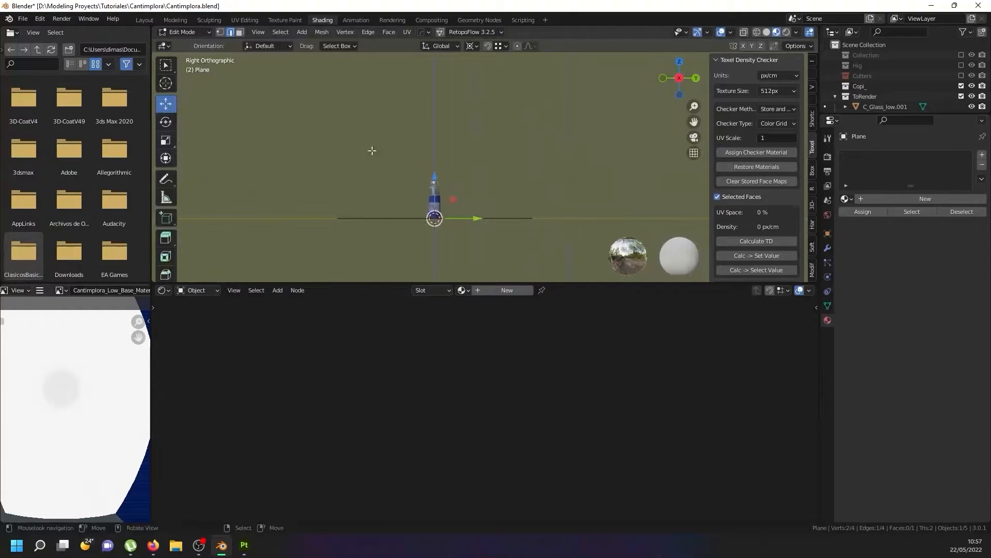
{"action": "mouse_move", "coordinate": [372, 151]}
{"action": "middle_mouse_down"}
{"action": "mouse_move", "coordinate": [486, 185]}
{"action": "mouse_move", "coordinate": [390, 150]}
{"action": "middle_mouse_up"}
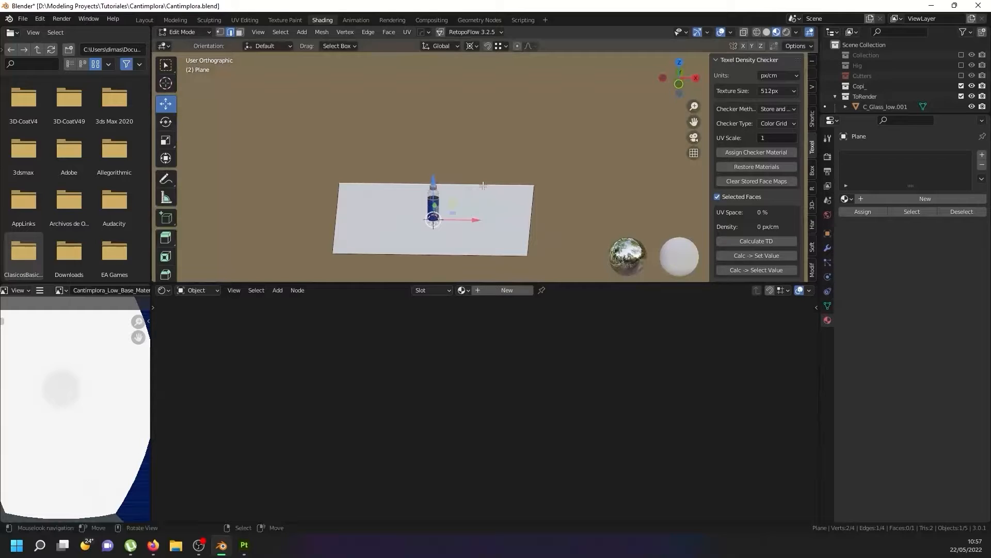
{"action": "middle_click_drag", "start_coordinate": [500, 161], "coordinate": [425, 167]}
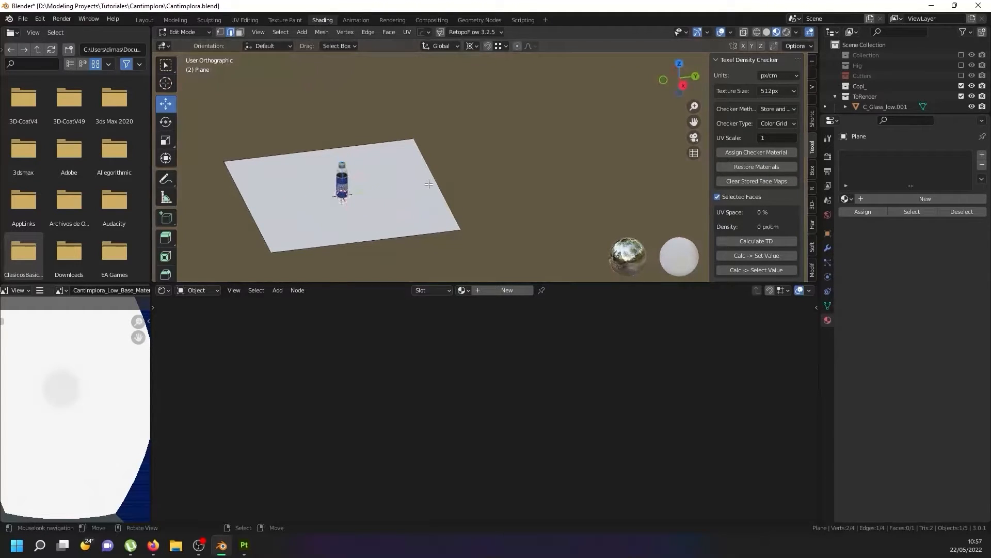
{"action": "left_click", "coordinate": [467, 47]}
{"action": "left_click", "coordinate": [488, 92]}
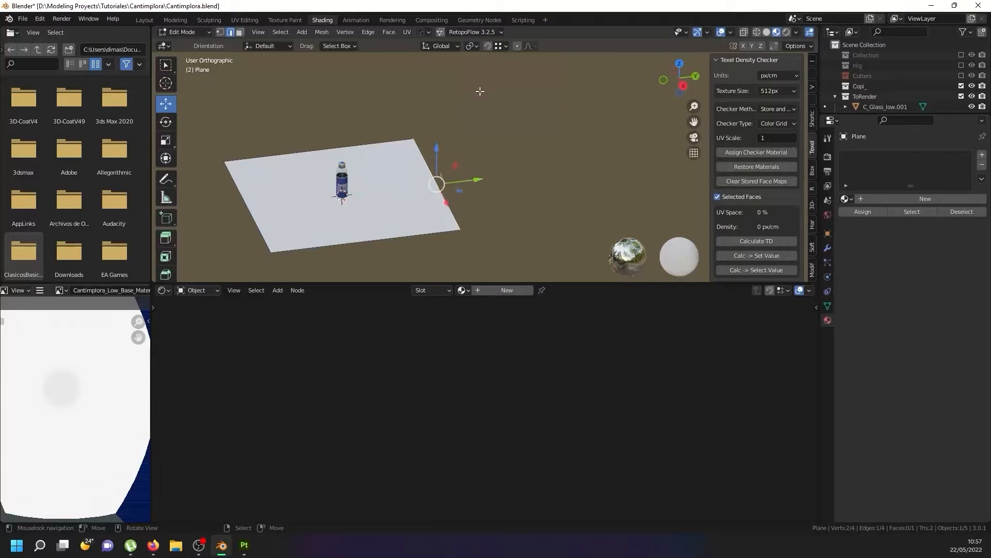
- Extrude the plane's selected edge and move it straight up along Z to form a back wall
{"action": "key", "text": "e"}
{"action": "right_click", "coordinate": [429, 140]}
{"action": "left_click_drag", "start_coordinate": [438, 149], "coordinate": [438, 38]}
- Bevel the edge between the floor and back wall about 0.55 m wide with 6 segments, then return to Object Mode
{"action": "left_click", "coordinate": [442, 195]}
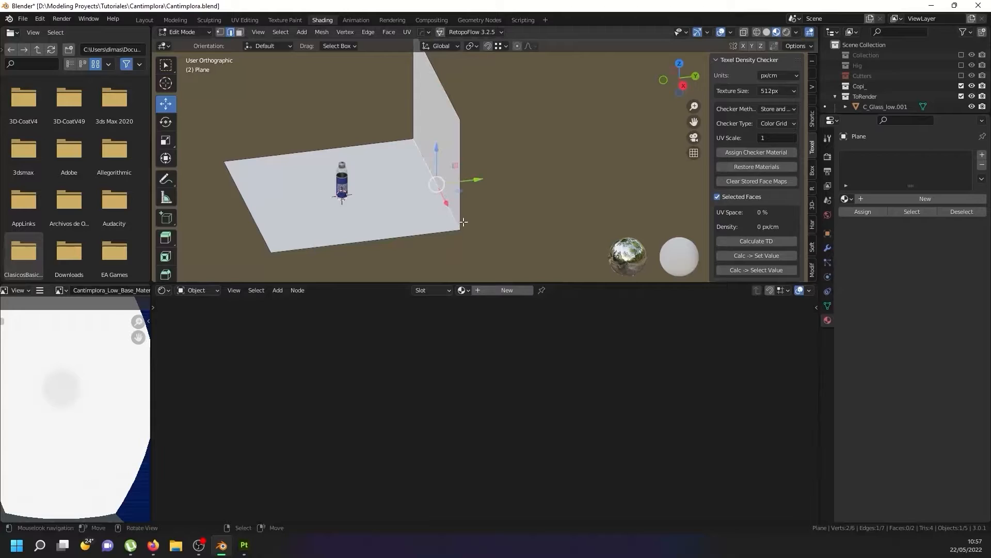
{"action": "key", "text": "ctrl+b"}
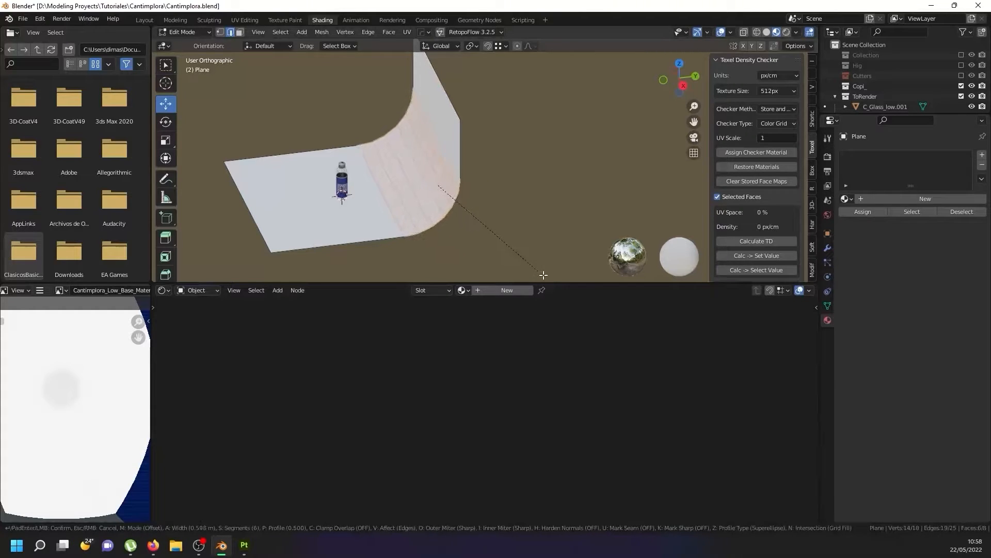
{"action": "left_click", "coordinate": [537, 274]}
{"action": "key", "text": "Tab"}
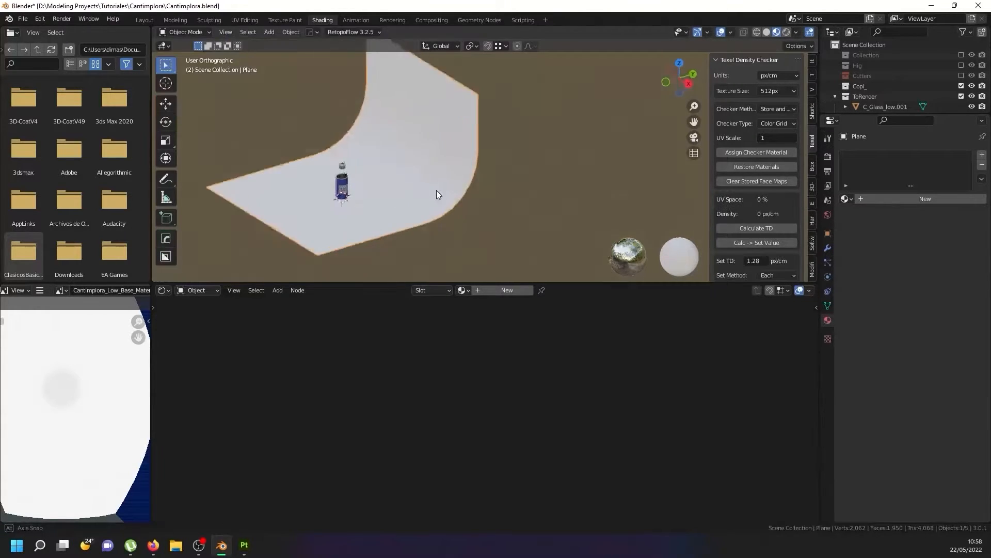
{"action": "middle_click_drag", "start_coordinate": [436, 190], "coordinate": [417, 183]}
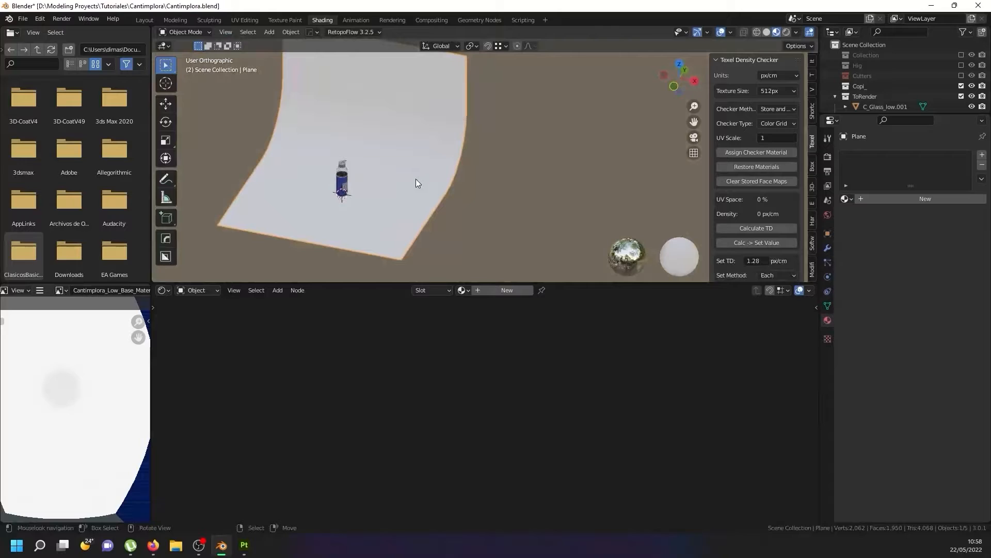
- Shade the curved backdrop plane smooth and inspect it around the bottle
{"action": "left_click", "coordinate": [289, 33]}
{"action": "left_click", "coordinate": [326, 250]}
{"action": "middle_click_drag", "start_coordinate": [387, 155], "coordinate": [350, 163]}
{"action": "scroll", "coordinate": [351, 165], "scroll_direction": "up", "scroll_amount": 1}
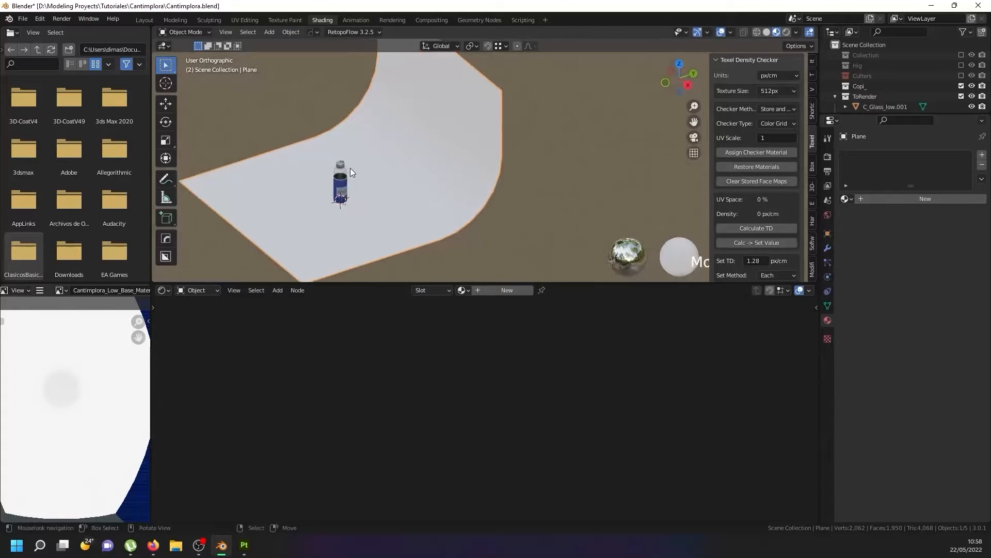
{"action": "scroll", "coordinate": [310, 154], "scroll_direction": "down", "scroll_amount": 3}
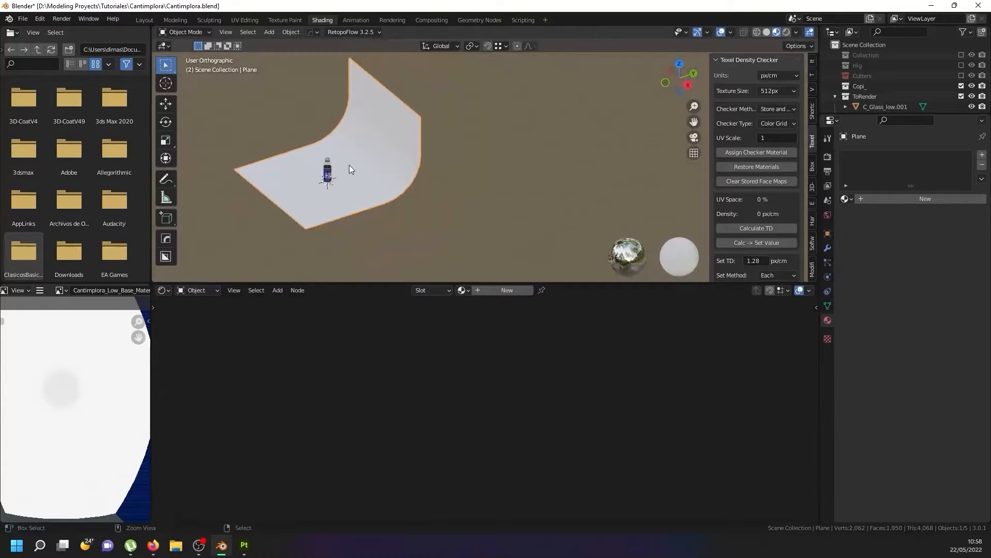
- Return to Edit Mode and undo the backdrop's smooth shading, bevel and upward wall move
{"action": "key", "text": "Tab"}
{"action": "key", "text": "ctrl+z"}
{"action": "key", "text": "ctrl+z"}
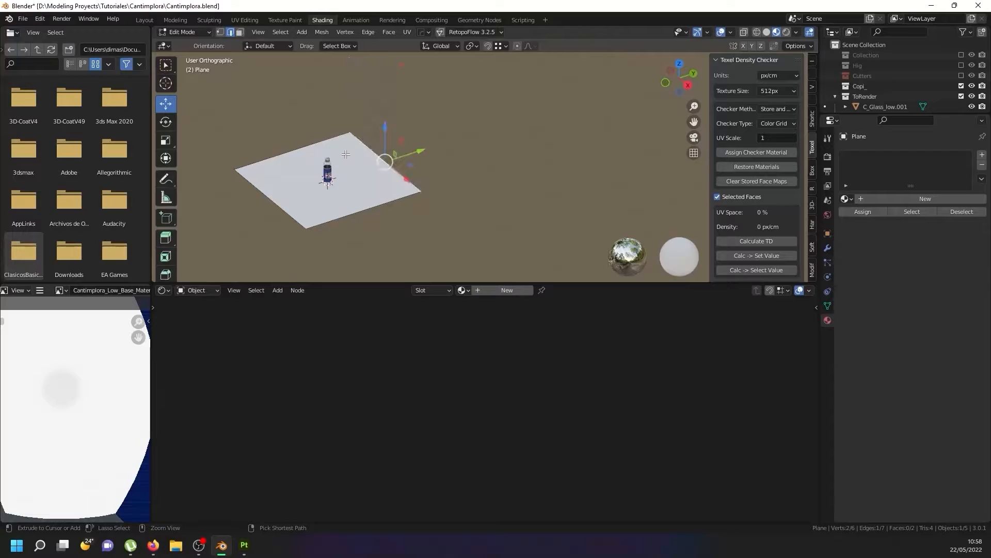
- Add the adjacent floor edge to the selection and extrude both edges straight up along Z to form two walls
{"action": "right_click", "coordinate": [322, 141], "text": "shift"}
{"action": "middle_click_drag", "start_coordinate": [356, 149], "coordinate": [357, 171], "text": "shift"}
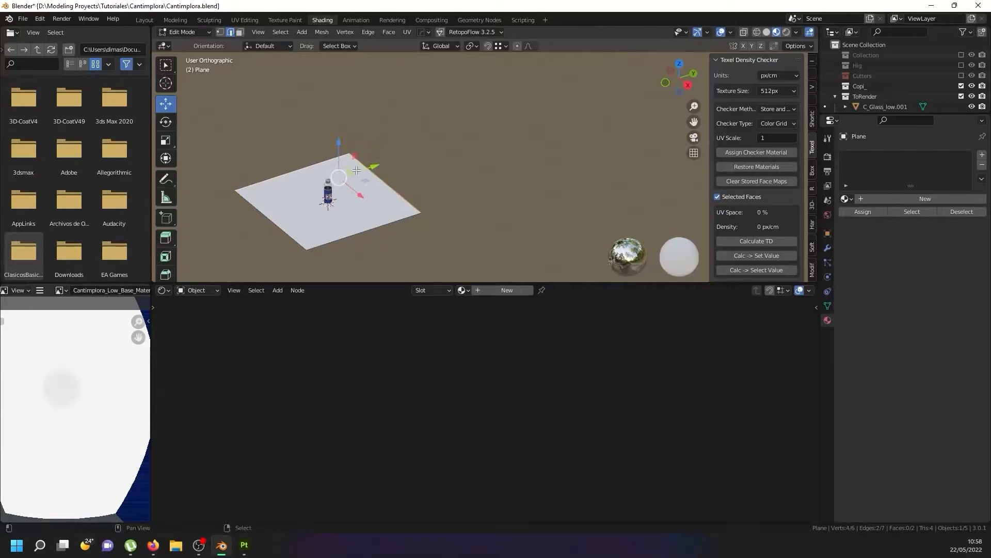
{"action": "key", "text": "e"}
{"action": "key", "text": "z"}
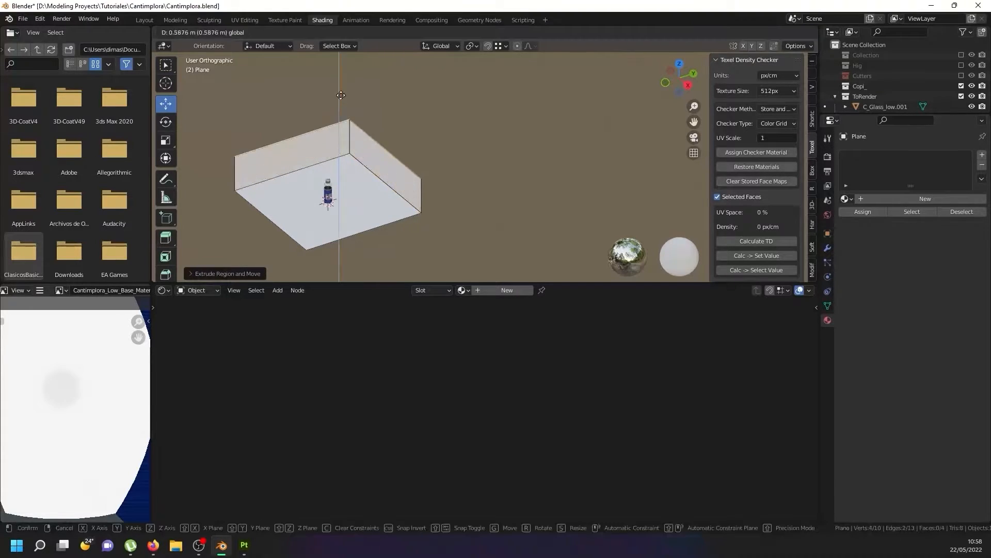
{"action": "left_click", "coordinate": [341, 60]}
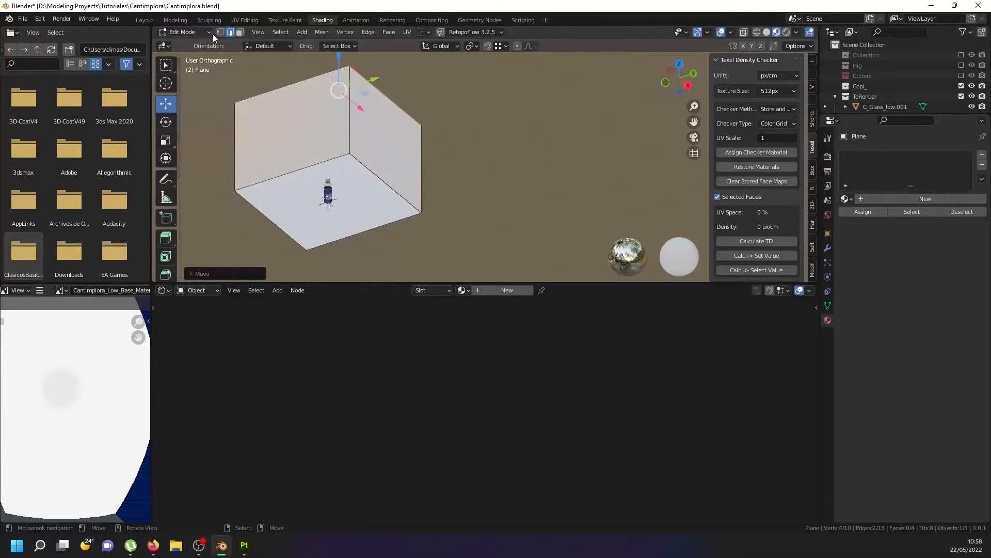
- Select the whole backdrop mesh and merge its overlapping vertices by distance
{"action": "key", "text": "a"}
{"action": "right_click", "coordinate": [303, 136]}
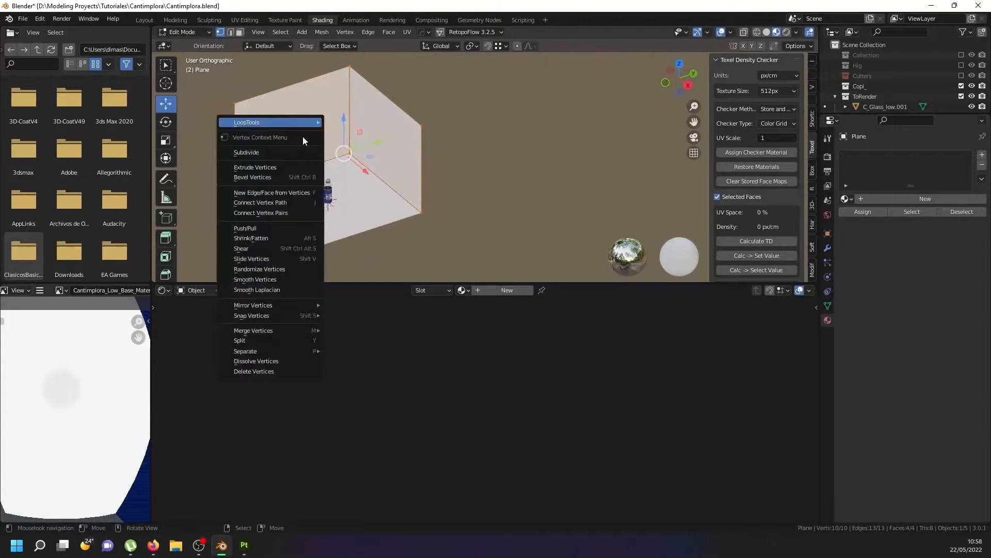
{"action": "mouse_move", "coordinate": [279, 330]}
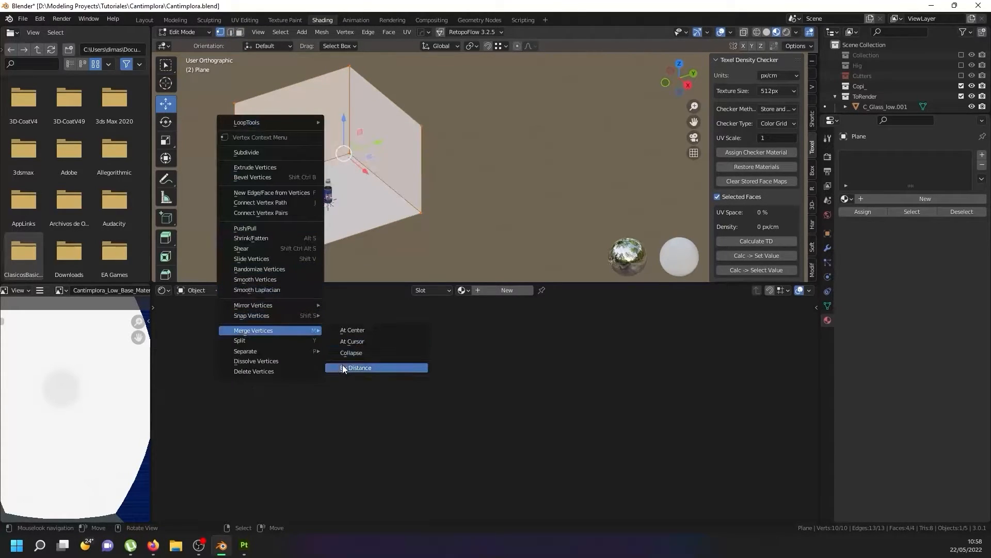
{"action": "left_click", "coordinate": [343, 367]}
- Bevel the edges where the floor meets the two walls into a wide multi-segment curve, then return to Object Mode
{"action": "right_click", "coordinate": [222, 190], "text": "shift"}
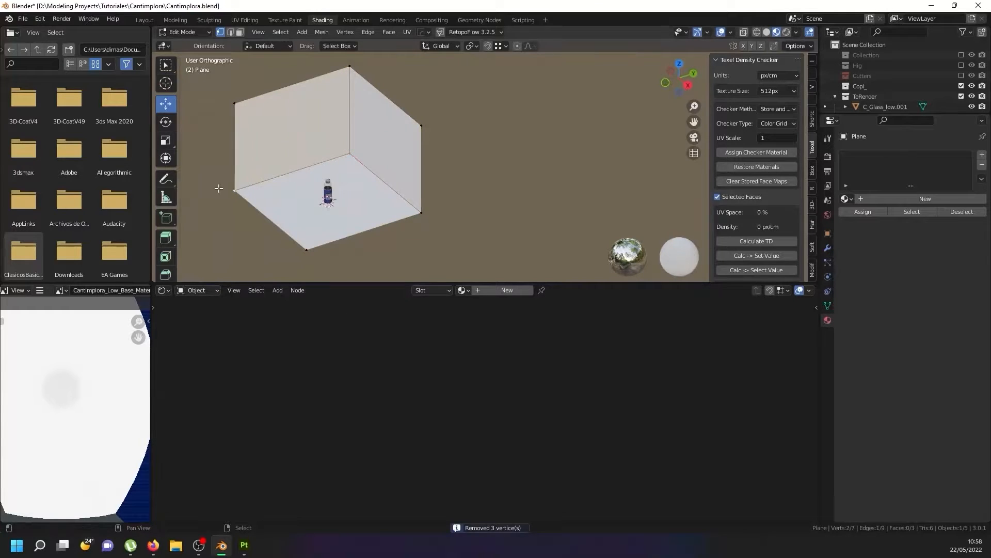
{"action": "right_click", "coordinate": [418, 217], "text": "shift"}
{"action": "key", "text": "ctrl+b"}
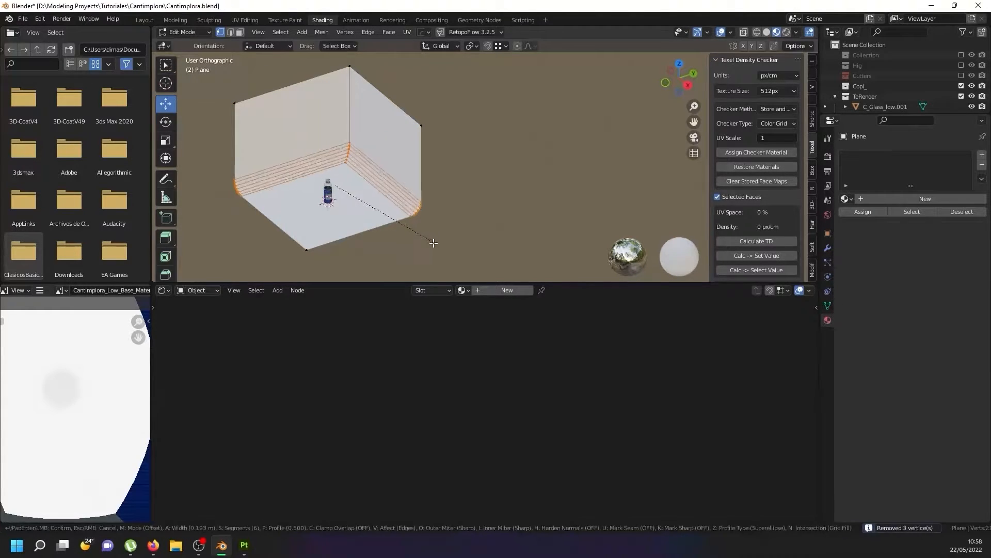
{"action": "scroll", "coordinate": [438, 252], "scroll_direction": "up", "scroll_amount": 6}
{"action": "left_click", "coordinate": [449, 270]}
{"action": "key", "text": "Tab"}
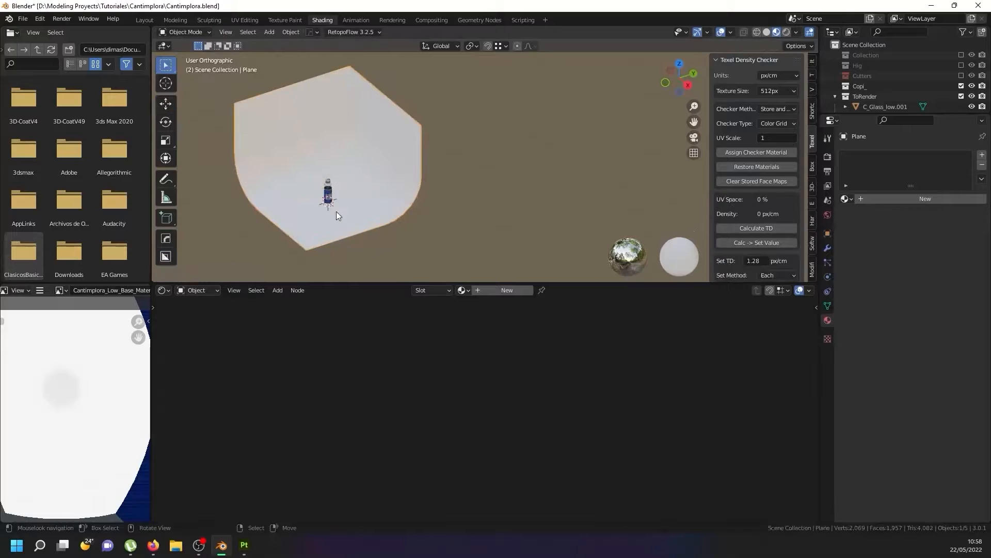
- Shade the two-walled backdrop plane smooth
{"action": "scroll", "coordinate": [317, 207], "scroll_direction": "up", "scroll_amount": 5}
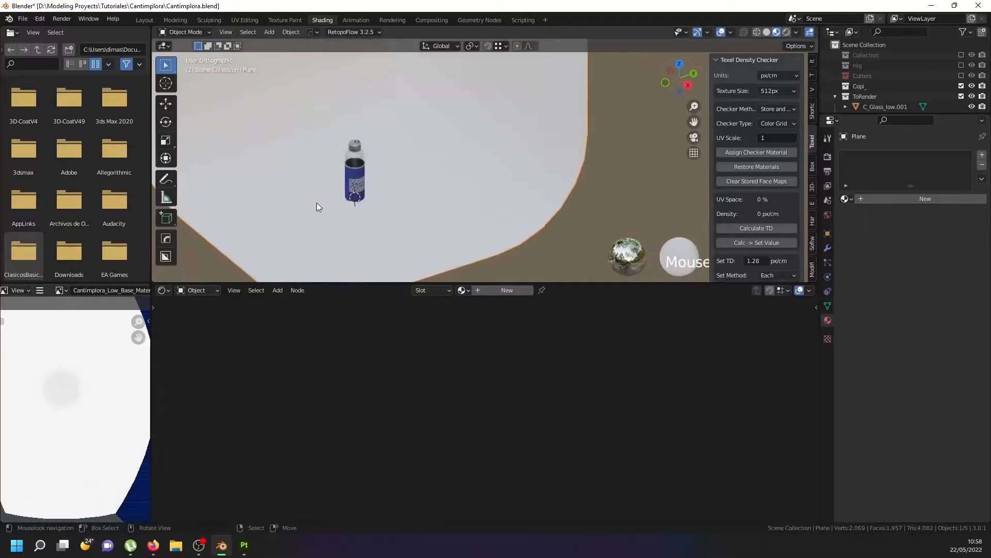
{"action": "left_click", "coordinate": [292, 32]}
{"action": "scroll", "coordinate": [441, 184], "scroll_direction": "down", "scroll_amount": 2}
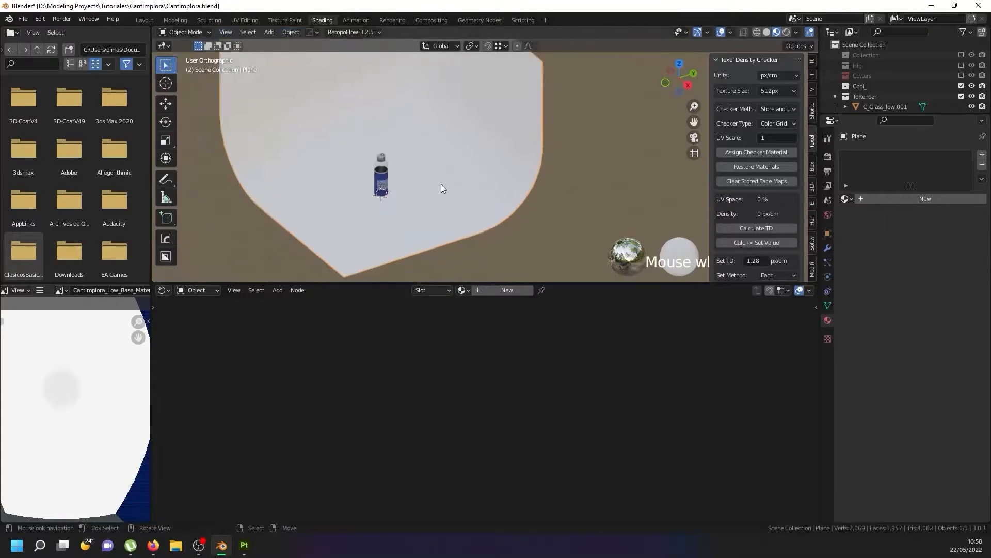
{"action": "scroll", "coordinate": [418, 165], "scroll_direction": "down", "scroll_amount": 2}
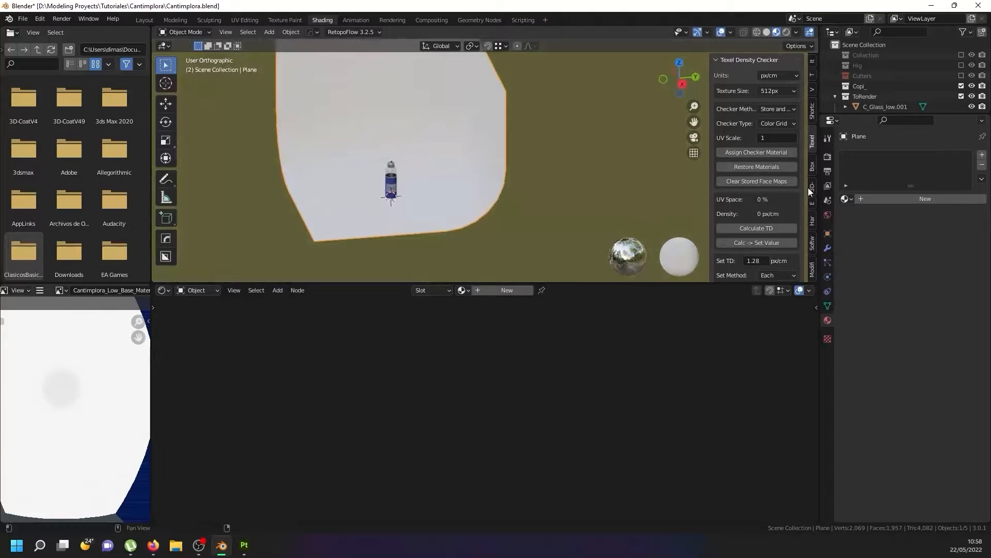
- Set the render engine to Cycles
{"action": "left_click", "coordinate": [828, 156]}
{"action": "left_click", "coordinate": [956, 155]}
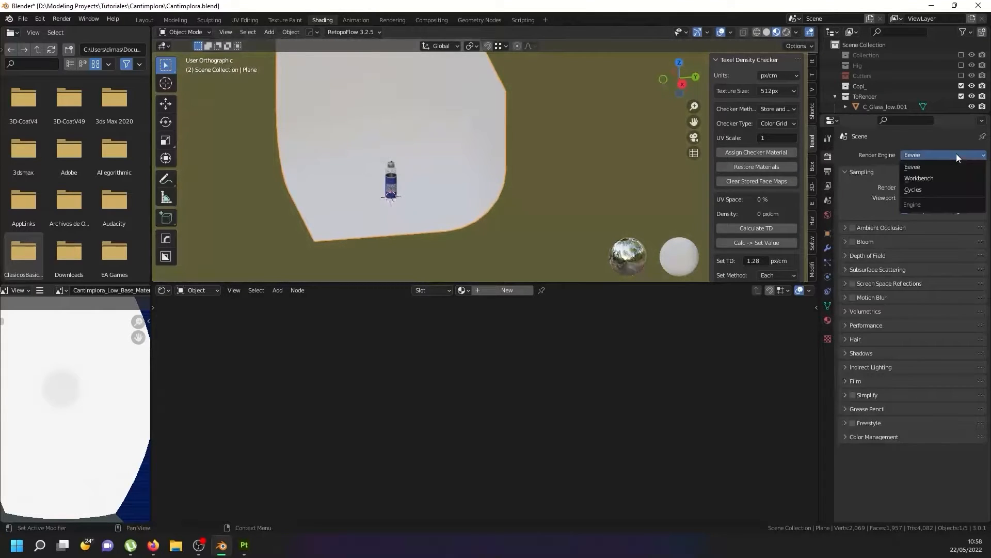
{"action": "left_click", "coordinate": [941, 189]}
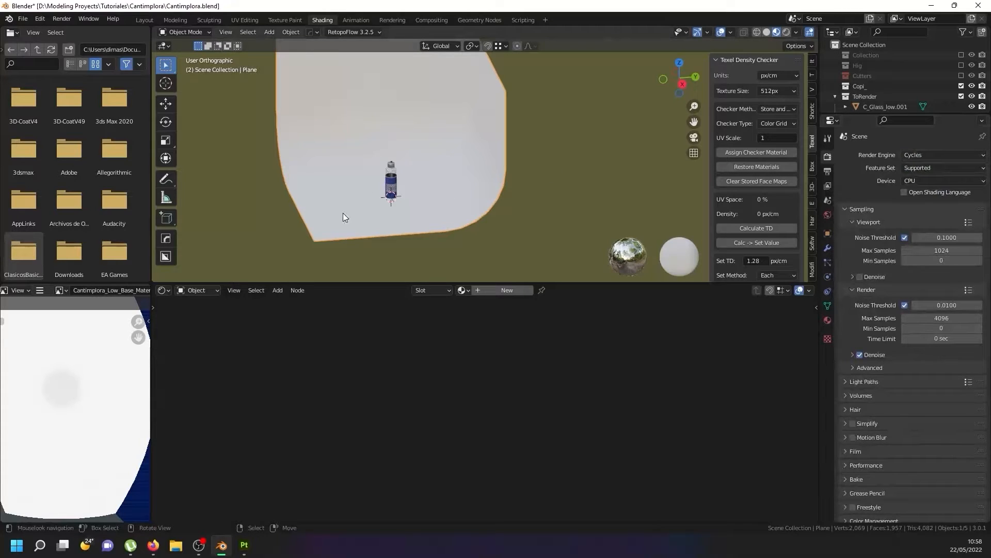
- Add a second mesh plane at the bottle's base and scale it down to about half size in Edit Mode
{"action": "scroll", "coordinate": [371, 178], "scroll_direction": "up", "scroll_amount": 8}
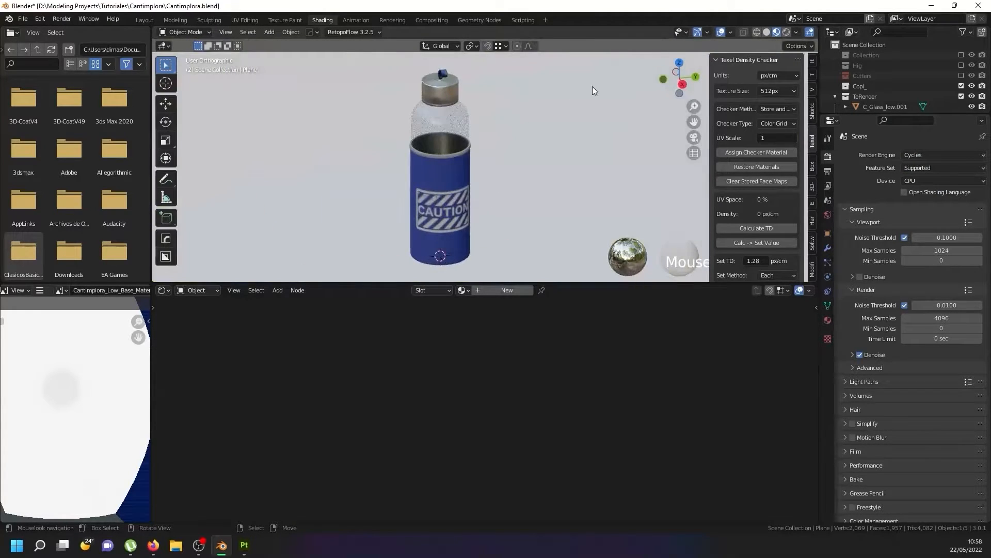
{"action": "middle_click_drag", "start_coordinate": [491, 197], "coordinate": [463, 191]}
{"action": "scroll", "coordinate": [478, 171], "scroll_direction": "down", "scroll_amount": 5}
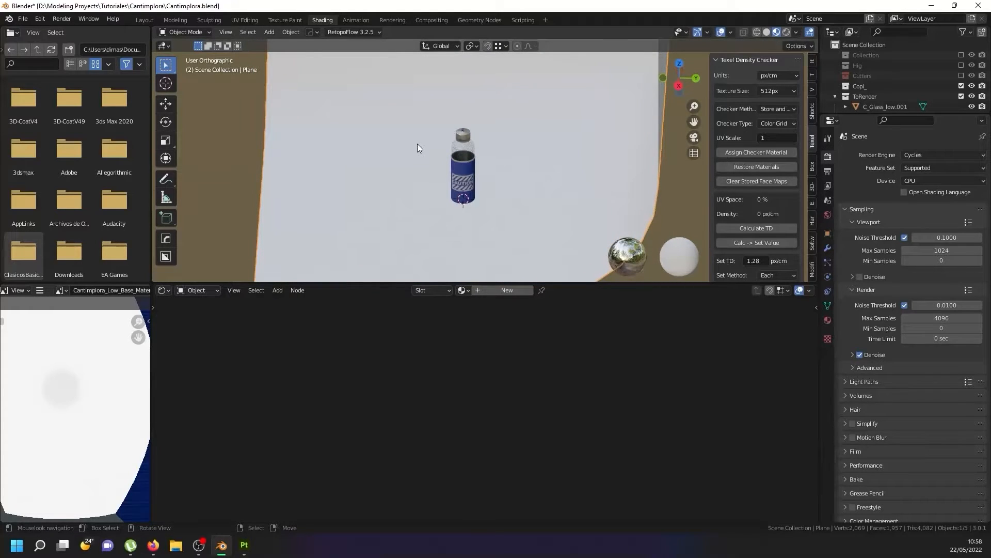
{"action": "key", "text": "shift+a"}
{"action": "mouse_move", "coordinate": [426, 134]}
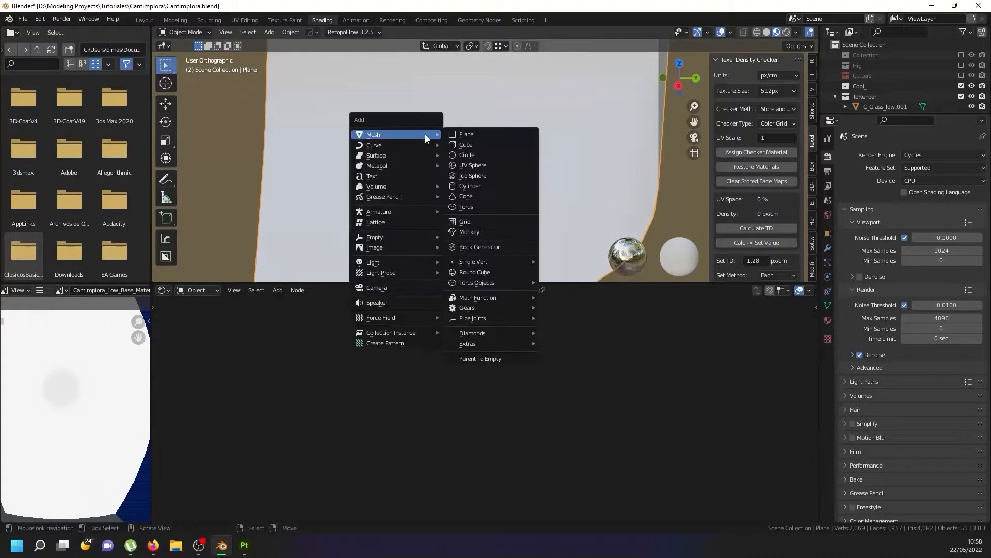
{"action": "left_click", "coordinate": [472, 137]}
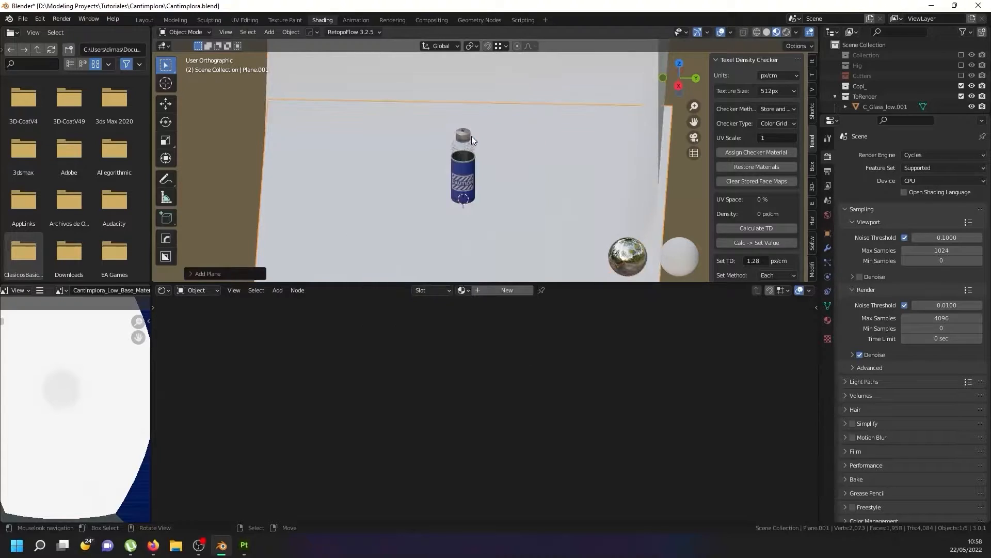
{"action": "scroll", "coordinate": [474, 139], "scroll_direction": "down", "scroll_amount": 7}
{"action": "key", "text": "Tab"}
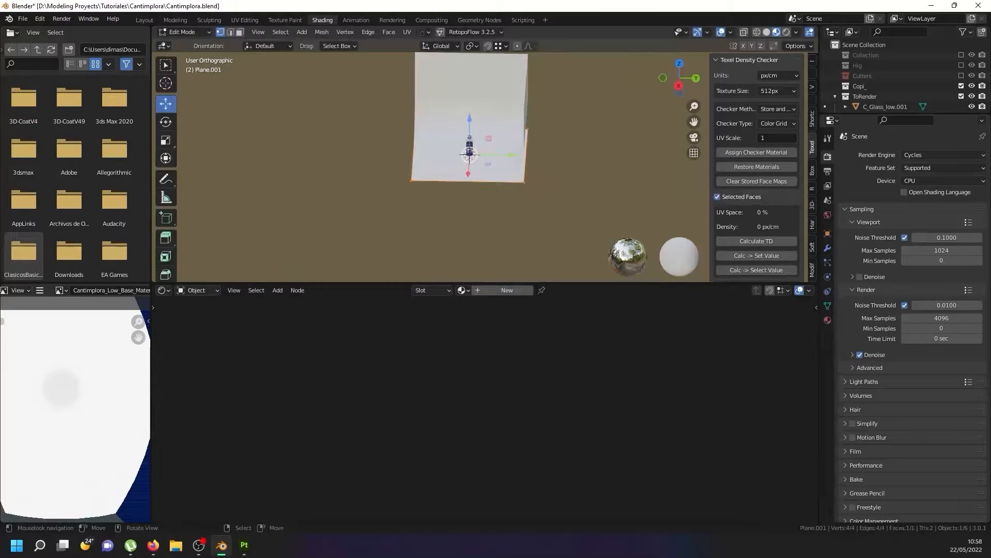
{"action": "key", "text": "s"}
{"action": "left_click", "coordinate": [525, 162]}
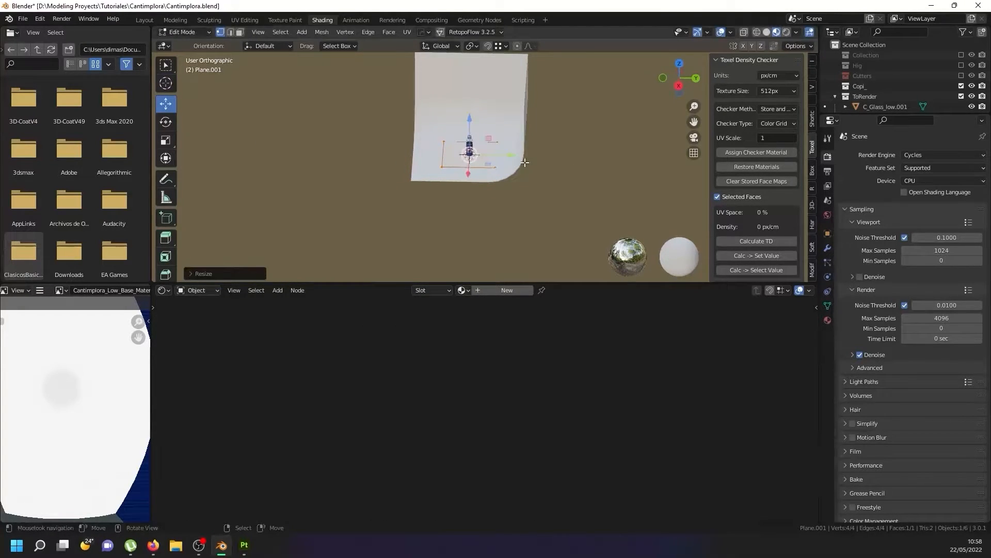
- Rotate the small plane 90 degrees in the right orthographic view so it stands upright
{"action": "key", "text": "KP_3"}
{"action": "type", "text": "r"}
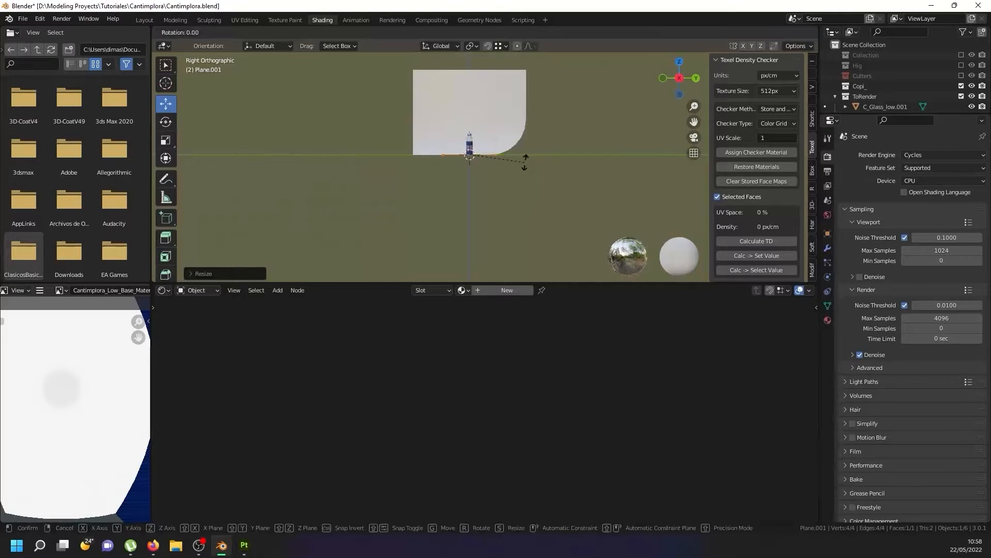
{"action": "type", "text": "90"}
{"action": "key", "text": "Return"}
- Move the upright plane outside the backdrop's open side above floor level and tilt it slightly to face the bottle
{"action": "key", "text": "g"}
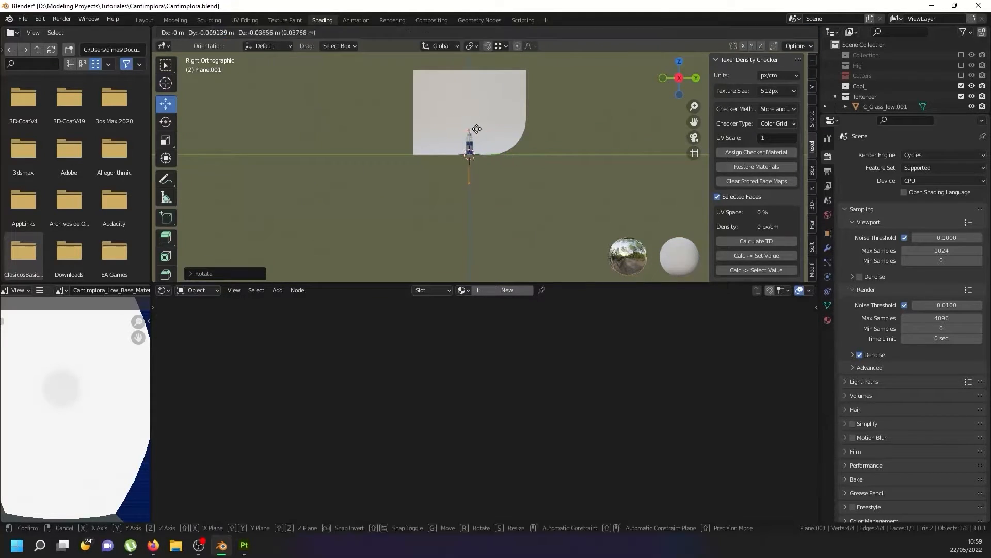
{"action": "left_click", "coordinate": [432, 71]}
{"action": "key", "text": "r"}
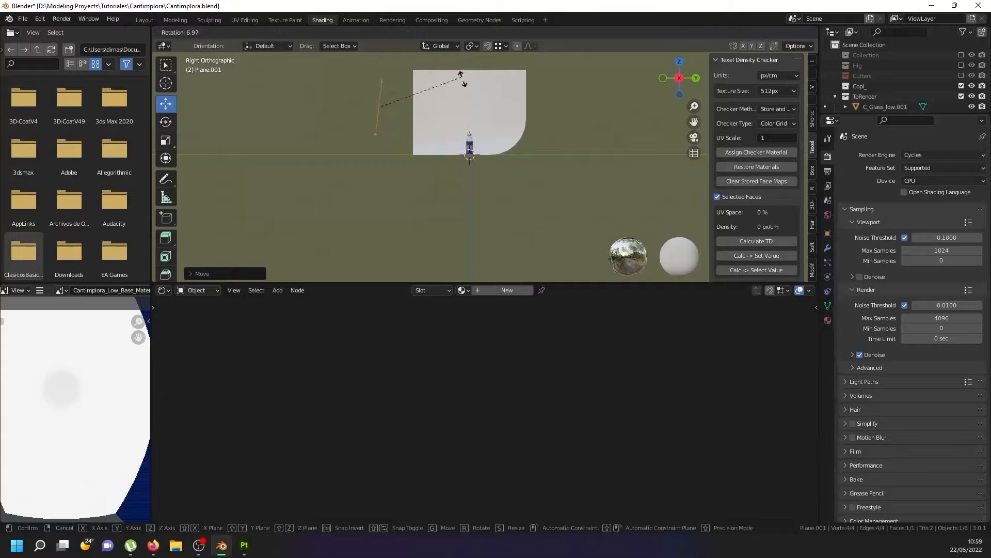
{"action": "left_click", "coordinate": [460, 103]}
{"action": "scroll", "coordinate": [440, 116], "scroll_direction": "up", "scroll_amount": 3}
{"action": "middle_click_drag", "start_coordinate": [439, 116], "coordinate": [447, 223]}
{"action": "left_click_drag", "start_coordinate": [255, 134], "coordinate": [255, 122]}
- Switch the viewport to rendered shading and give the small plane a new material named Emission_01
{"action": "left_click", "coordinate": [786, 33]}
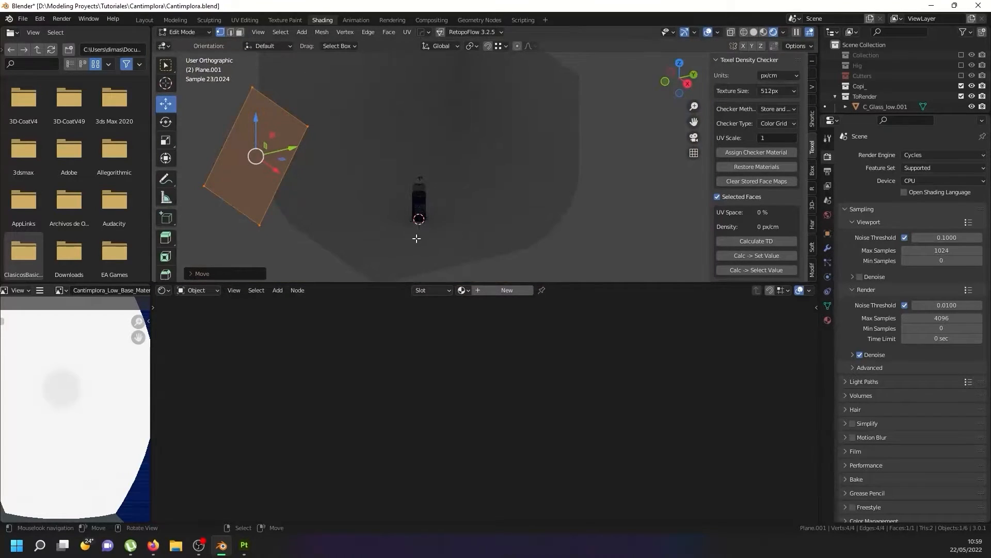
{"action": "left_click", "coordinate": [828, 320]}
{"action": "left_click", "coordinate": [880, 209]}
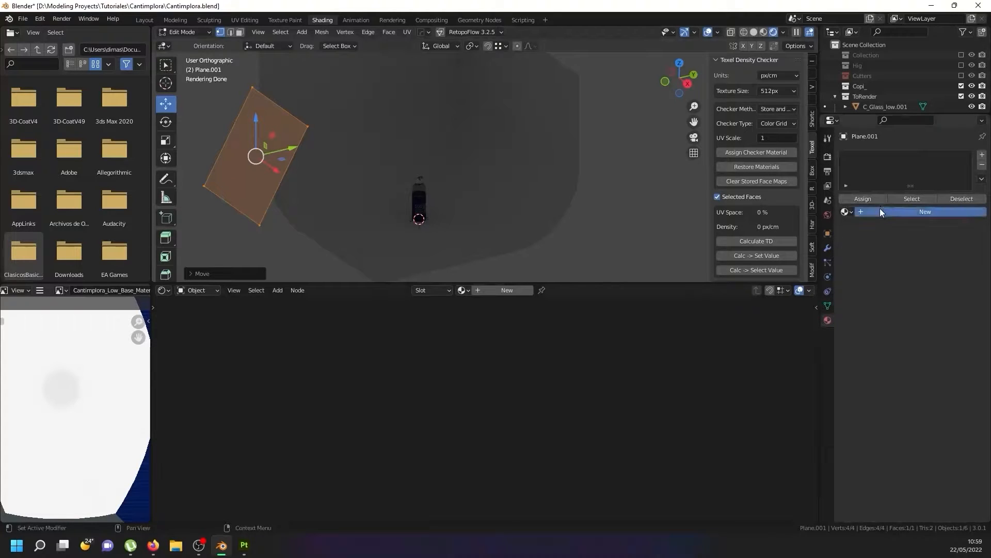
{"action": "double_click", "coordinate": [868, 157]}
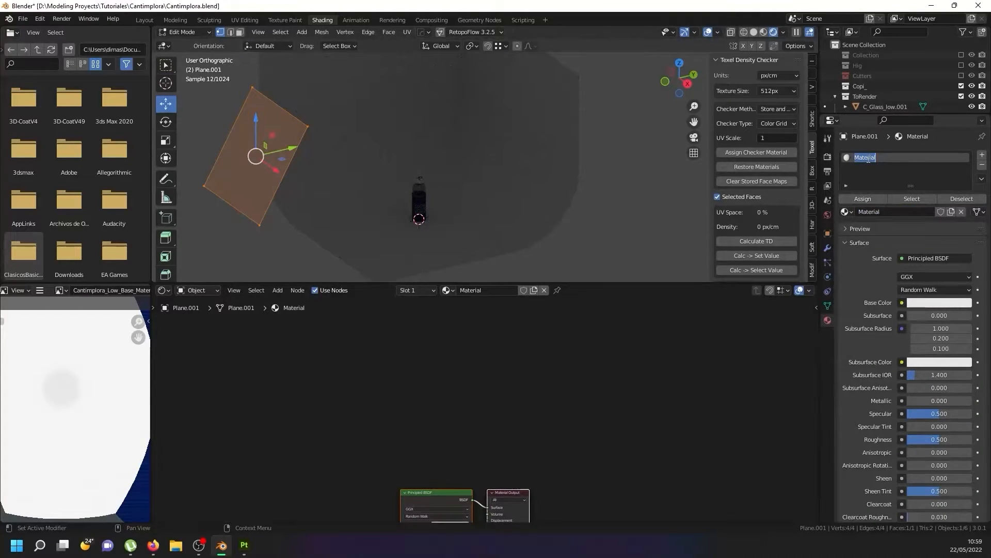
{"action": "type", "text": "Emission_01"}
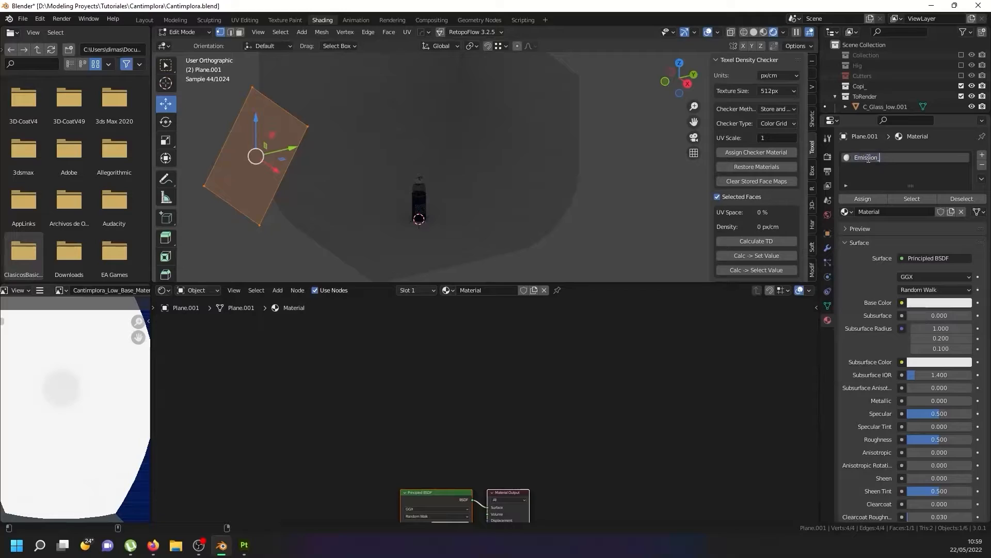
{"action": "key", "text": "Return"}
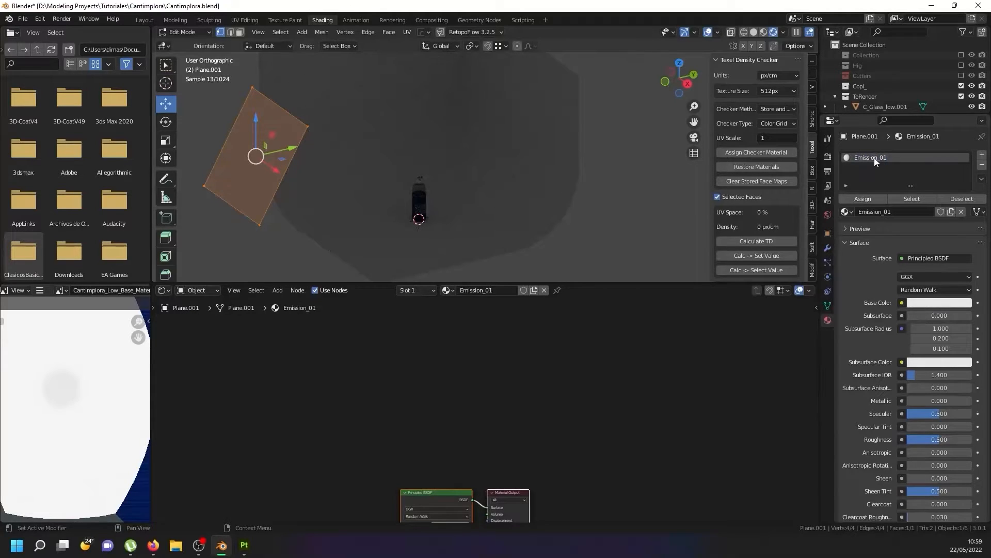
- Change the Emission_01 material's surface shader to Emission and check its light on the bottle
{"action": "left_click", "coordinate": [902, 257]}
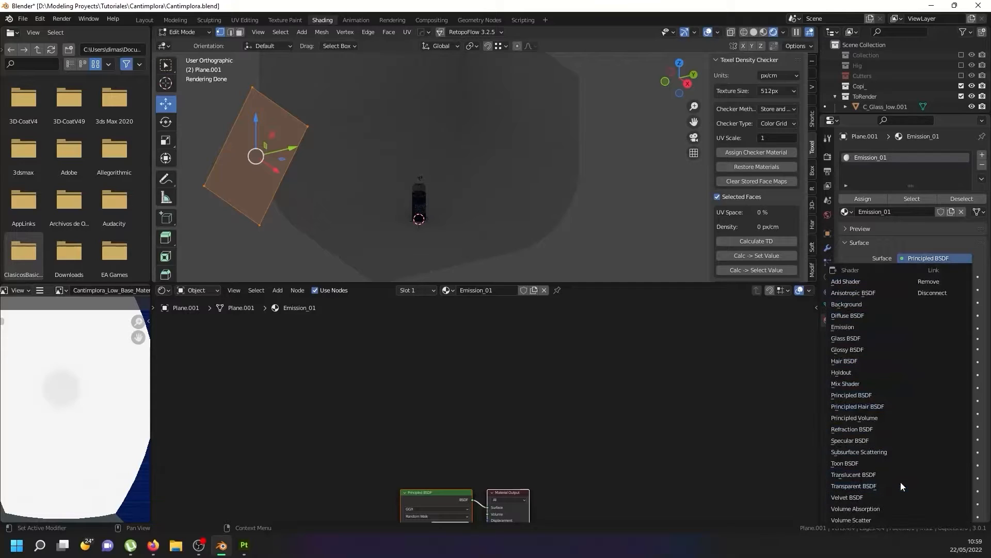
{"action": "left_click", "coordinate": [876, 326]}
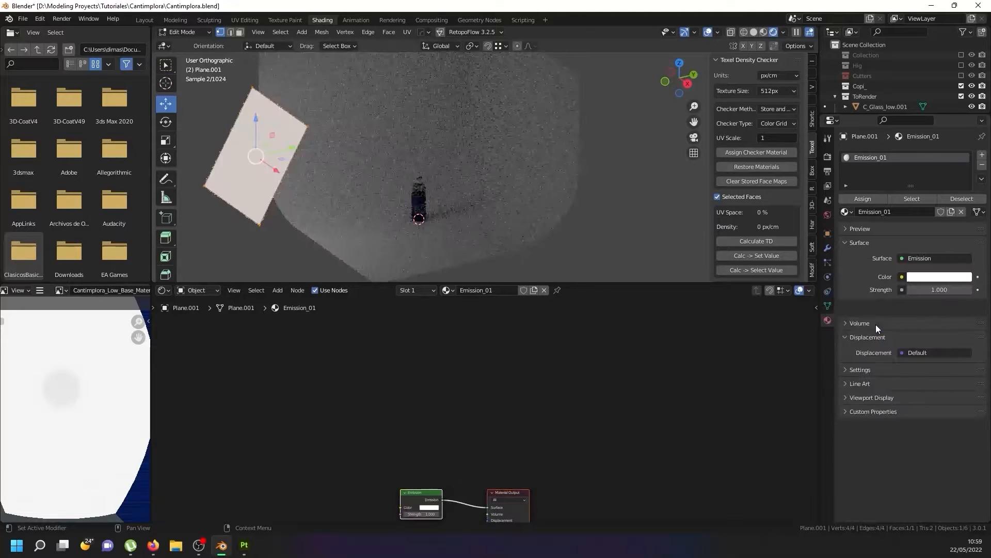
{"action": "key", "text": "shift+grave"}
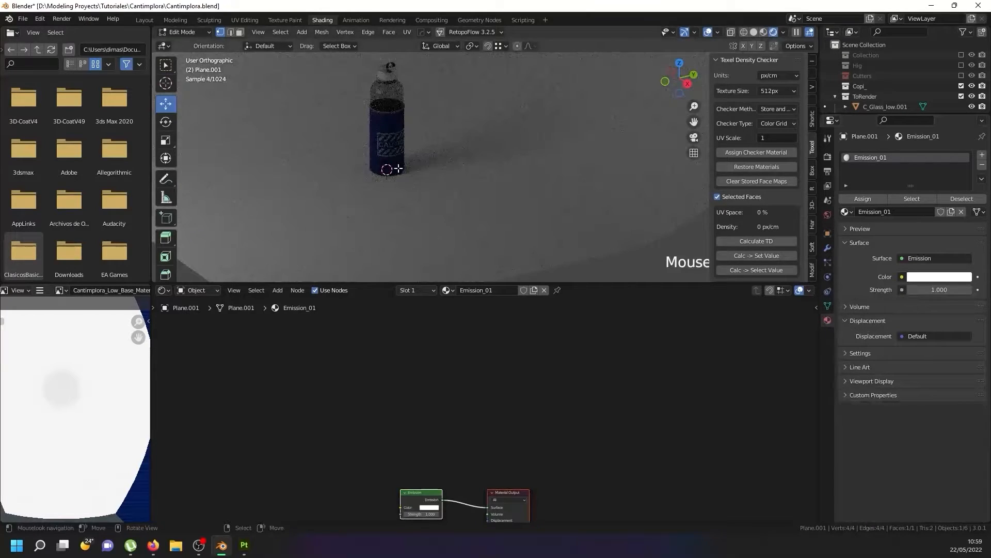
{"action": "key", "text": "Home"}
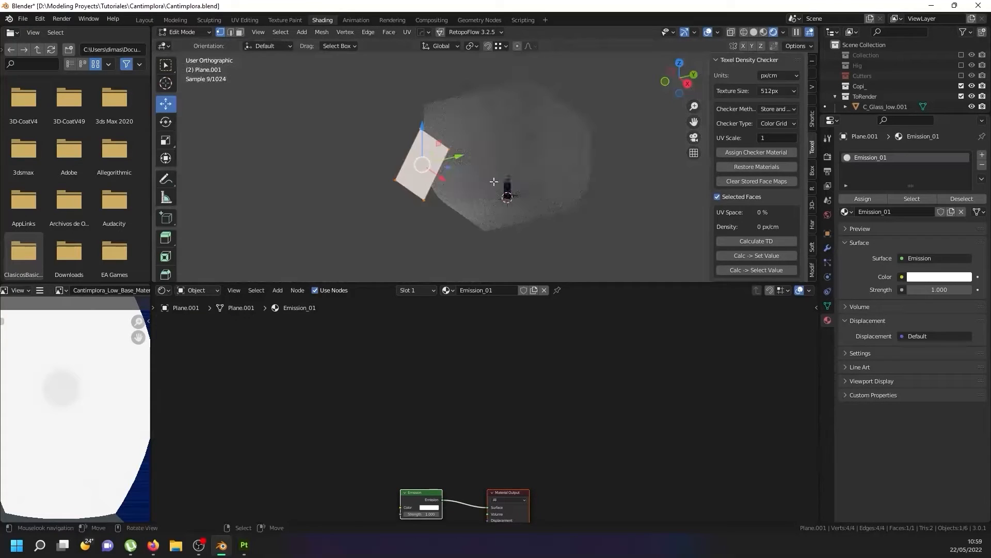
- Set the Emission_01 material's emission strength to 20
{"action": "scroll", "coordinate": [512, 187], "scroll_direction": "up", "scroll_amount": 3}
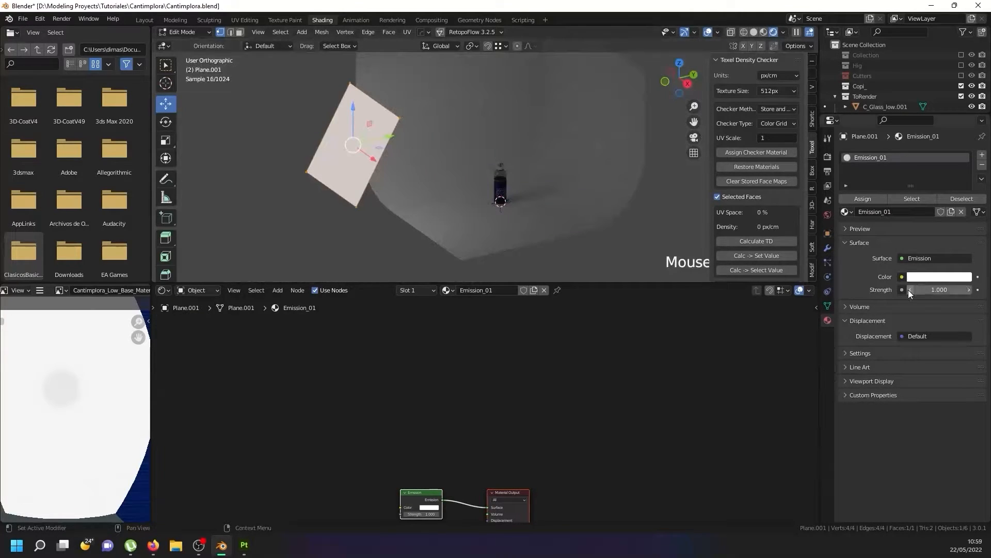
{"action": "mouse_move", "coordinate": [924, 289]}
{"action": "left_mouse_down"}
{"action": "mouse_move", "coordinate": [956, 290]}
{"action": "mouse_move", "coordinate": [924, 289]}
{"action": "left_mouse_up"}
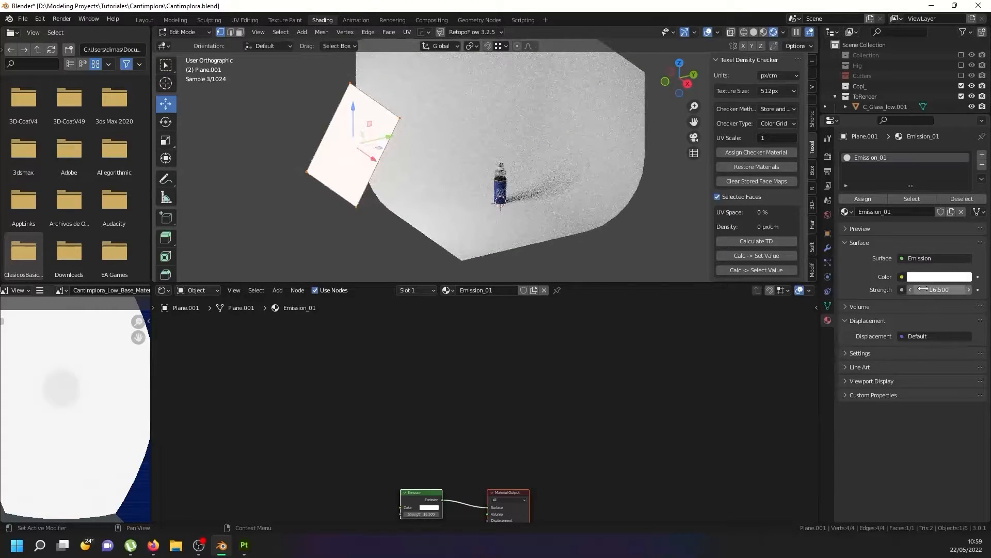
{"action": "left_click", "coordinate": [939, 290]}
{"action": "type", "text": "20"}
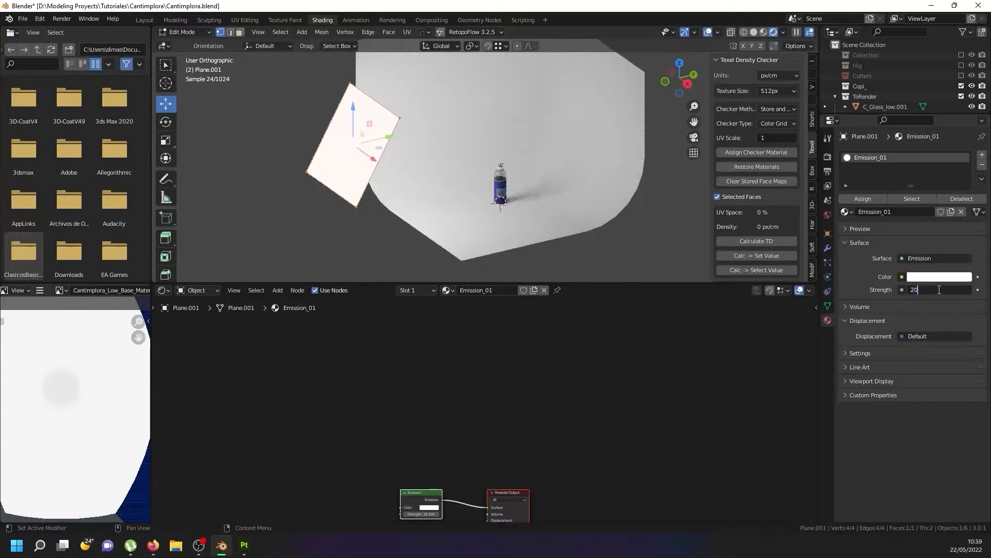
{"action": "key", "text": "Return"}
{"action": "middle_click_drag", "start_coordinate": [530, 188], "coordinate": [443, 157], "text": "shift"}
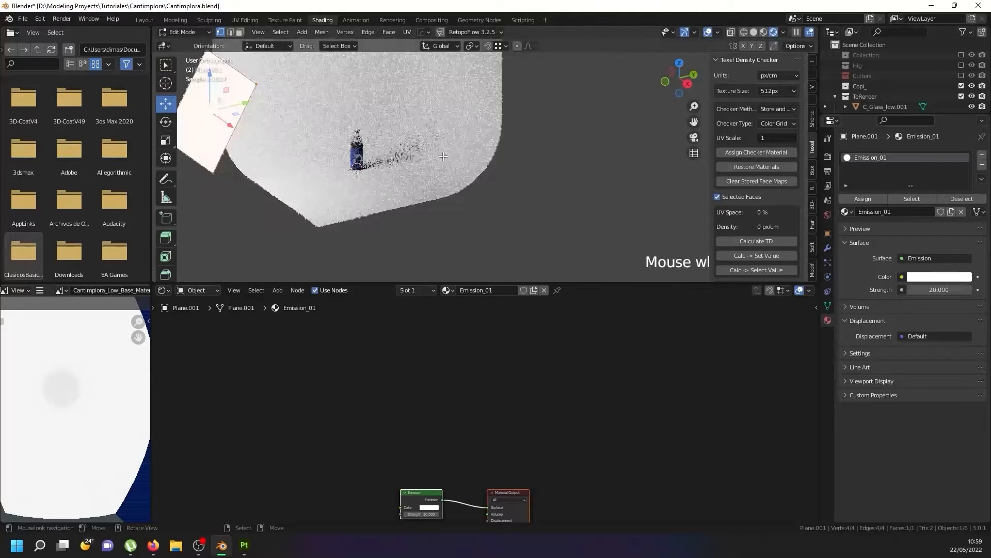
- Return to Object Mode, add a camera to the scene and look through it
{"action": "key", "text": "shift+a"}
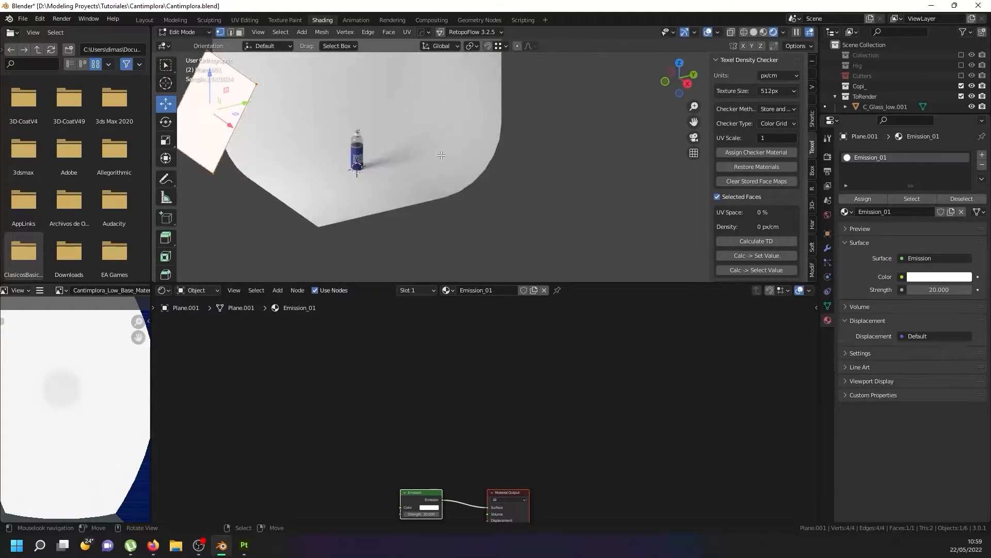
{"action": "key", "text": "Tab"}
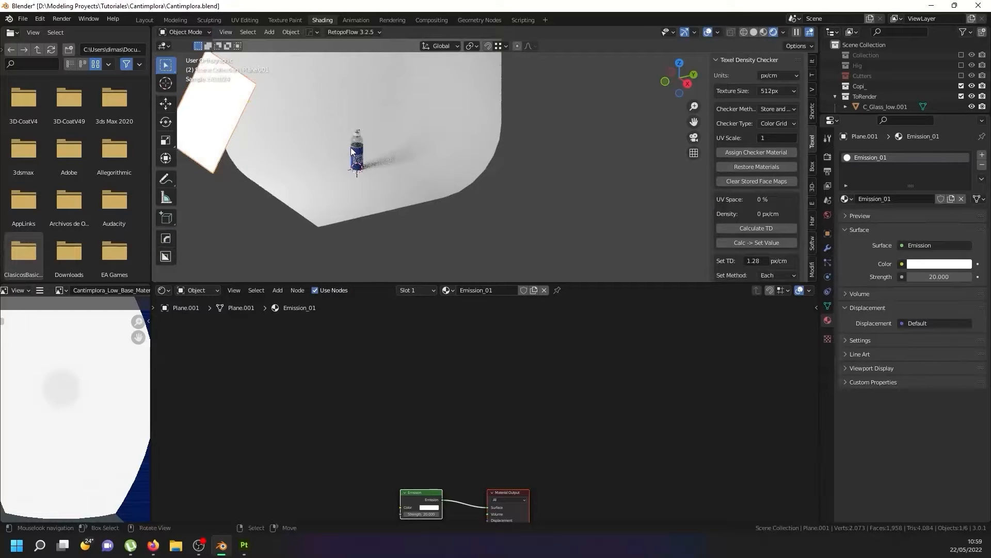
{"action": "key", "text": "shift+a"}
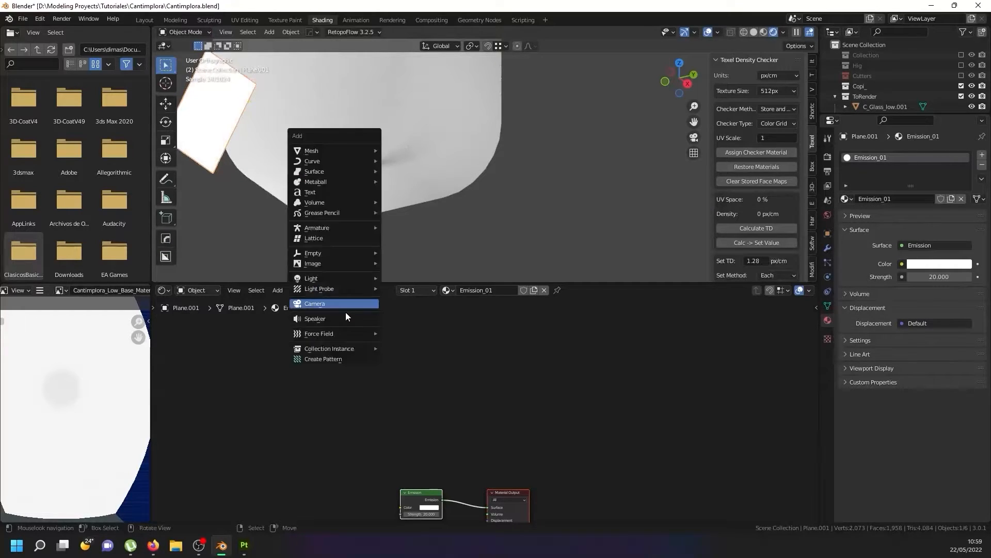
{"action": "left_click", "coordinate": [346, 300]}
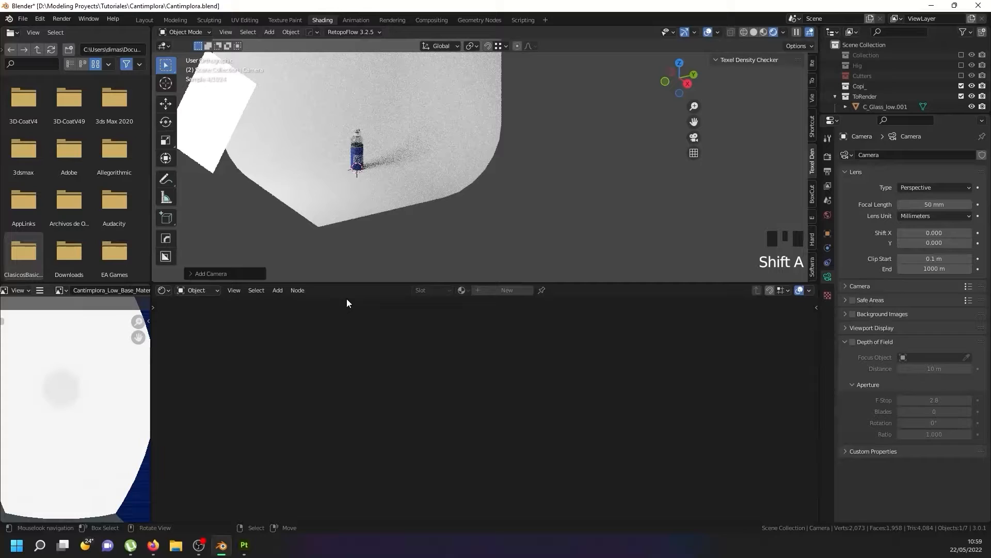
{"action": "key", "text": "KP_0"}
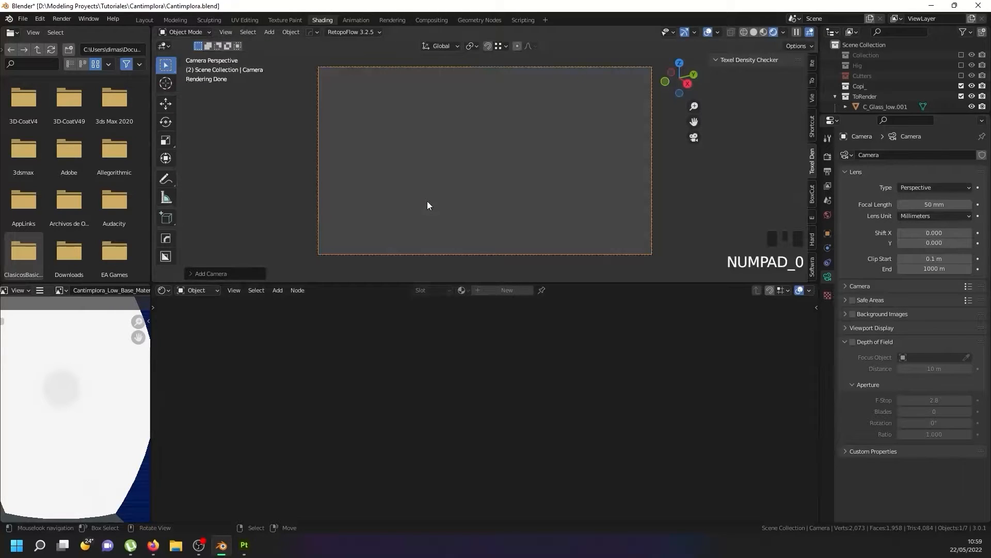
- Pull the camera back along its local Z axis and shift it so the whole bottle is inside the frame
{"action": "key", "text": "g"}
{"action": "key", "text": "z"}
{"action": "key", "text": "z"}
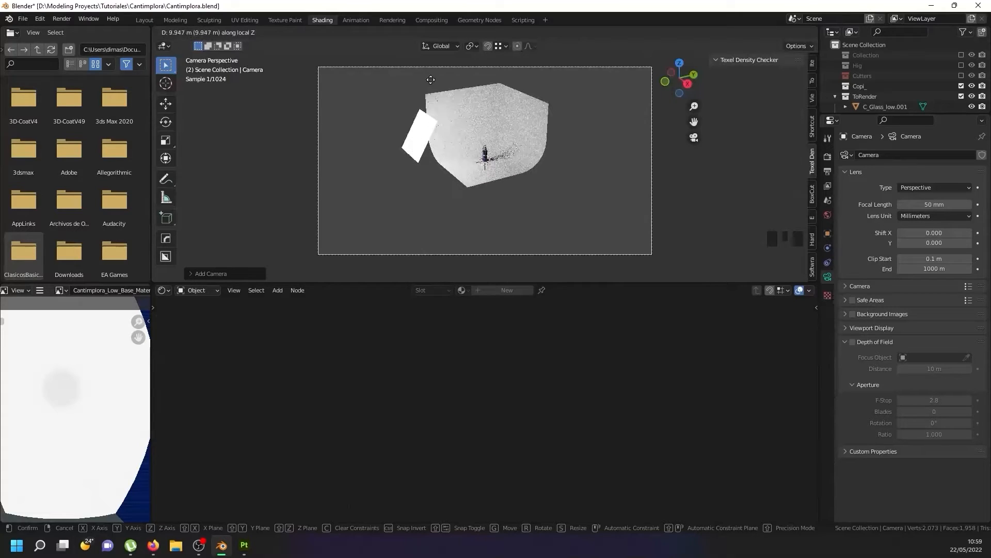
{"action": "left_click", "coordinate": [416, 253]}
{"action": "key", "text": "g"}
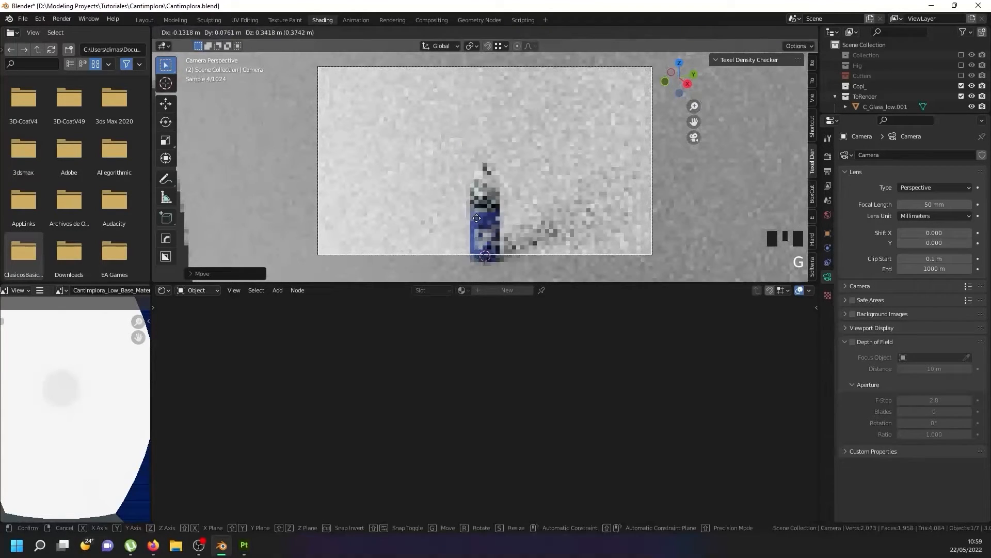
{"action": "left_click", "coordinate": [497, 237]}
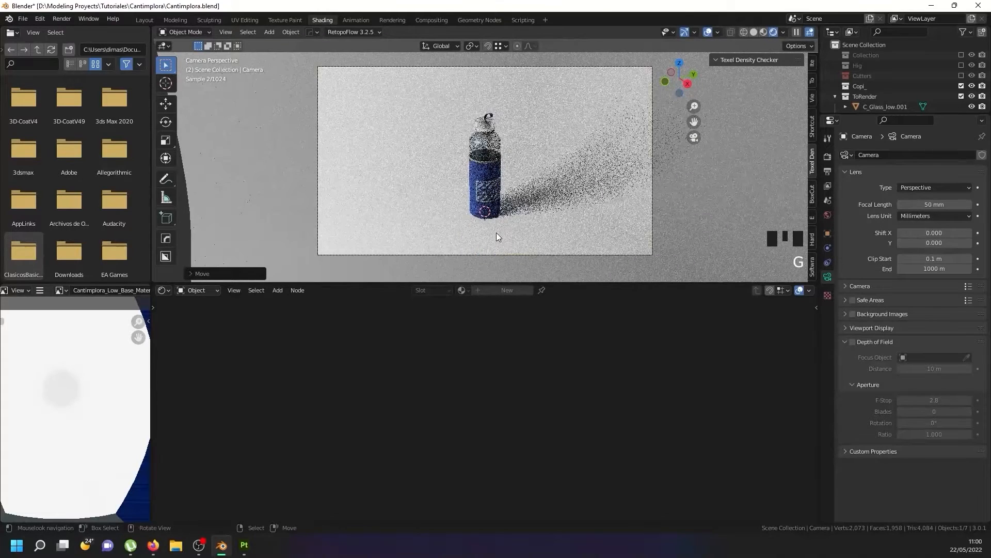
- Move the camera about 0.56 m closer along its local Z axis and shift it slightly to refine the bottle's framing
{"action": "key", "text": "g"}
{"action": "key", "text": "z"}
{"action": "key", "text": "z"}
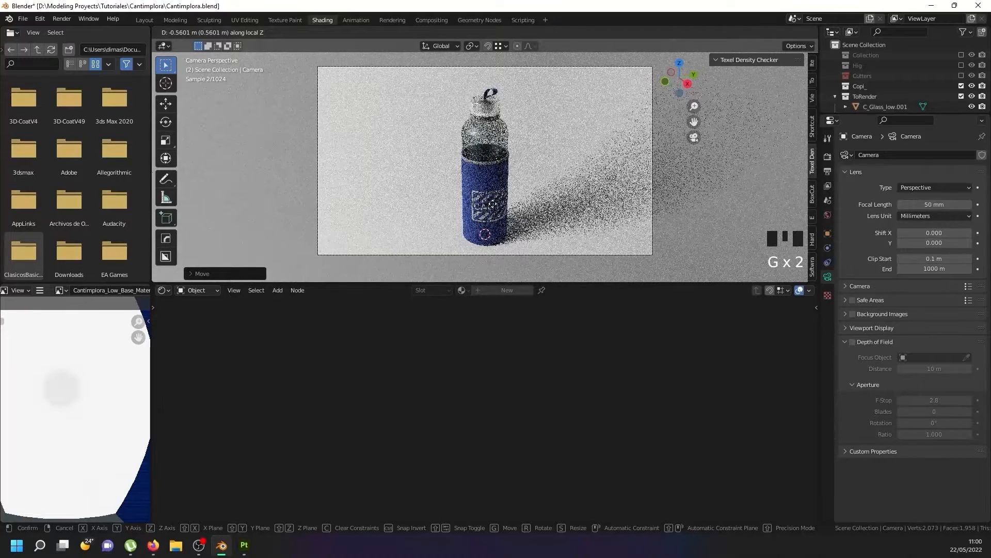
{"action": "left_click", "coordinate": [494, 156]}
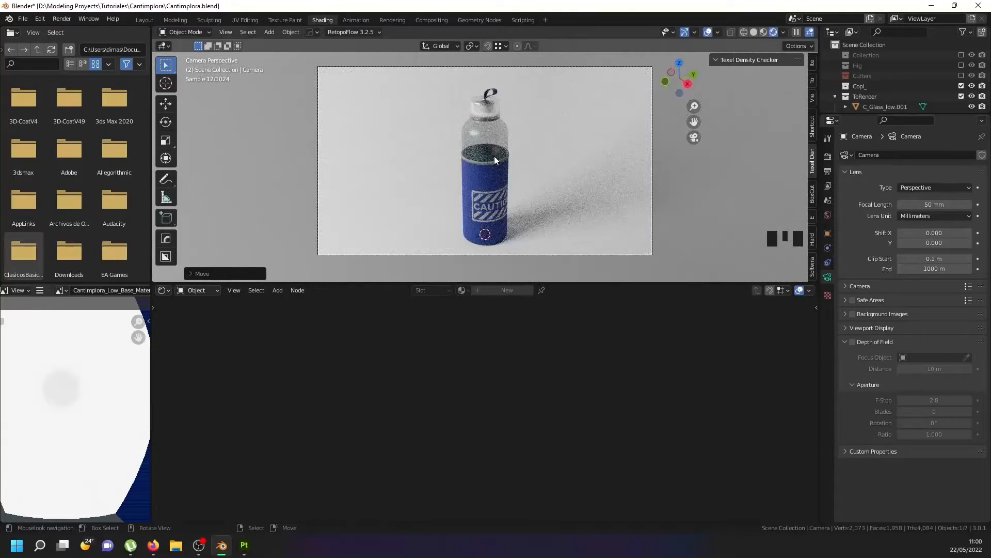
{"action": "key", "text": "g"}
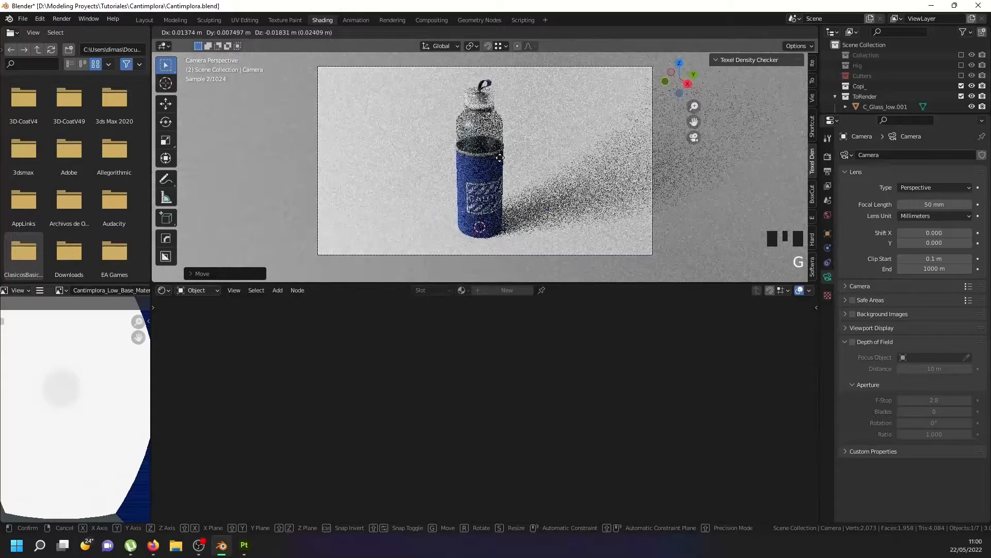
{"action": "left_click", "coordinate": [500, 158]}
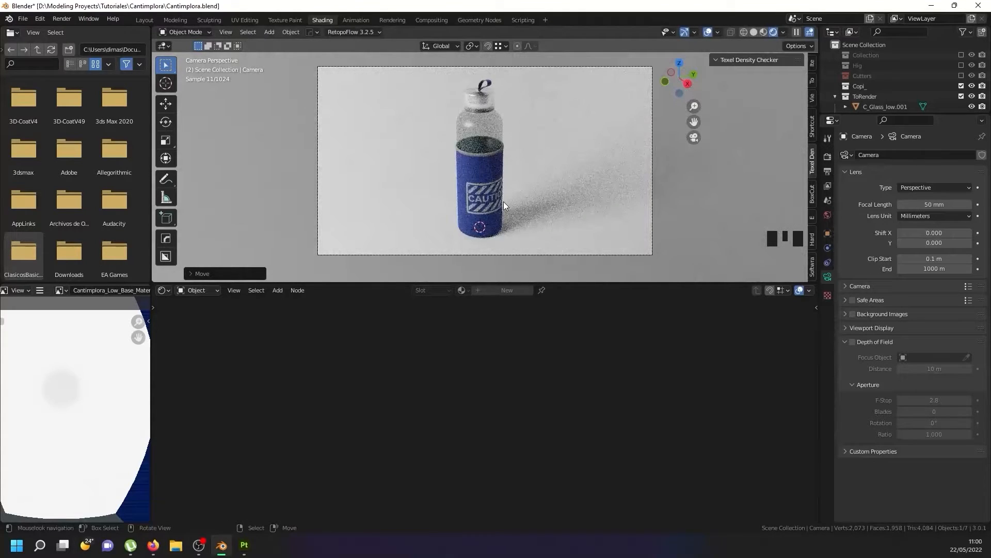
- Try to parent the emissive plane to the bottle's glass body, and undo the parenting
{"action": "scroll", "coordinate": [504, 202], "scroll_direction": "down", "scroll_amount": 5}
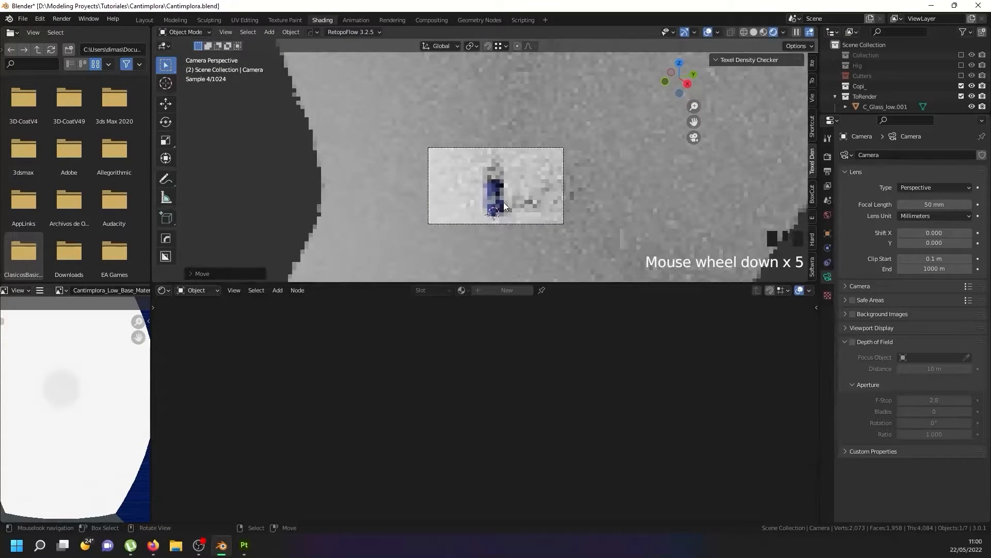
{"action": "key", "text": "KP_7"}
{"action": "scroll", "coordinate": [465, 202], "scroll_direction": "down", "scroll_amount": 6}
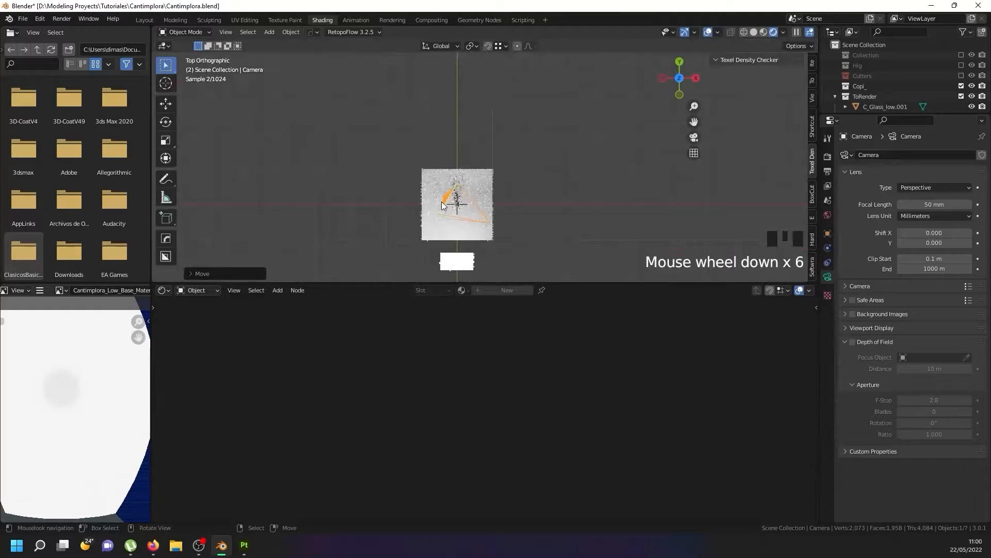
{"action": "scroll", "coordinate": [450, 238], "scroll_direction": "up", "scroll_amount": 2}
{"action": "left_click", "coordinate": [462, 266]}
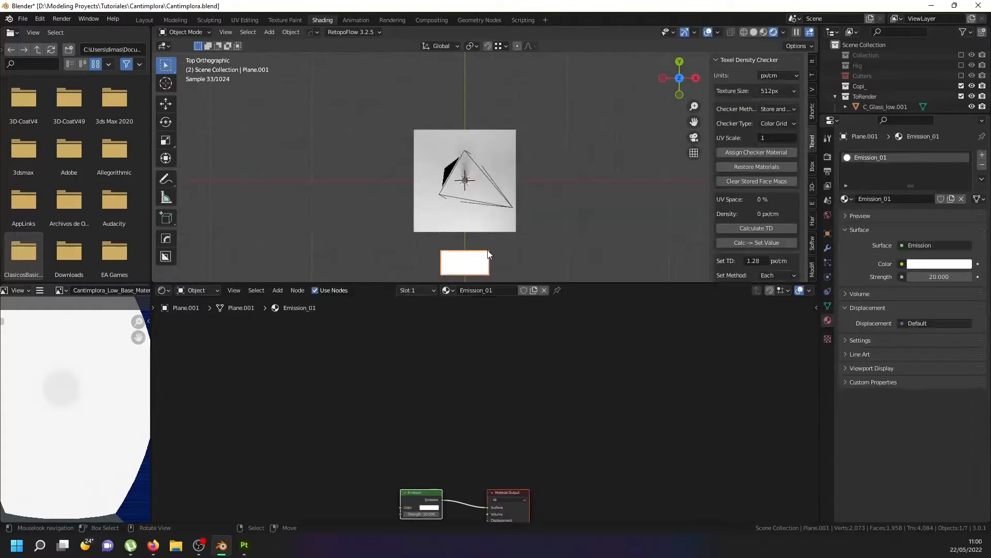
{"action": "middle_click_drag", "start_coordinate": [490, 255], "coordinate": [458, 235]}
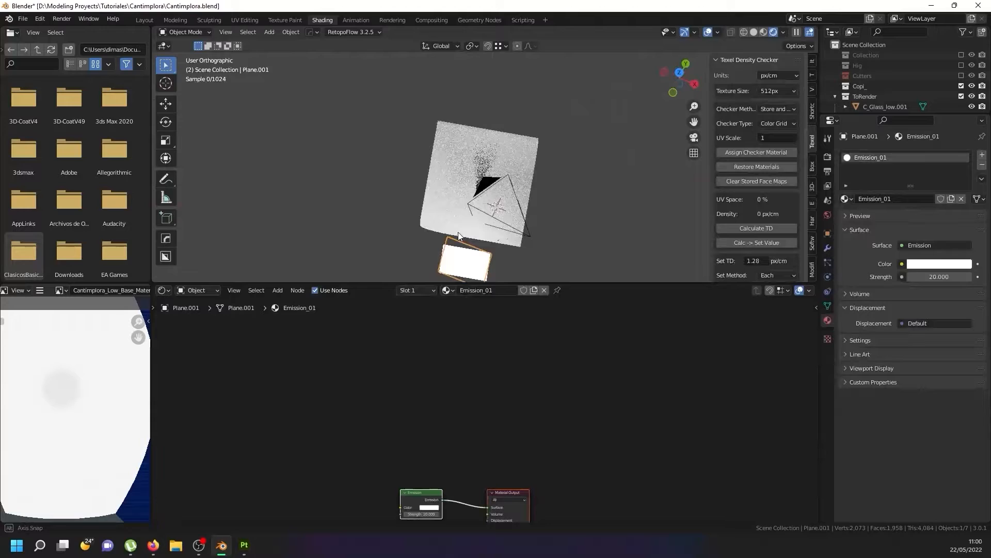
{"action": "scroll", "coordinate": [513, 235], "scroll_direction": "up", "scroll_amount": 4}
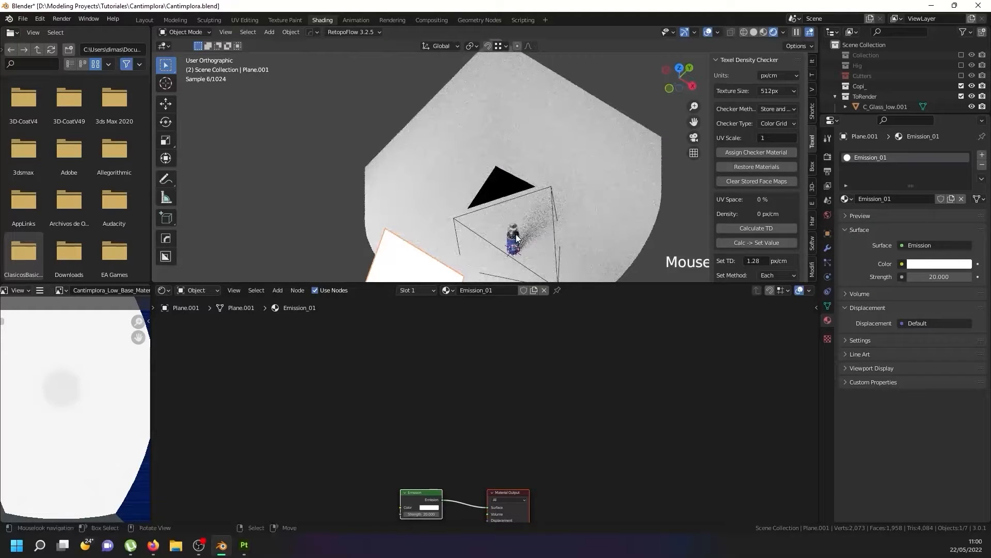
{"action": "left_click", "coordinate": [517, 238]}
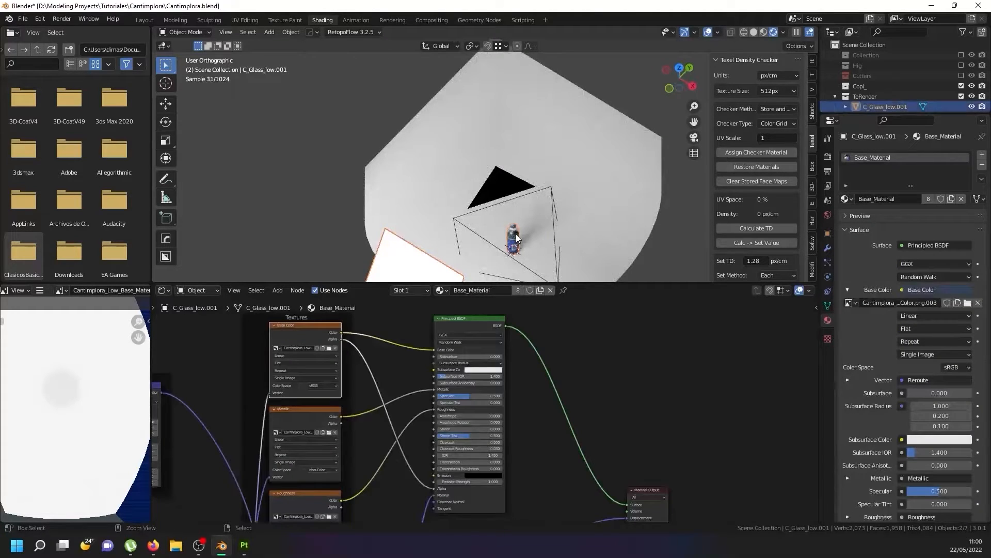
{"action": "key", "text": "ctrl+p"}
{"action": "left_click", "coordinate": [518, 235]}
{"action": "scroll", "coordinate": [513, 235], "scroll_direction": "down", "scroll_amount": 1}
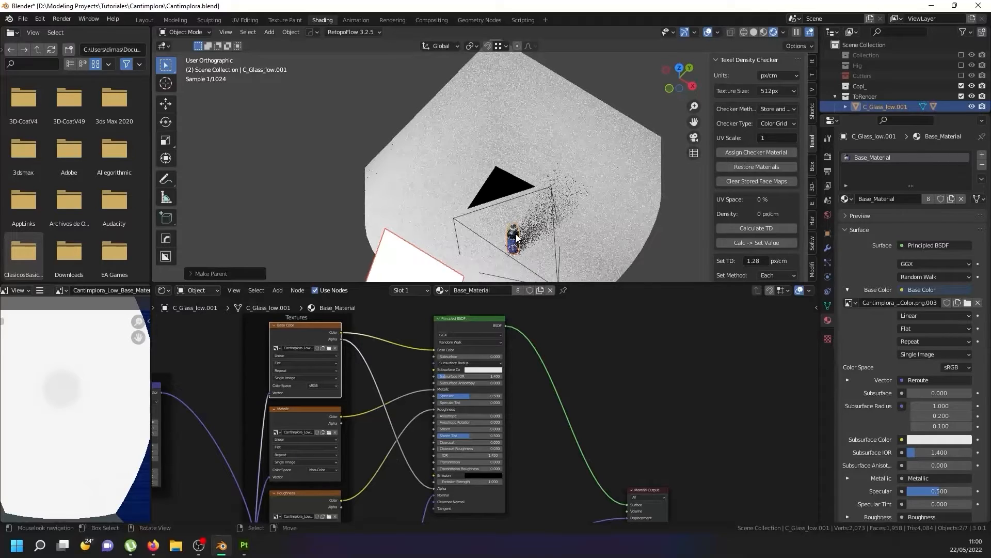
{"action": "middle_click_drag", "start_coordinate": [513, 235], "coordinate": [452, 190]}
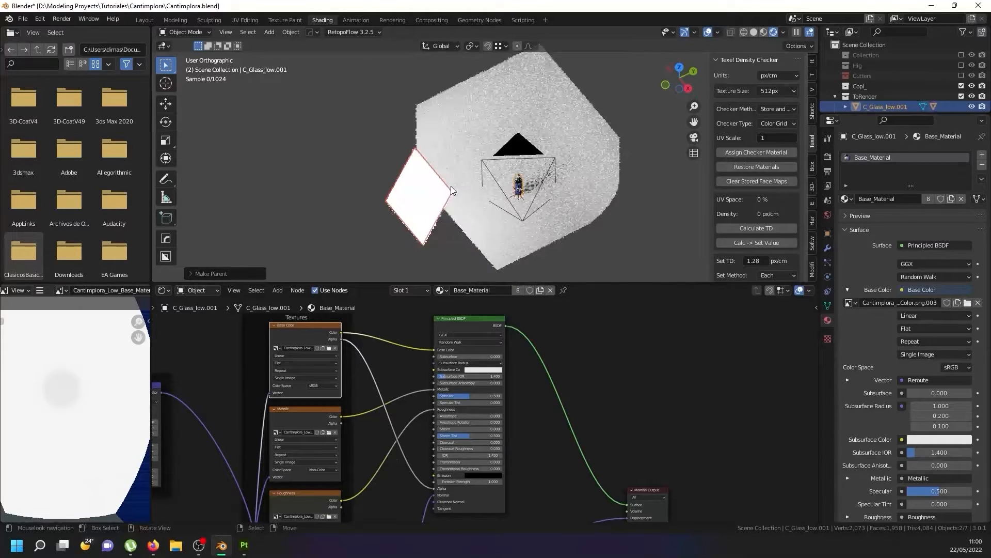
{"action": "key", "text": "ctrl+z"}
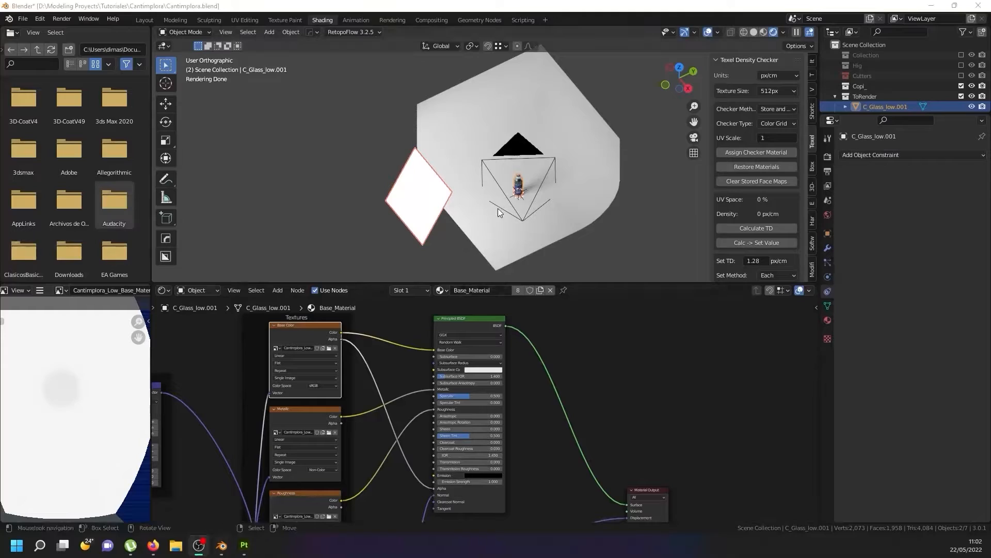
- Add a Track To constraint to the bottle's glass body, sample a target on the bottle, and select the emissive plane
{"action": "left_click", "coordinate": [829, 293]}
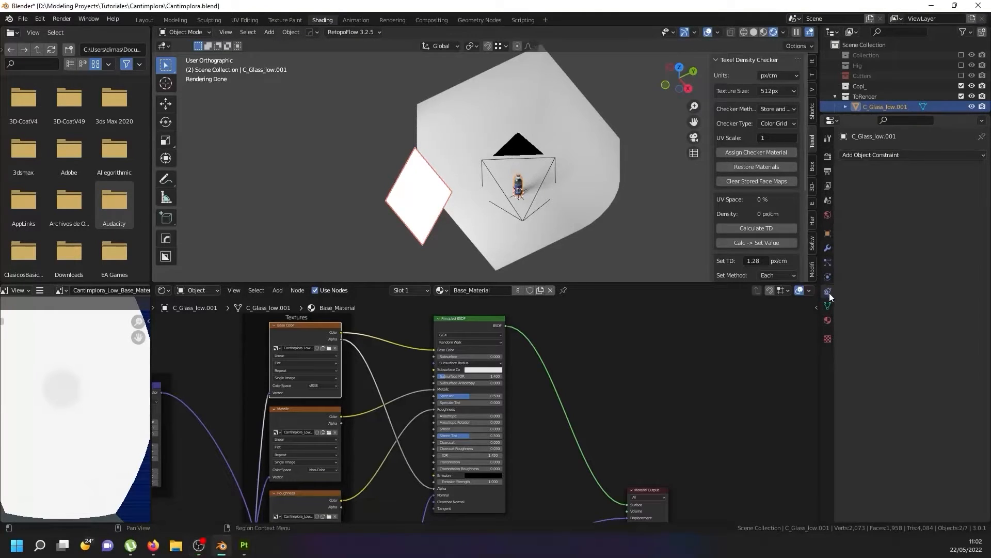
{"action": "left_click", "coordinate": [900, 157]}
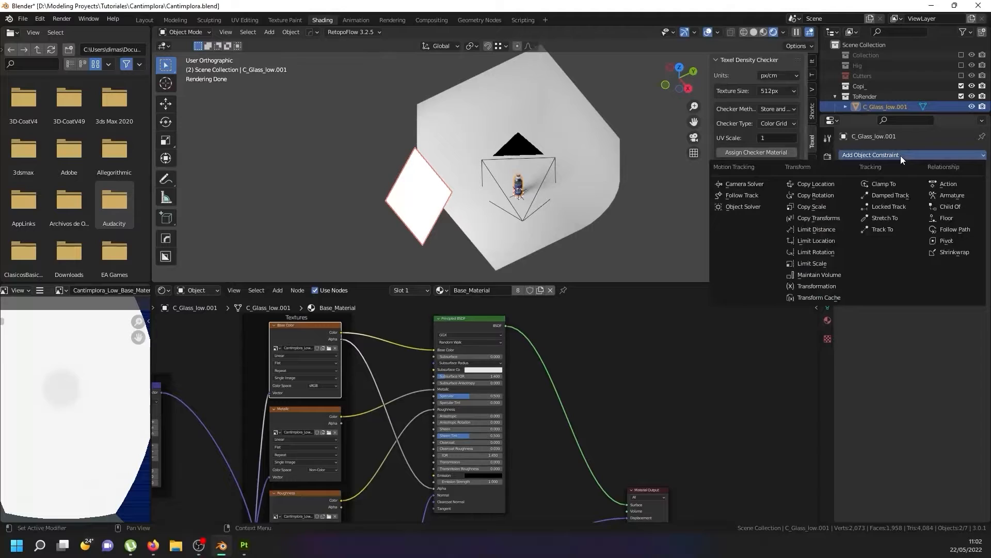
{"action": "left_click", "coordinate": [894, 230]}
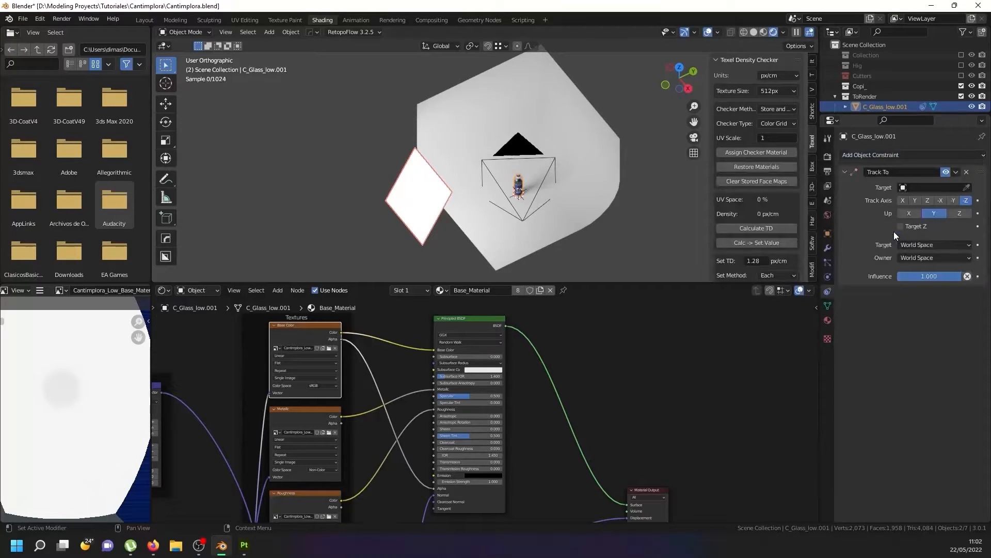
{"action": "left_click", "coordinate": [967, 188]}
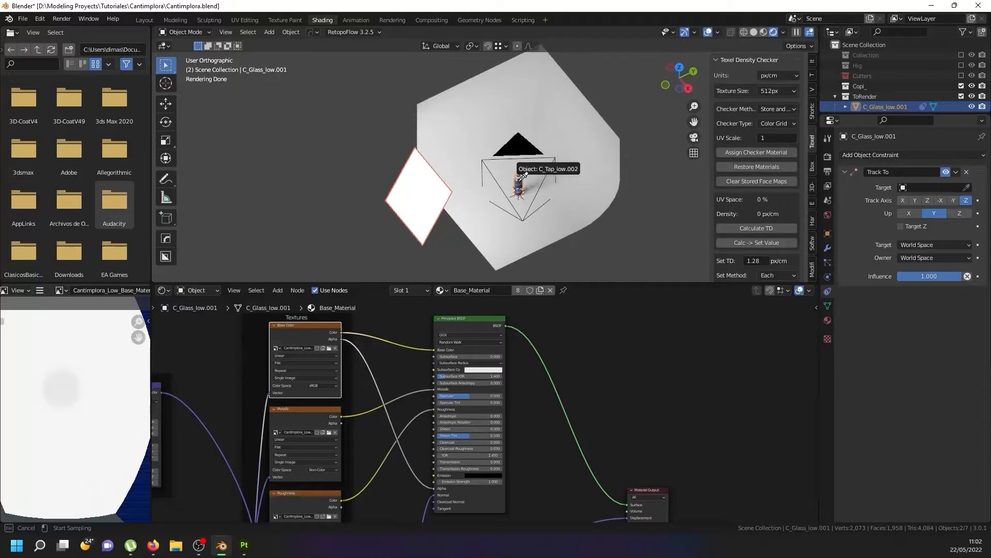
{"action": "left_click", "coordinate": [519, 180]}
{"action": "left_click", "coordinate": [433, 205]}
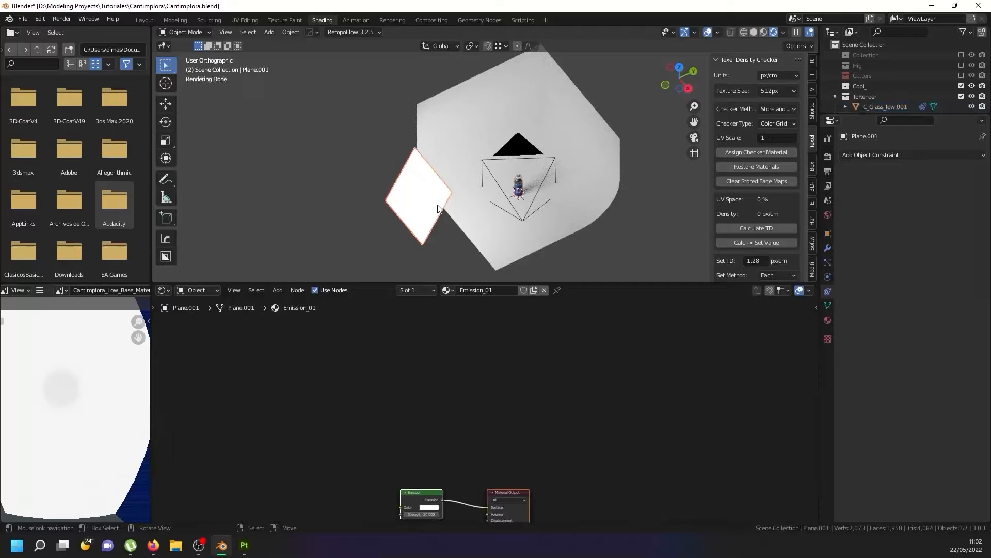
{"action": "key", "text": "KP_7"}
{"action": "middle_click_drag", "start_coordinate": [447, 205], "coordinate": [443, 226], "text": "shift"}
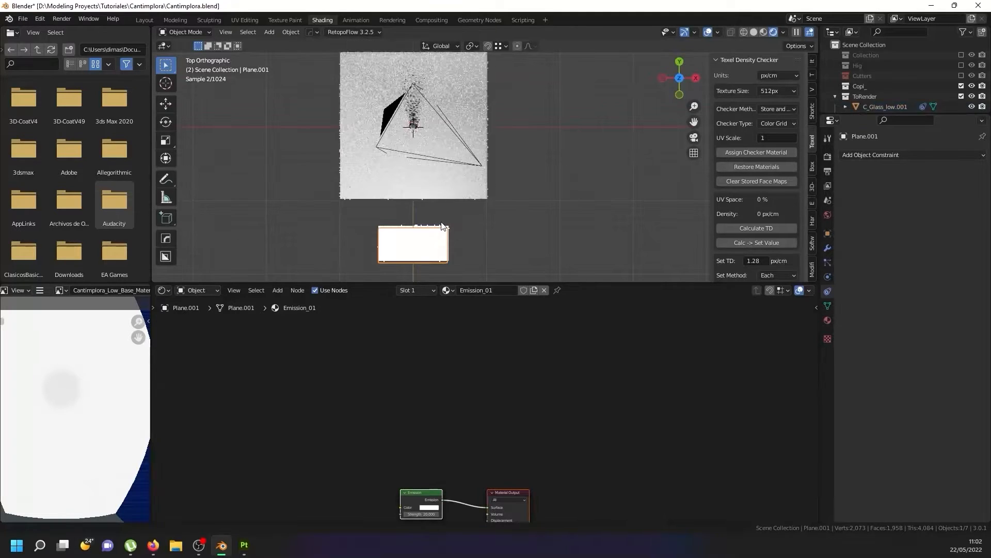
{"action": "key", "text": "g"}
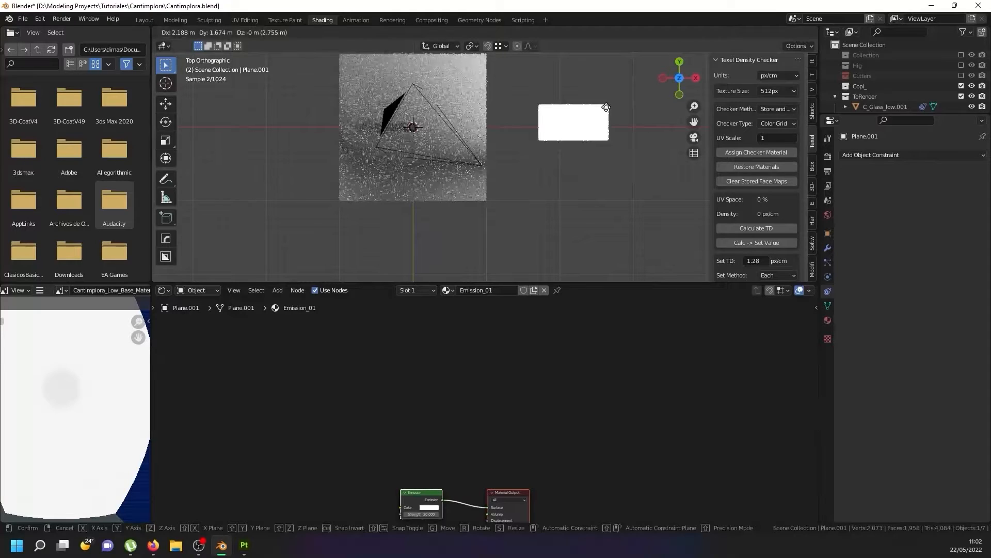
{"action": "key", "text": "Escape"}
{"action": "key", "text": "Tab"}
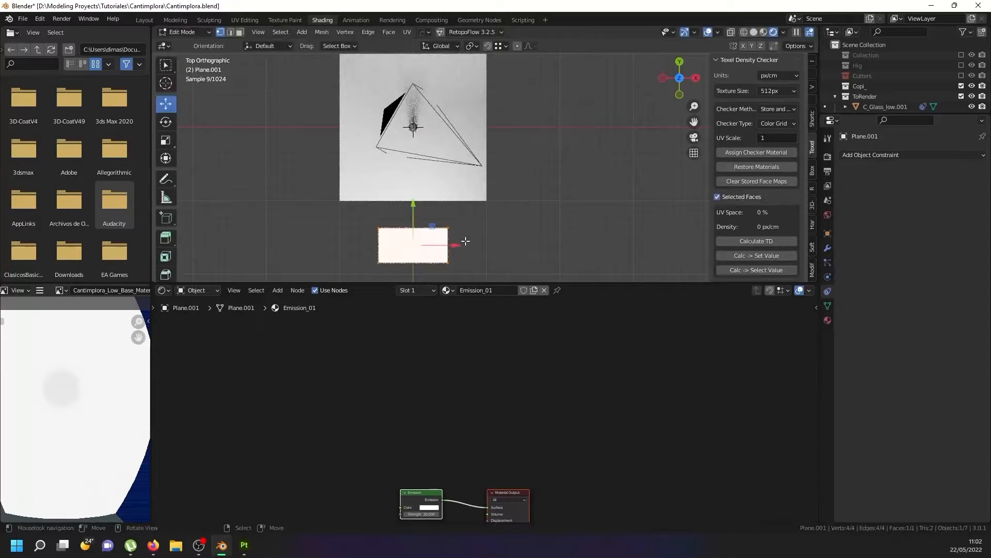
{"action": "key", "text": "Tab"}
- Add a Track To constraint to the emissive plane with the bottle's glass body C_Glass_low.001 as its target
{"action": "middle_click_drag", "start_coordinate": [465, 241], "coordinate": [390, 166]}
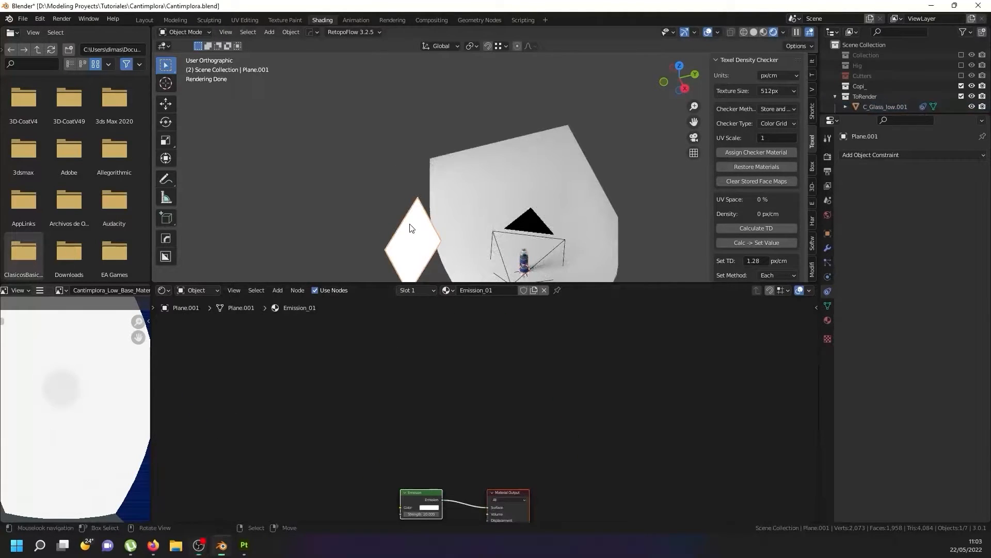
{"action": "left_click", "coordinate": [904, 155]}
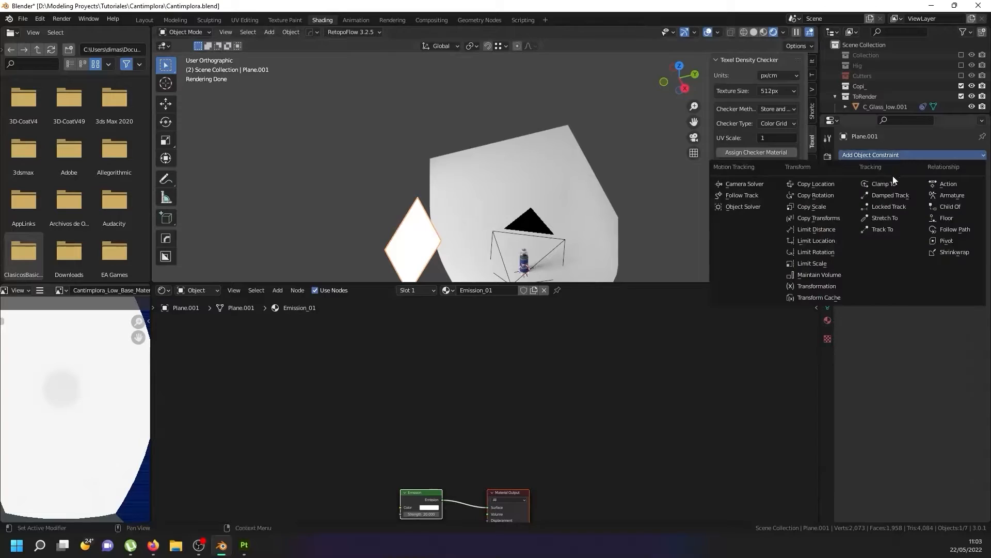
{"action": "left_click", "coordinate": [881, 229]}
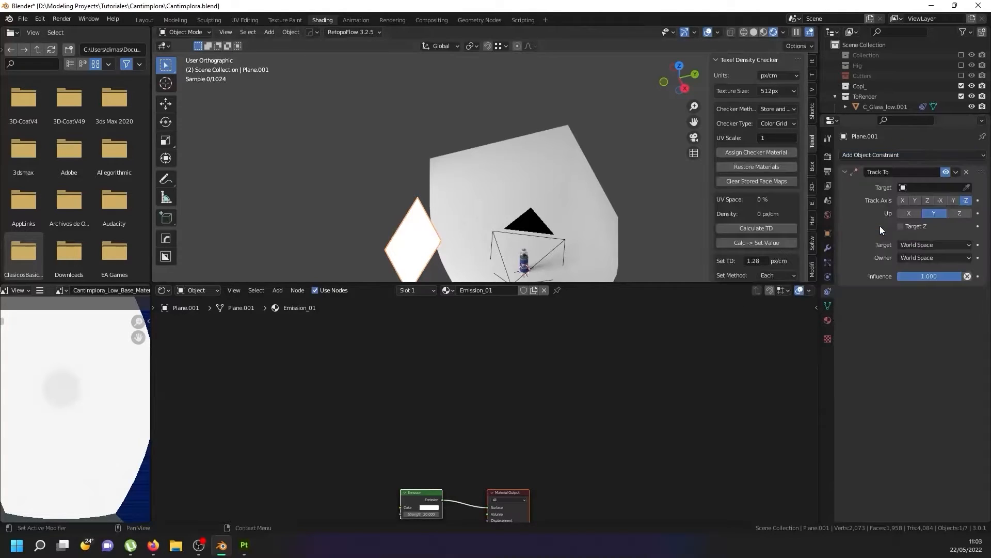
{"action": "left_click", "coordinate": [966, 188]}
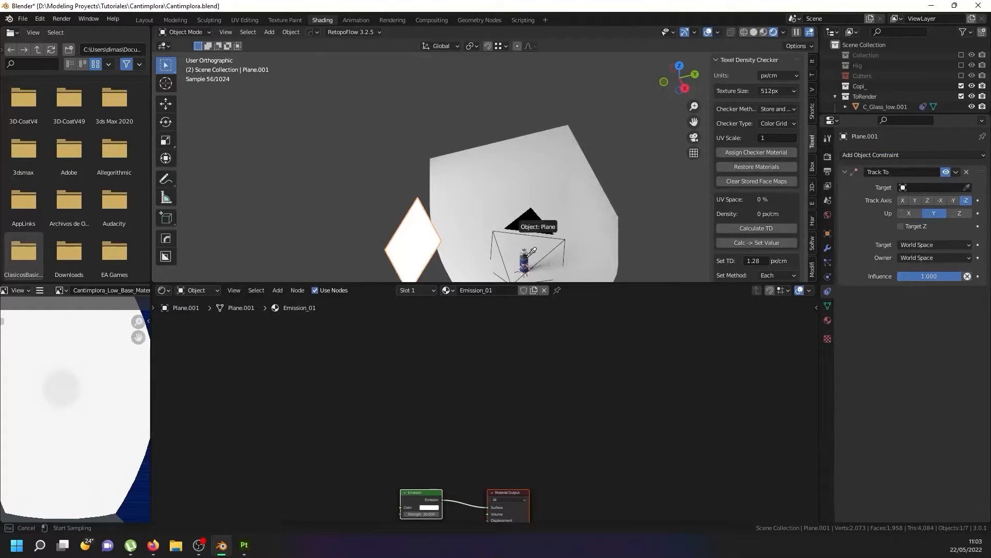
{"action": "left_click", "coordinate": [527, 256]}
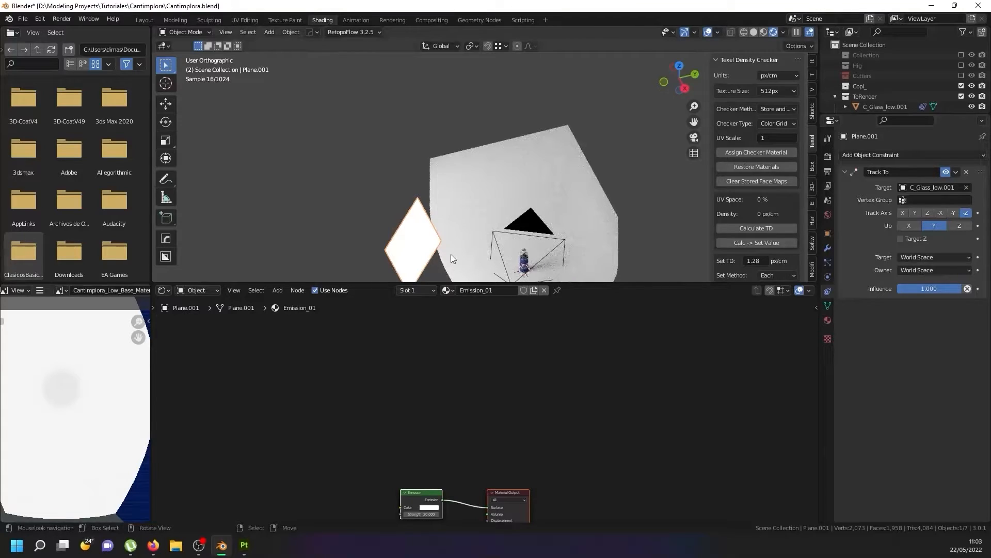
- Move the emissive plane to the front side of the backdrop and check its placement from the top view
{"action": "middle_click_drag", "start_coordinate": [451, 254], "coordinate": [424, 193], "text": "shift"}
{"action": "key", "text": "g"}
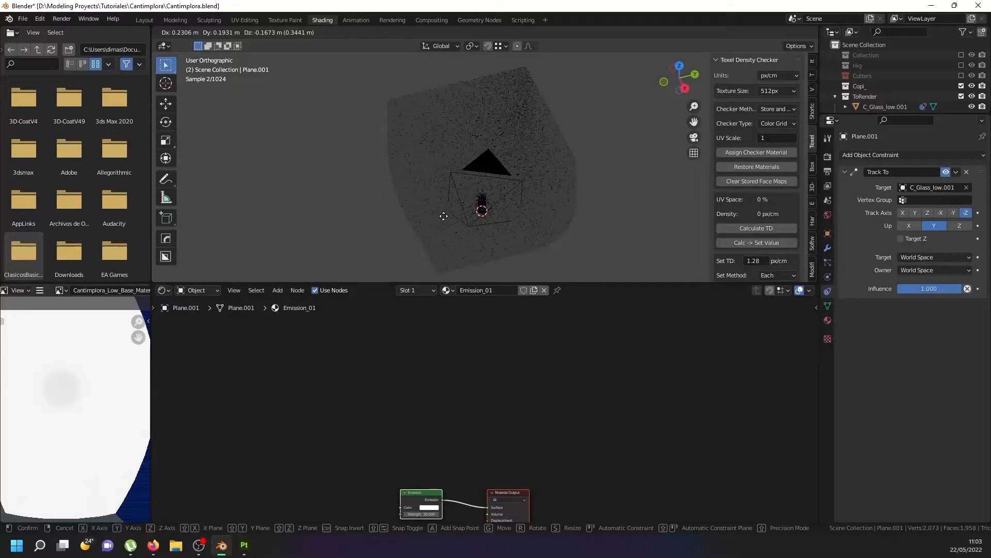
{"action": "scroll", "coordinate": [443, 216], "scroll_direction": "down", "scroll_amount": 3}
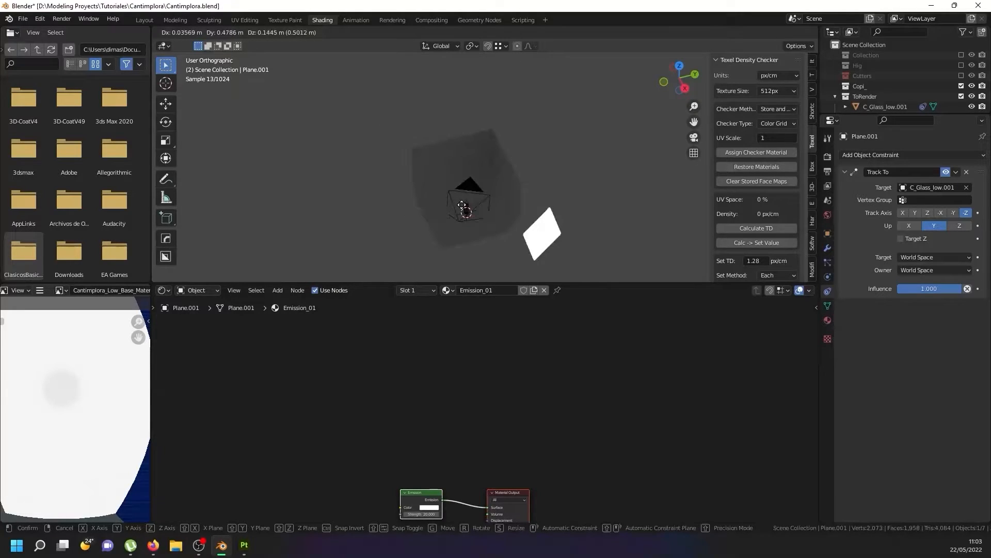
{"action": "left_click", "coordinate": [462, 205]}
{"action": "key", "text": "KP_7"}
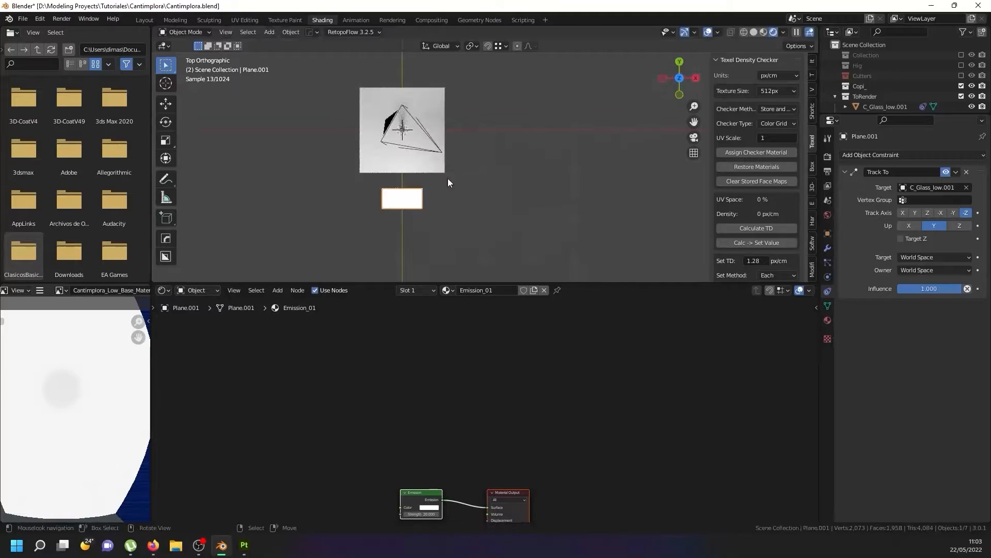
{"action": "scroll", "coordinate": [448, 178], "scroll_direction": "up", "scroll_amount": 1}
{"action": "middle_click_drag", "start_coordinate": [448, 178], "coordinate": [462, 253], "text": "shift"}
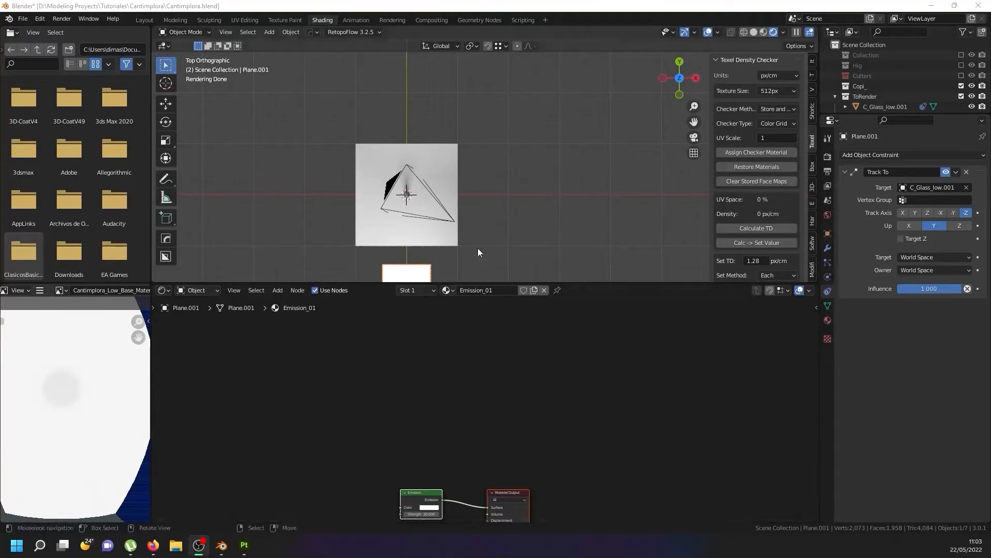
{"action": "scroll", "coordinate": [469, 228], "scroll_direction": "down", "scroll_amount": 2}
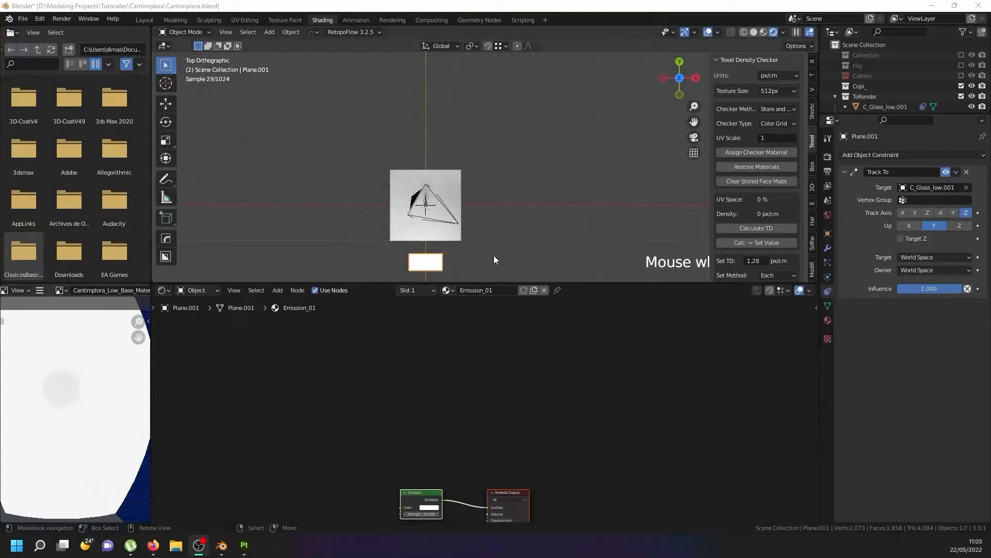
- Set the transform pivot point to 3D Cursor and try to rotate the emissive plane around it
{"action": "left_click", "coordinate": [422, 269]}
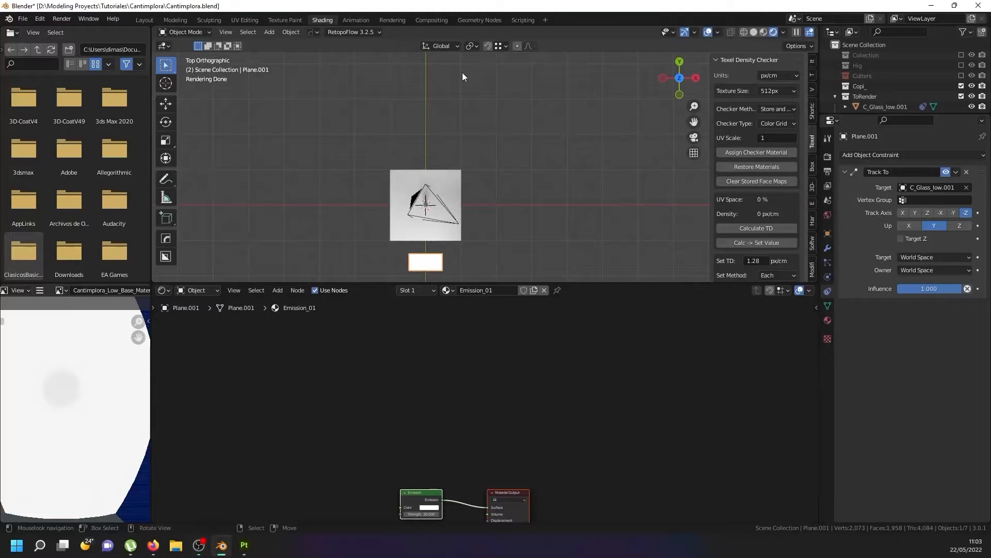
{"action": "left_click", "coordinate": [476, 47]}
{"action": "left_click", "coordinate": [482, 72]}
{"action": "key", "text": "r"}
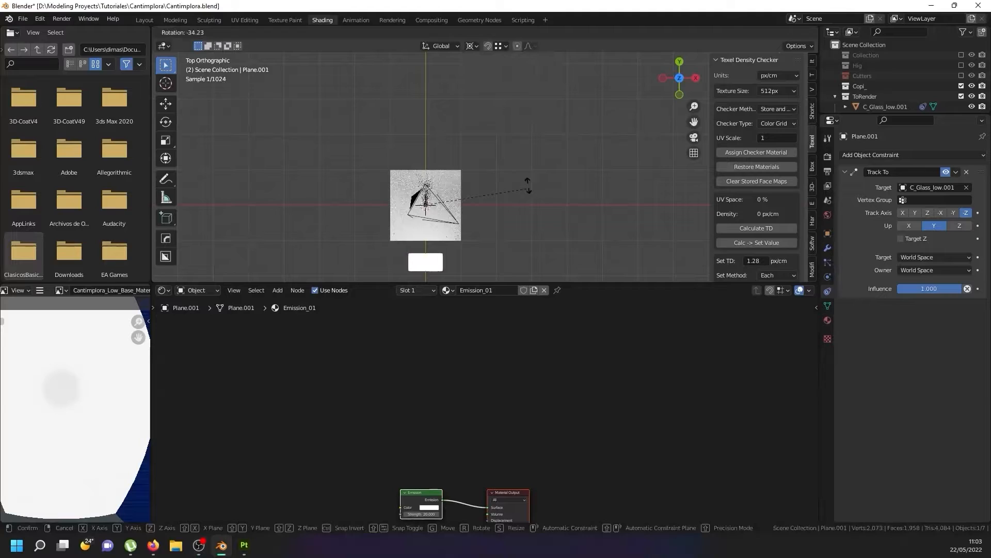
{"action": "left_click", "coordinate": [425, 266]}
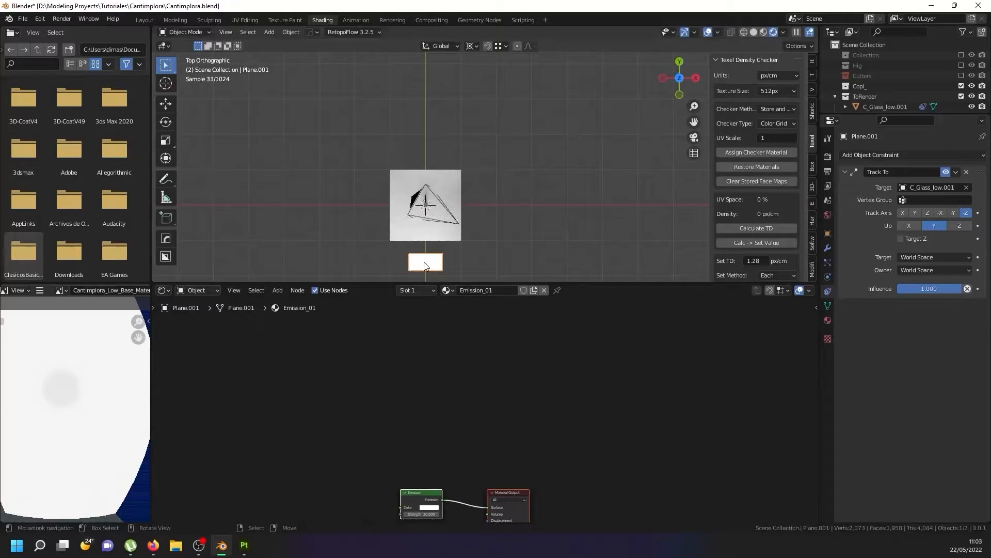
- Reposition the emissive plane freehand beside the open side of the backdrop
{"action": "middle_click_drag", "start_coordinate": [425, 266], "coordinate": [465, 172]}
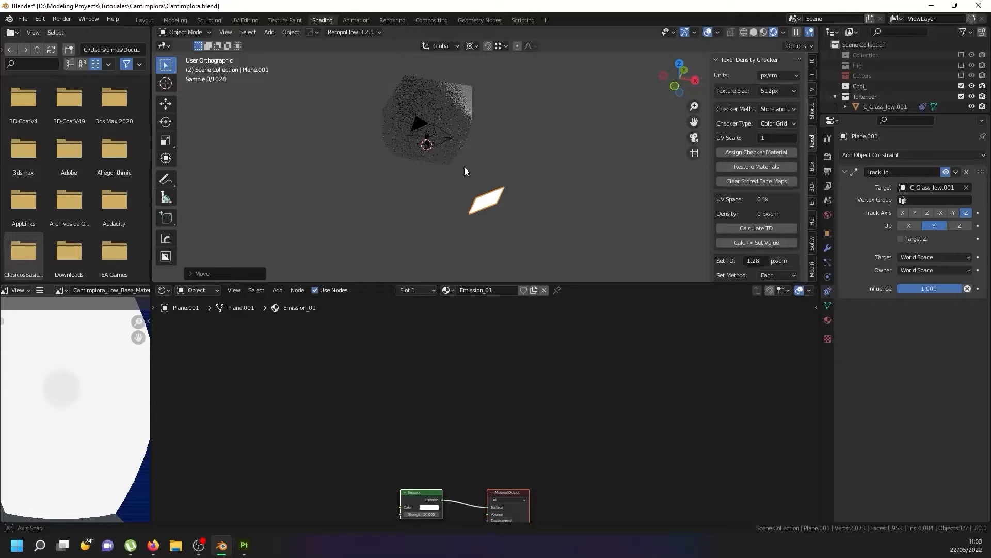
{"action": "middle_click_drag", "start_coordinate": [464, 166], "coordinate": [460, 60], "text": "alt"}
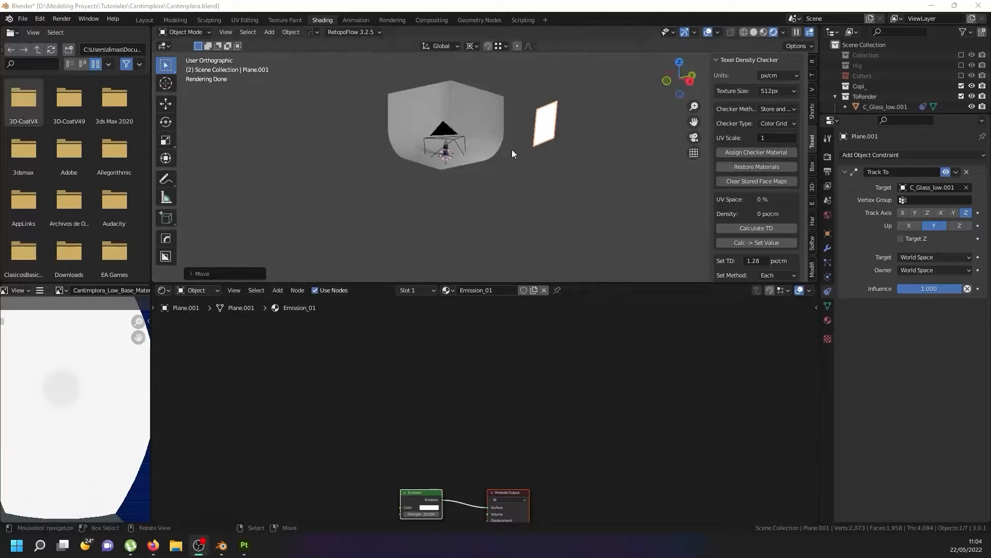
{"action": "scroll", "coordinate": [473, 118], "scroll_direction": "up", "scroll_amount": 3}
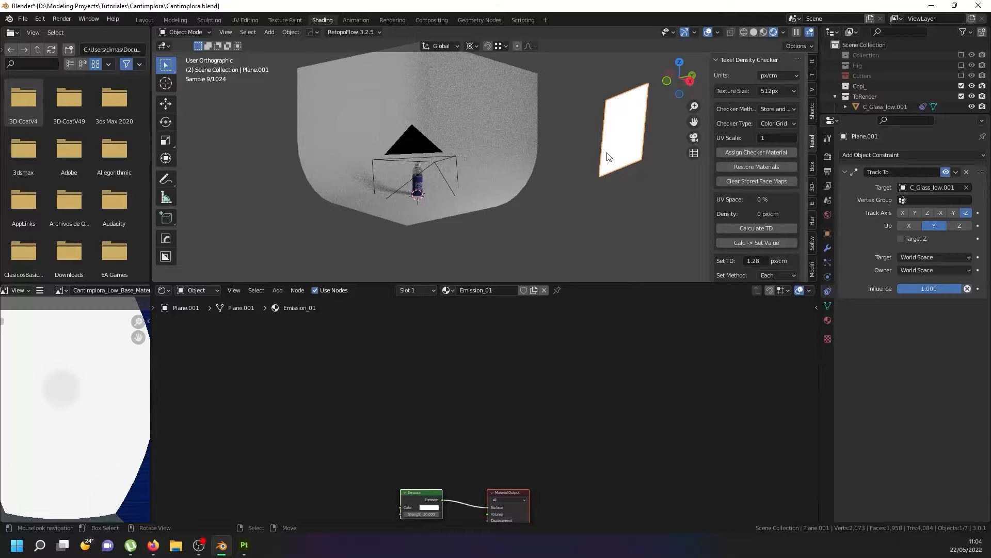
{"action": "middle_click_drag", "start_coordinate": [609, 157], "coordinate": [486, 208]}
{"action": "key", "text": "g"}
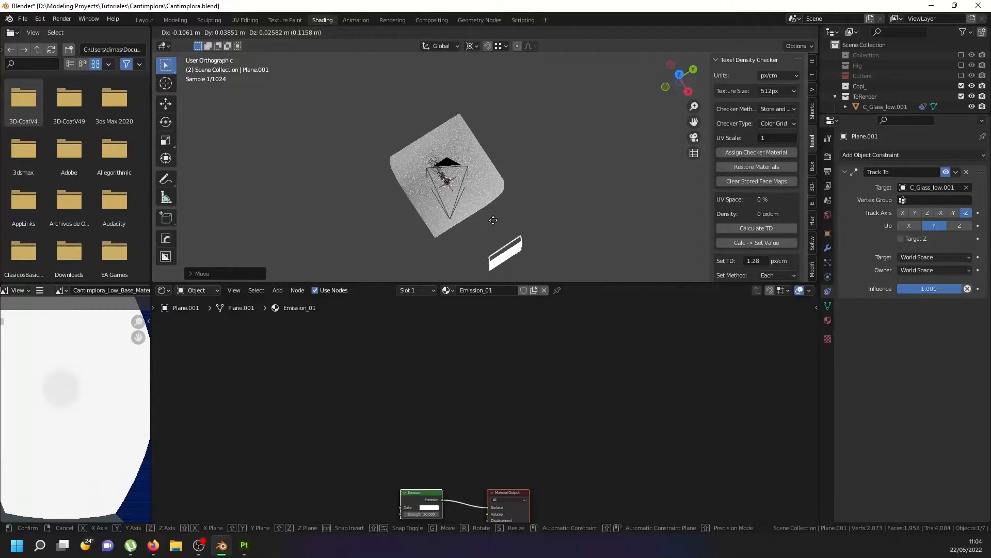
- Set the transform pivot point to Individual Origins and return the emissive plane to Object Mode
{"action": "left_click", "coordinate": [472, 46]}
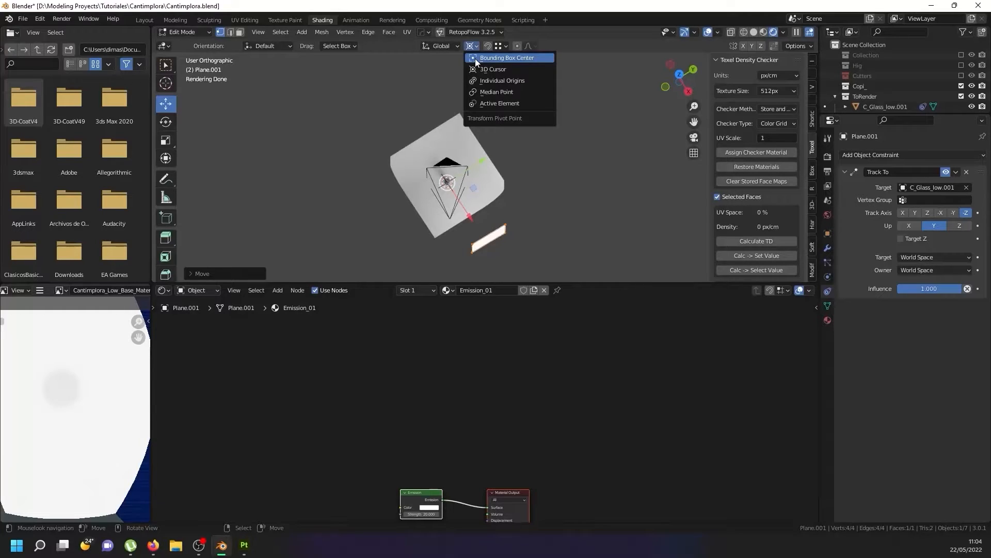
{"action": "left_click", "coordinate": [496, 81]}
{"action": "key", "text": "Tab"}
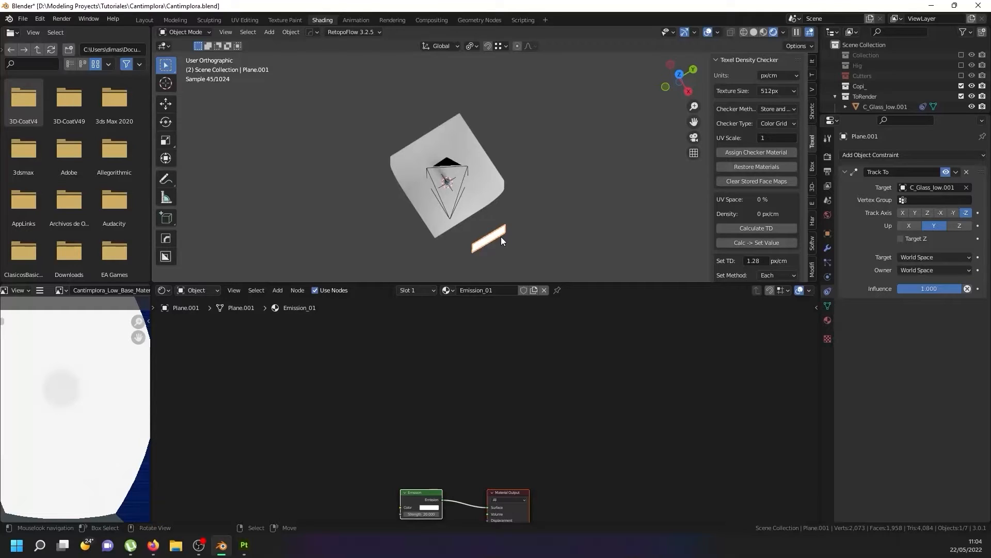
- In the camera view, join the bottle's strap and cap into a single object
{"action": "key", "text": "KP_0"}
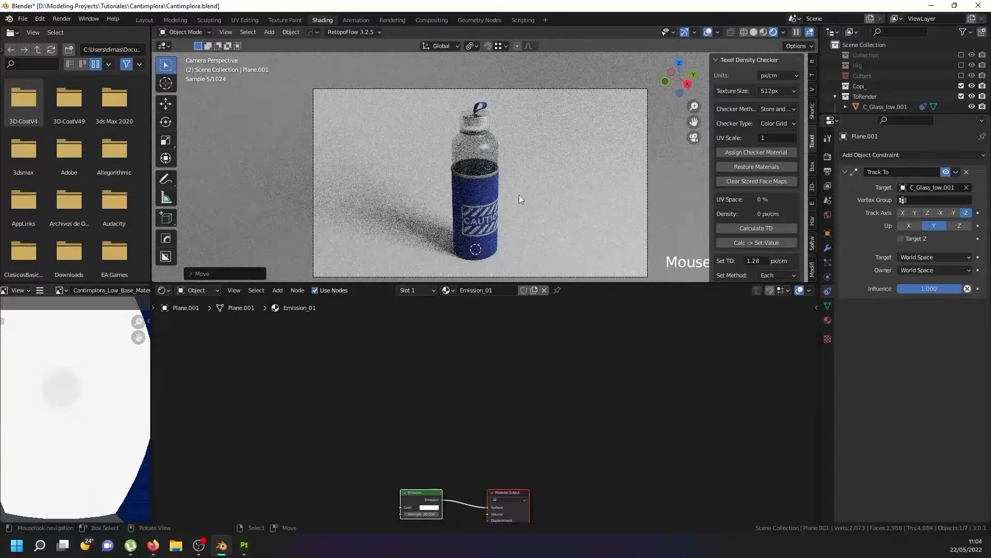
{"action": "scroll", "coordinate": [482, 121], "scroll_direction": "up", "scroll_amount": 3}
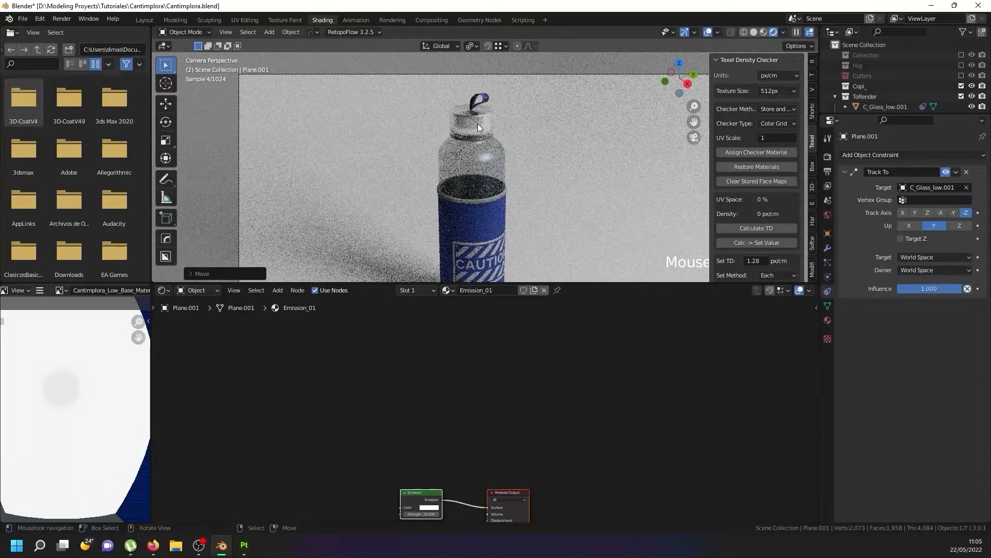
{"action": "scroll", "coordinate": [478, 123], "scroll_direction": "up", "scroll_amount": 2}
{"action": "left_click", "coordinate": [471, 113]}
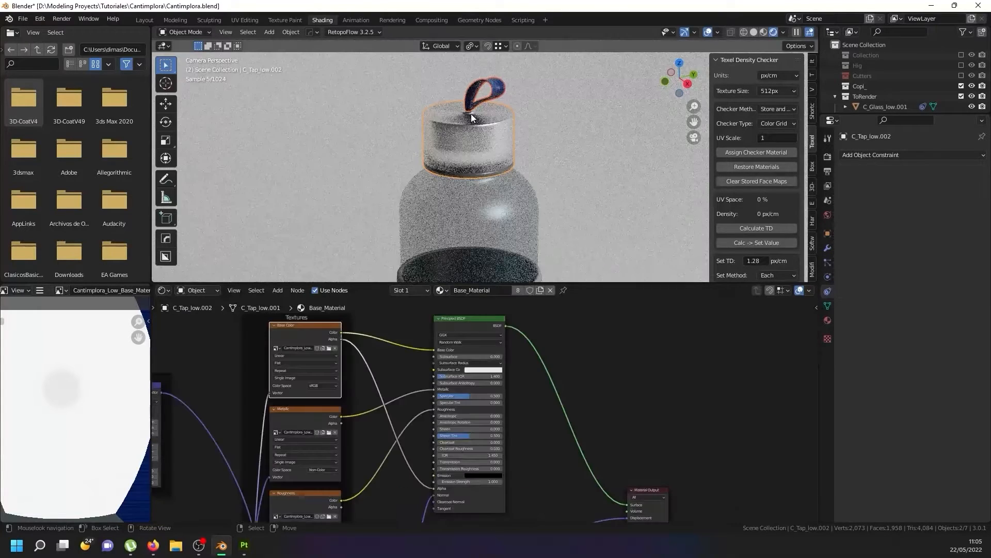
{"action": "key", "text": "ctrl+j"}
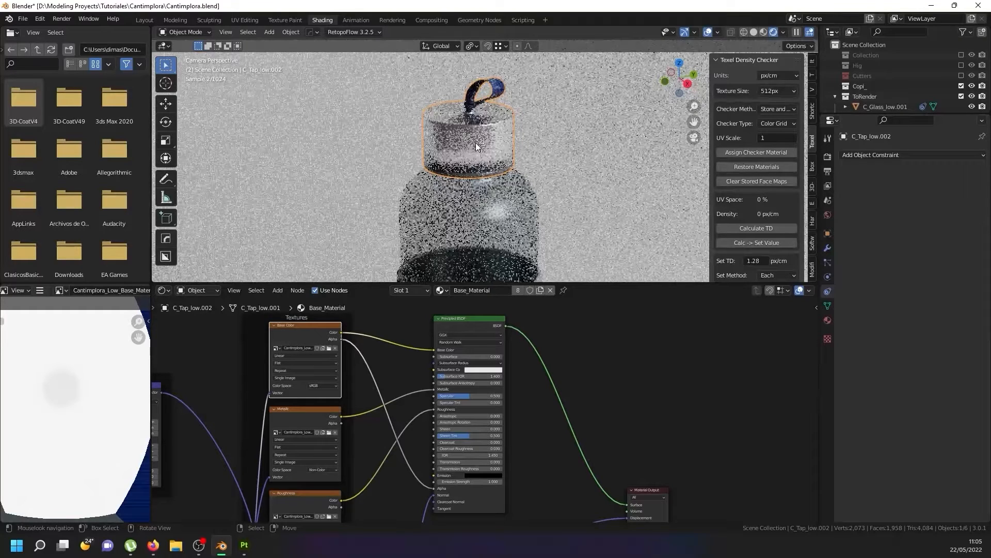
- Rotate the whole cap and strap mesh about the global Z axis around the 3D cursor to turn the strap loop
{"action": "key", "text": "Tab"}
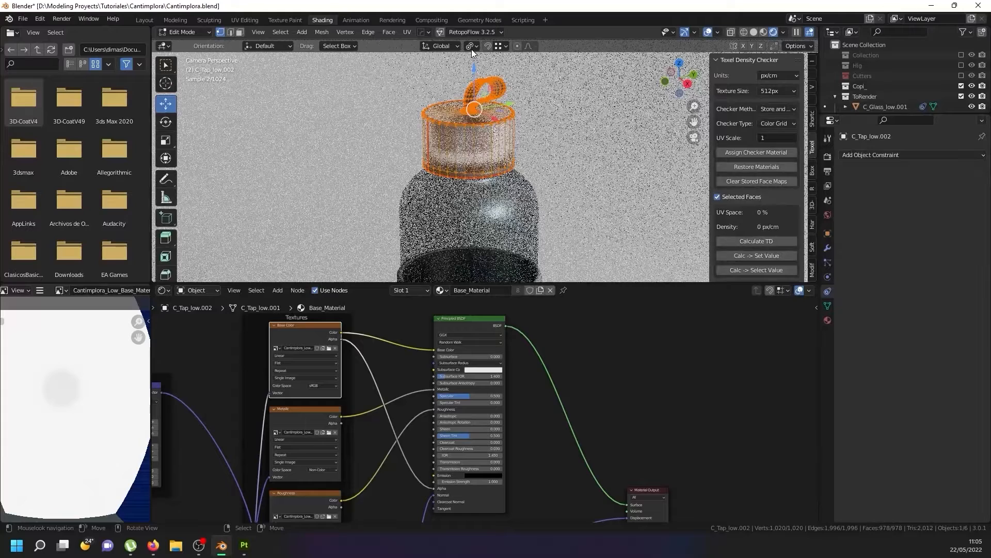
{"action": "key", "text": "s"}
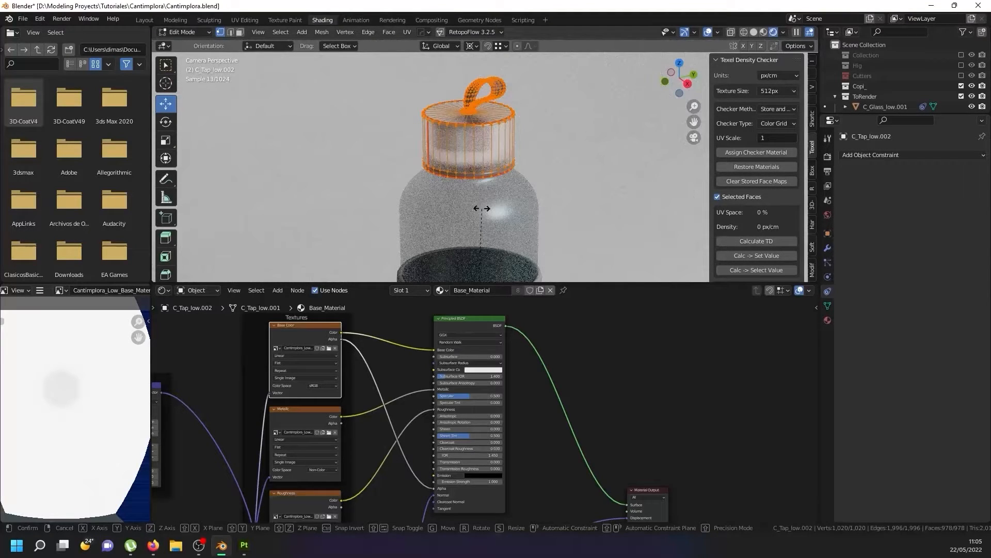
{"action": "key", "text": "r"}
{"action": "key", "text": "z"}
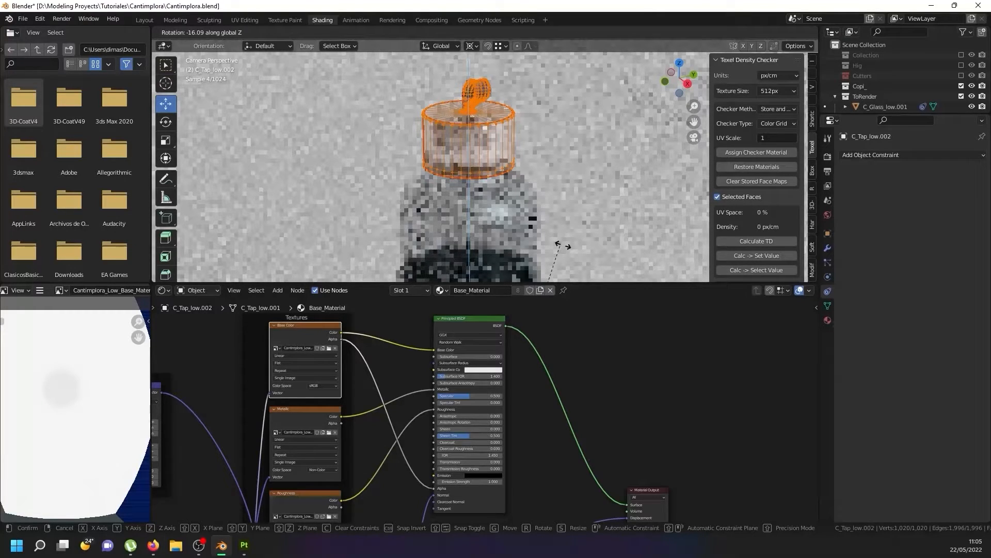
{"action": "left_click", "coordinate": [469, 186]}
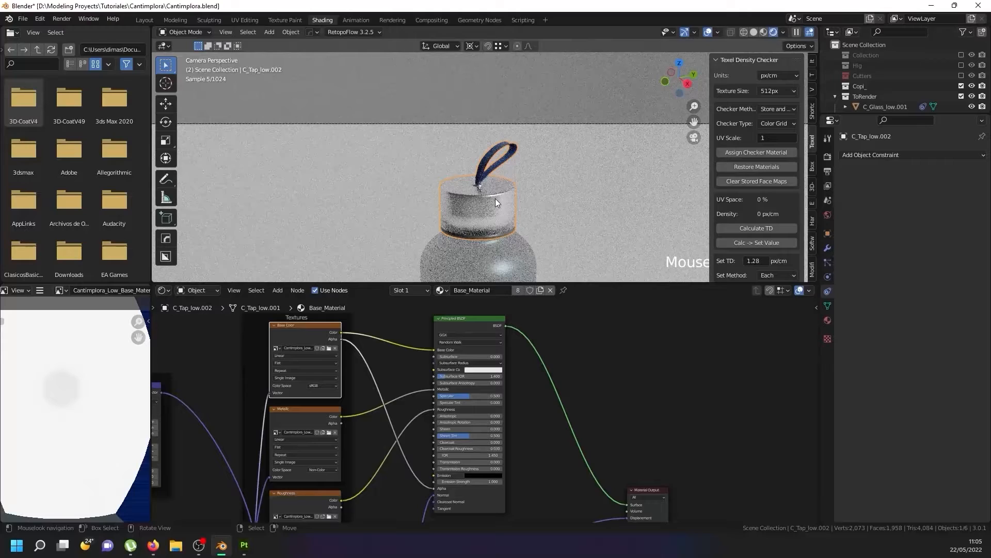
- Duplicate the emissive plane from the top view, leaving the copy in place and in Object Mode
{"action": "key", "text": "KP_7"}
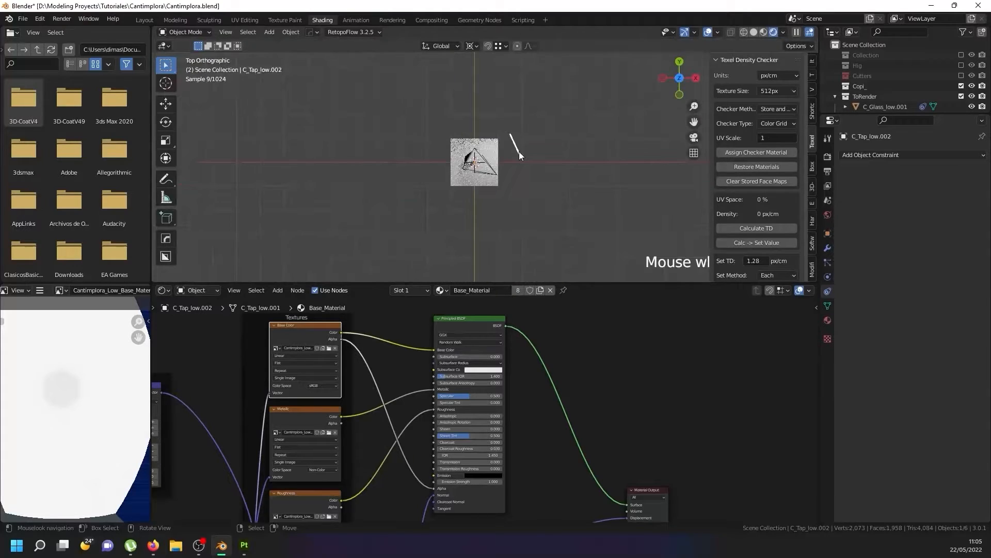
{"action": "scroll", "coordinate": [519, 151], "scroll_direction": "up", "scroll_amount": 1}
{"action": "left_click", "coordinate": [516, 147]}
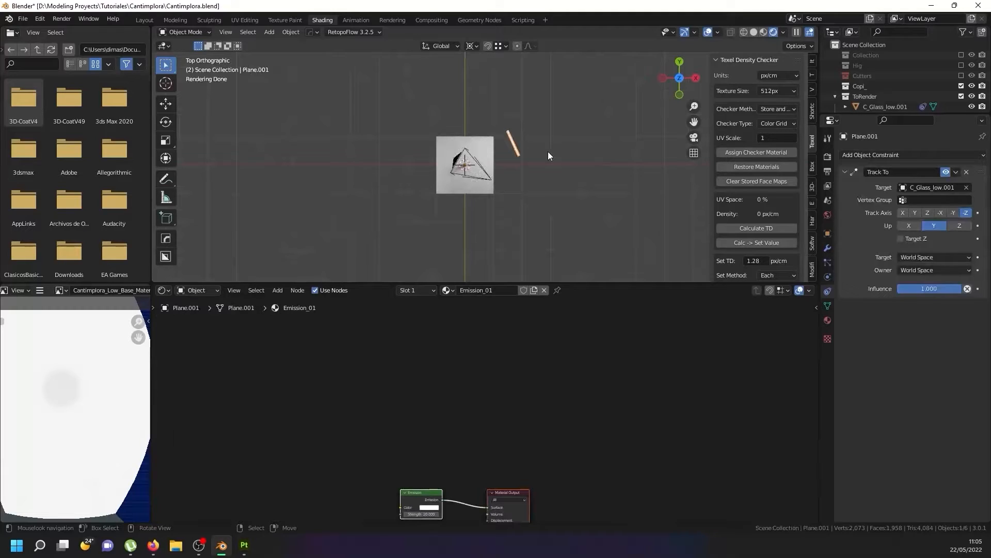
{"action": "key", "text": "shift+d"}
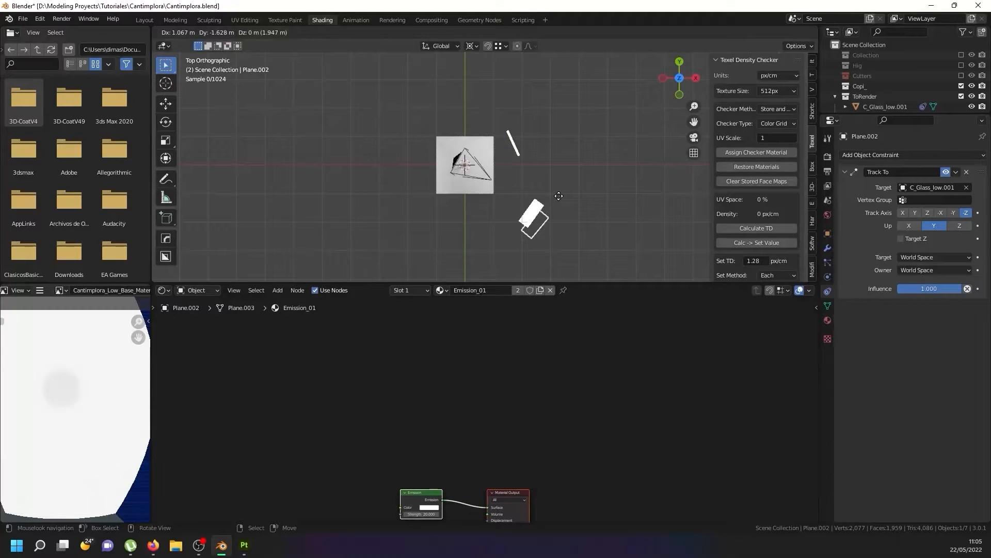
{"action": "right_click", "coordinate": [559, 196]}
{"action": "key", "text": "Tab"}
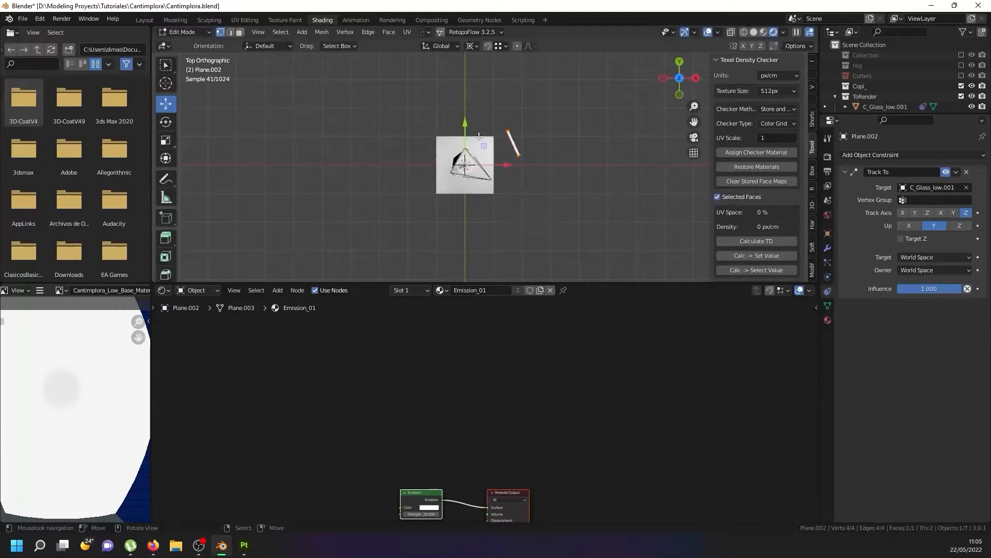
{"action": "key", "text": "Tab"}
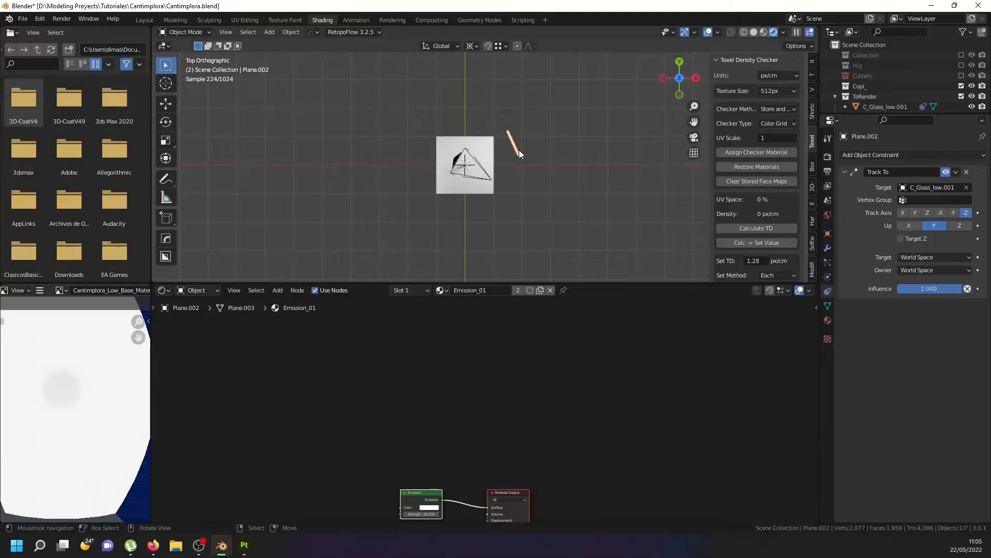
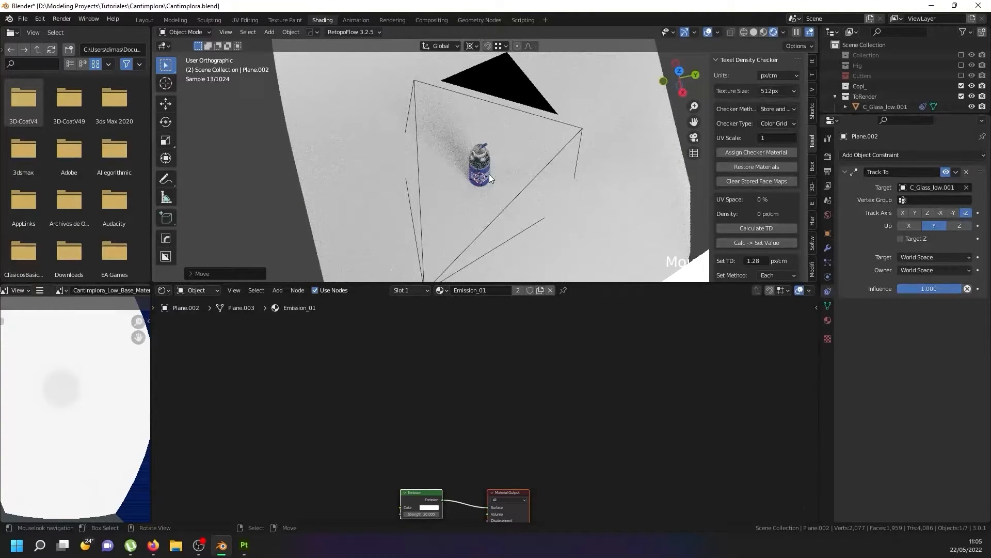
- In the camera view with solid shading, rotate the neoprene sleeve's mesh about the global Z axis
{"action": "key", "text": "KP_0"}
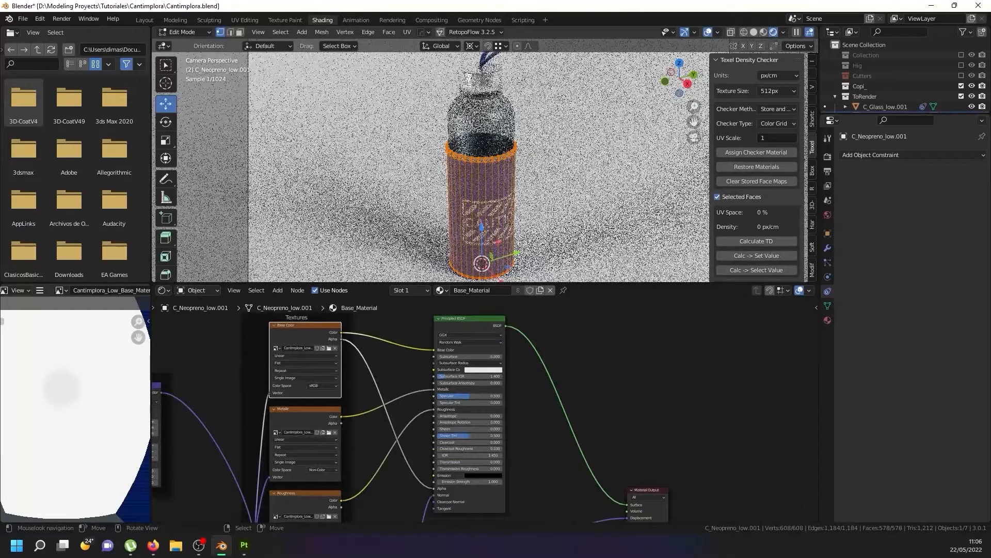
{"action": "key", "text": "z"}
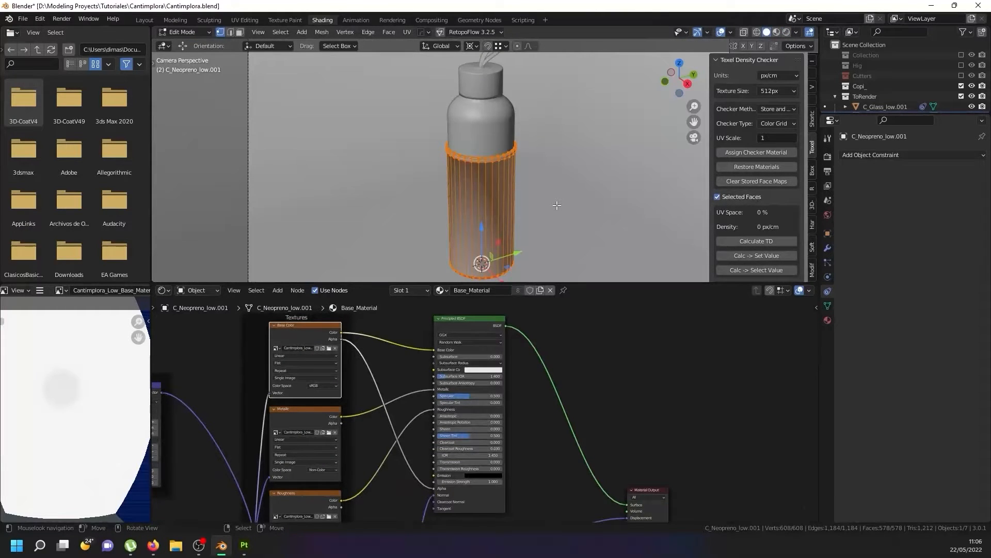
{"action": "key", "text": "r"}
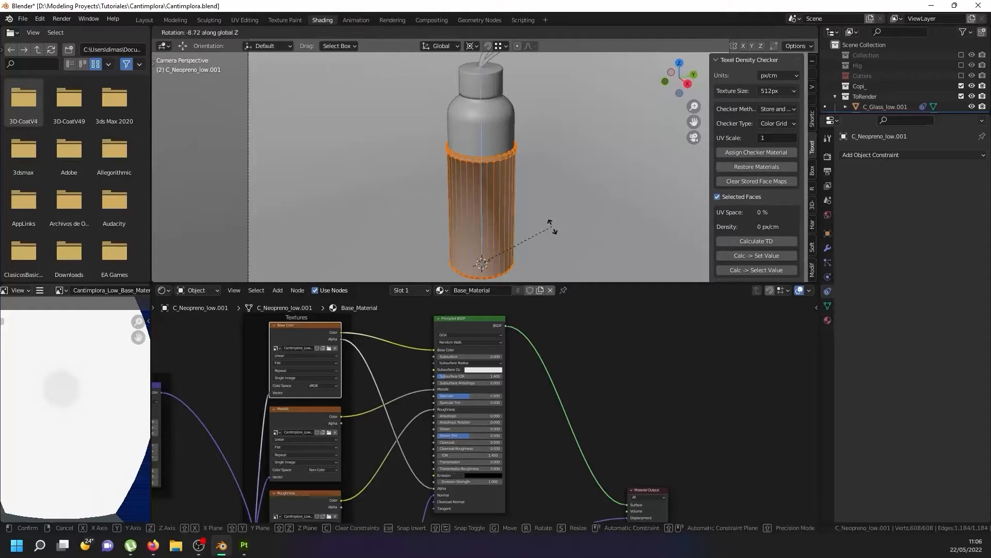
{"action": "left_click", "coordinate": [556, 209]}
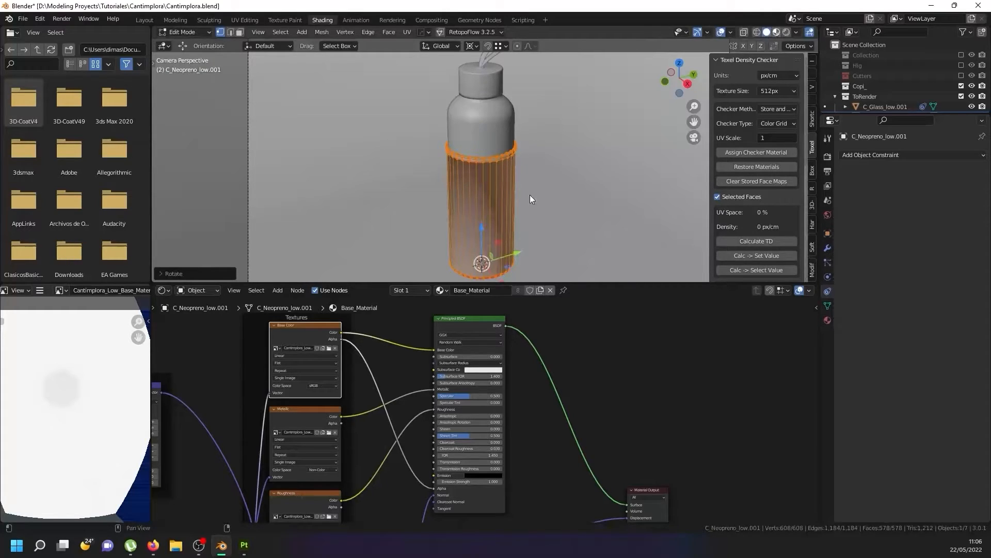
- Switch to material preview, fine-tune the sleeve's Z rotation so the CAUTION label faces the camera, and return to Object Mode
{"action": "left_click", "coordinate": [776, 32]}
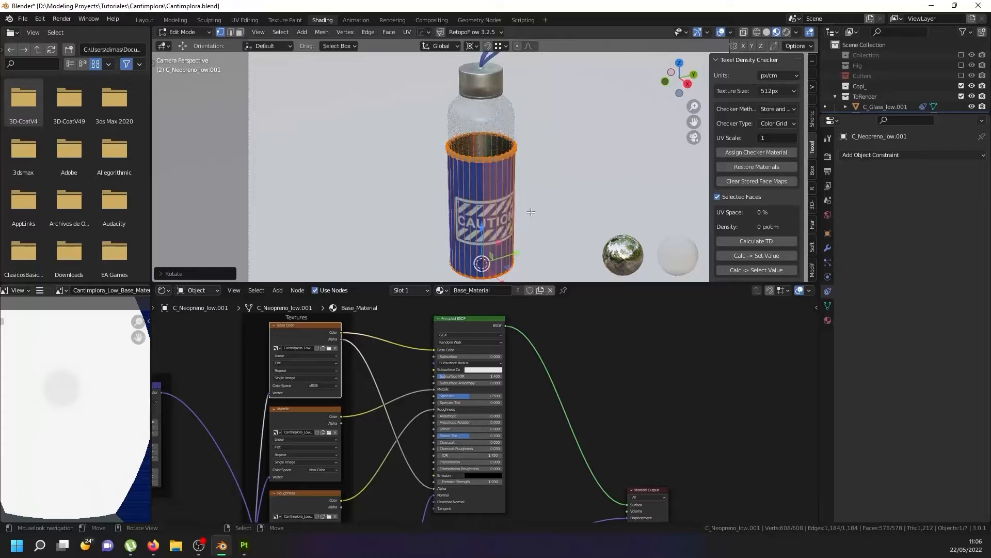
{"action": "key", "text": "r"}
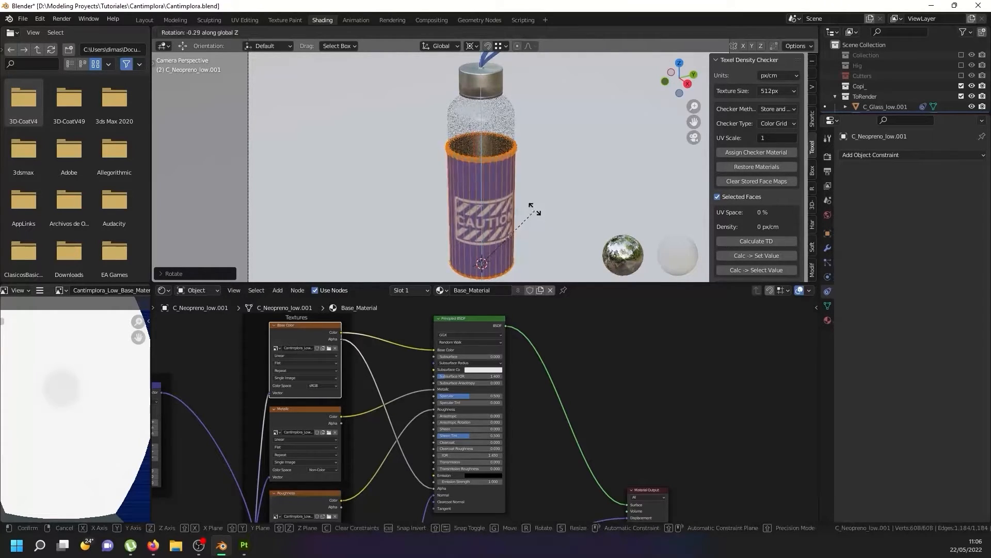
{"action": "left_click", "coordinate": [539, 192]}
{"action": "key", "text": "Tab"}
{"action": "scroll", "coordinate": [495, 169], "scroll_direction": "down", "scroll_amount": 4}
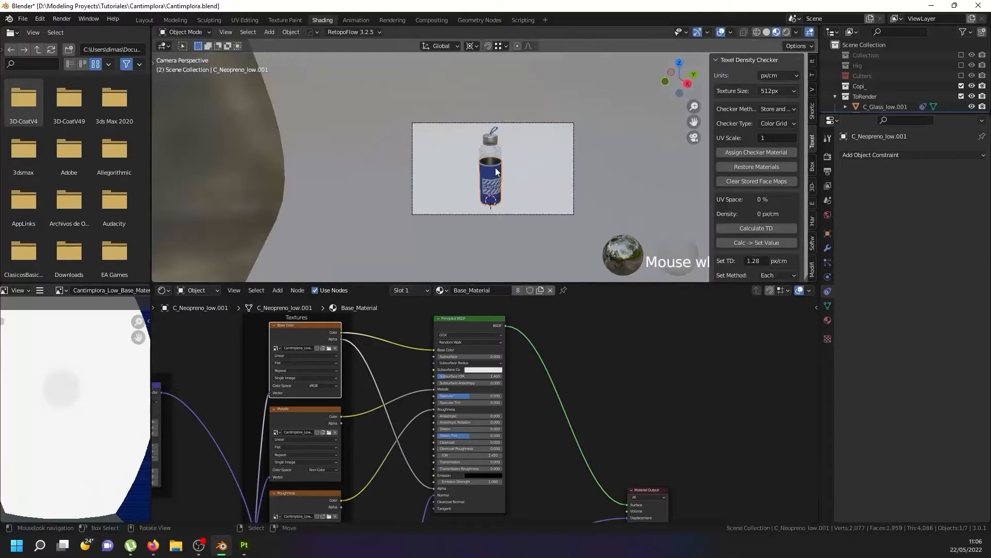
- Select the duplicated emissive plane, remove its shared Emission_01 material and assign a new material named Emision2
{"action": "scroll", "coordinate": [478, 151], "scroll_direction": "down", "scroll_amount": 1}
{"action": "middle_click_drag", "start_coordinate": [481, 163], "coordinate": [493, 160]}
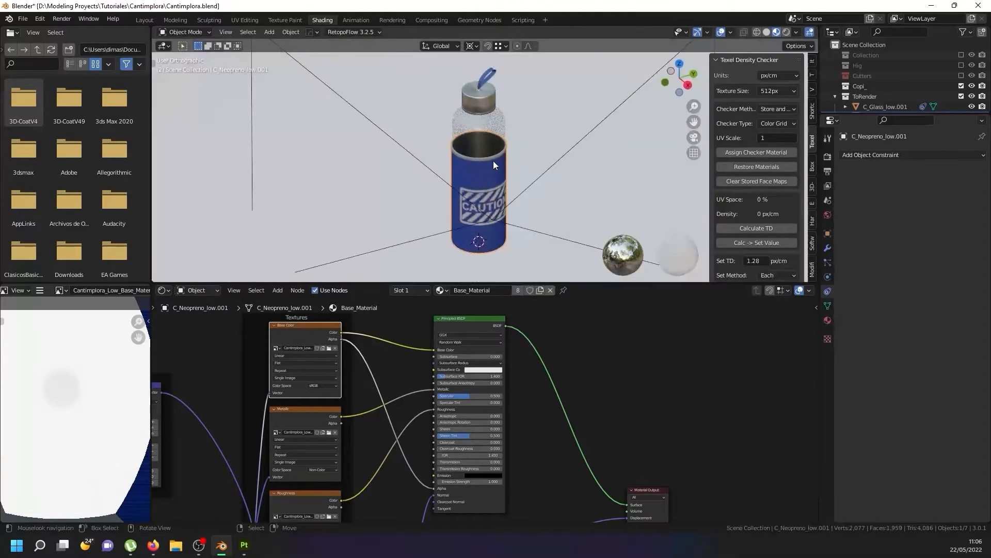
{"action": "scroll", "coordinate": [495, 157], "scroll_direction": "down", "scroll_amount": 8}
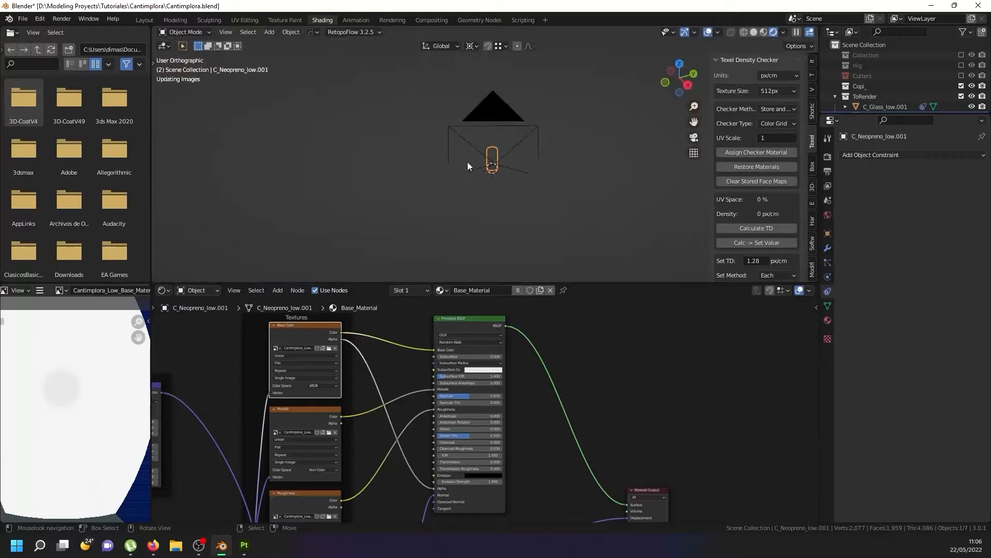
{"action": "right_click", "coordinate": [316, 201]}
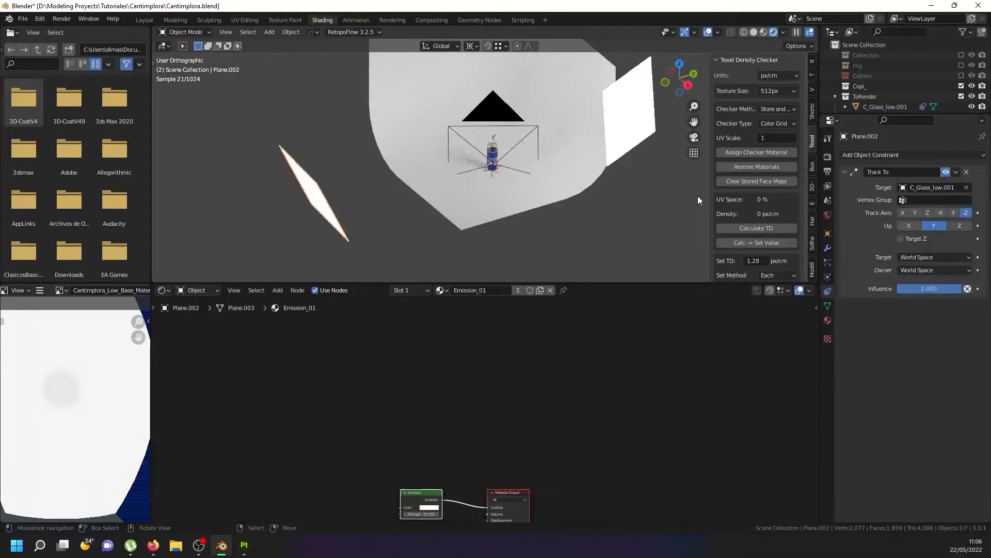
{"action": "left_click", "coordinate": [827, 319]}
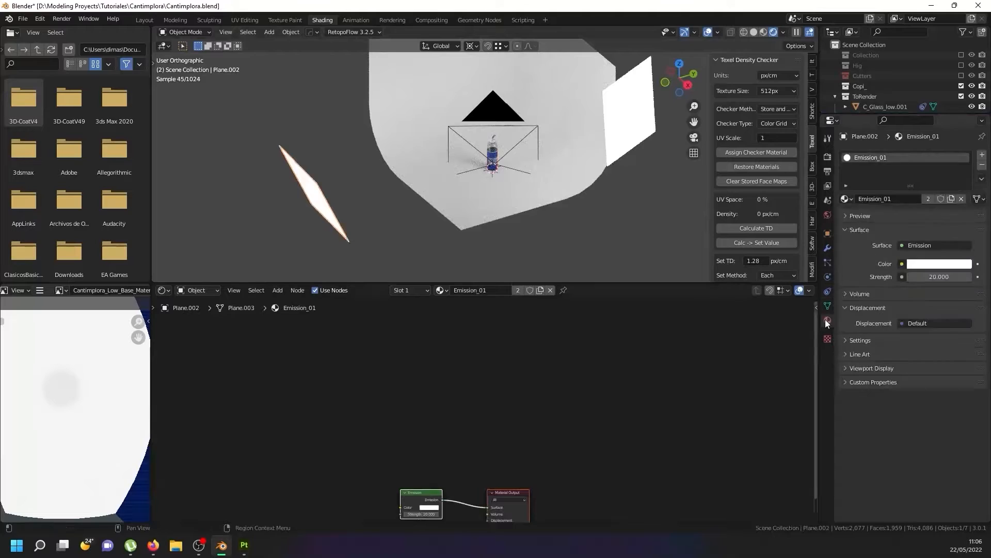
{"action": "left_click", "coordinate": [982, 165]}
{"action": "left_click", "coordinate": [869, 198]}
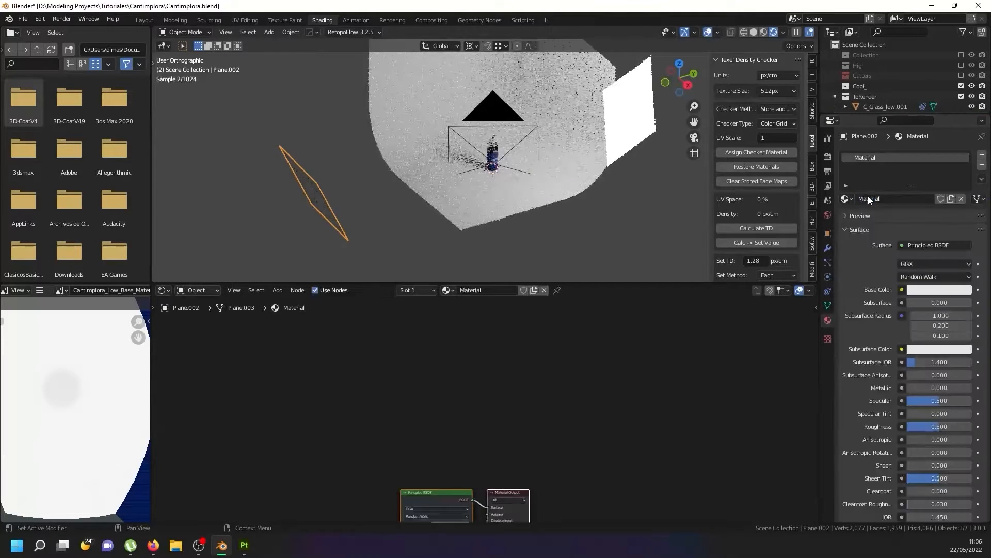
{"action": "double_click", "coordinate": [866, 157]}
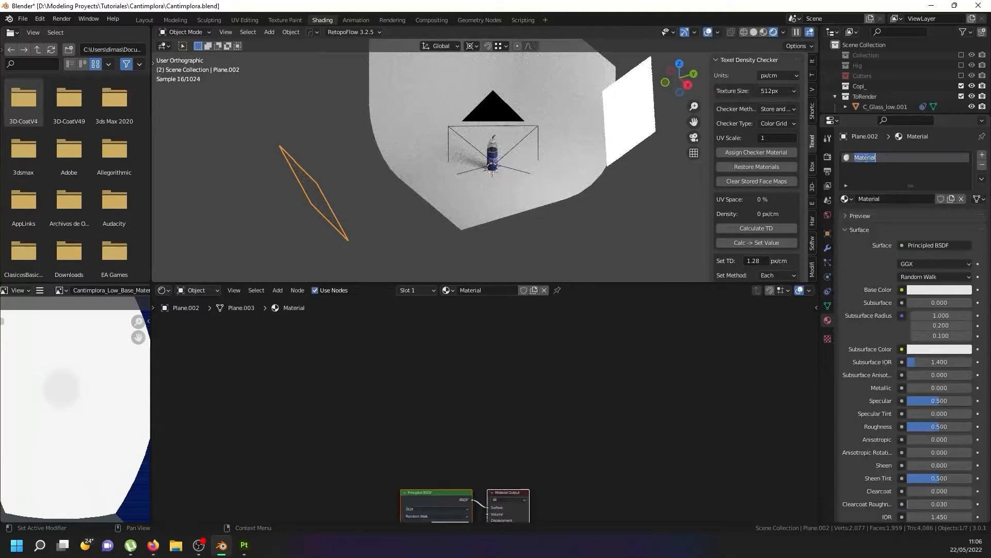
{"action": "type", "text": "Emision2"}
{"action": "key", "text": "Return"}
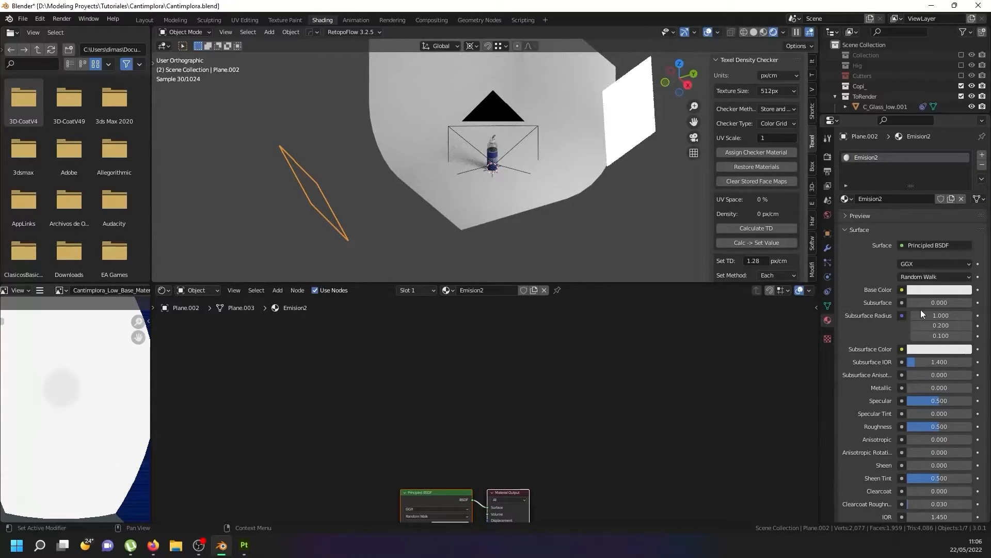
- Change the Emision2 material's surface shader to Emission and set its strength to 10
{"action": "left_click", "coordinate": [626, 149]}
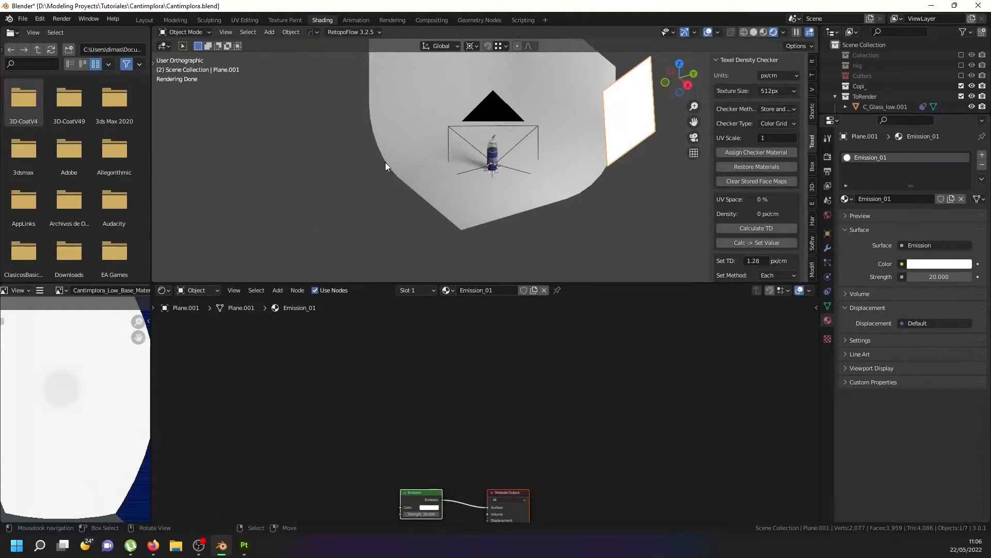
{"action": "middle_click_drag", "start_coordinate": [432, 150], "coordinate": [380, 162]}
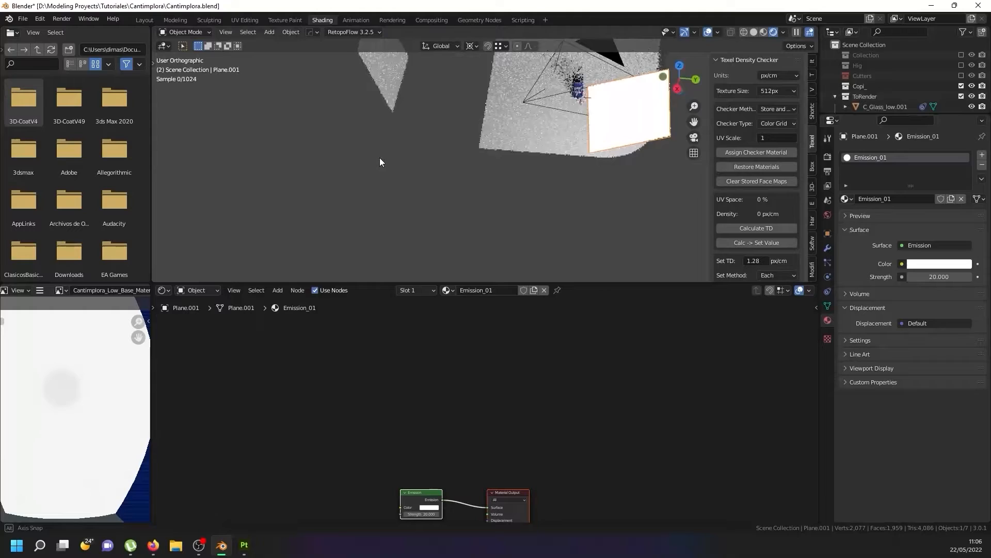
{"action": "left_click", "coordinate": [387, 83]}
{"action": "scroll", "coordinate": [896, 335], "scroll_direction": "down", "scroll_amount": 5}
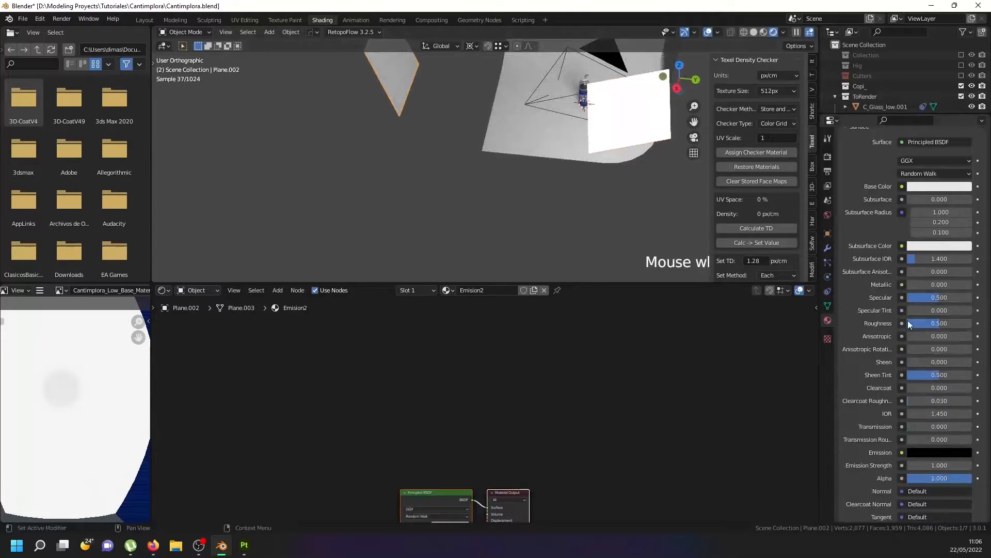
{"action": "scroll", "coordinate": [908, 320], "scroll_direction": "up", "scroll_amount": 5}
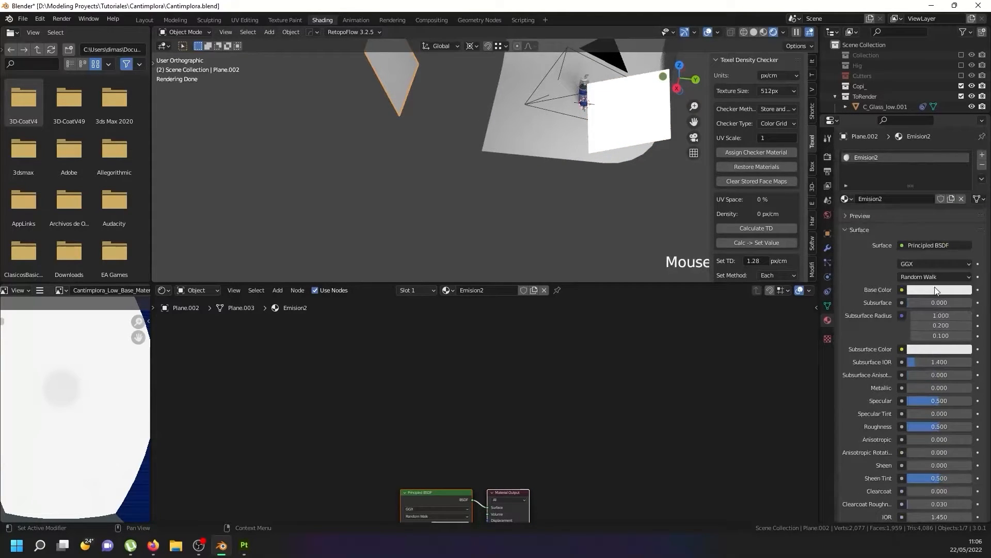
{"action": "left_click", "coordinate": [901, 247]}
{"action": "left_click", "coordinate": [871, 314]}
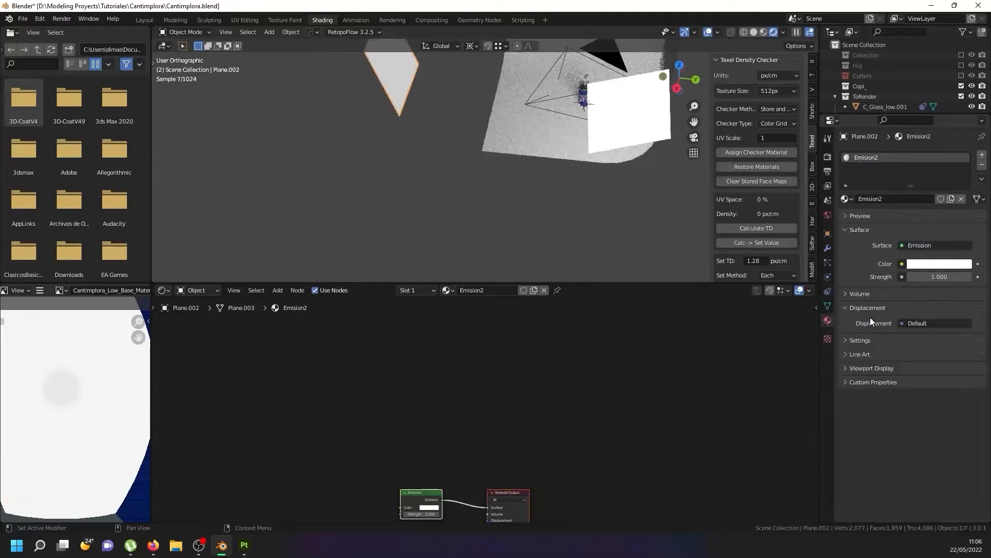
{"action": "left_click", "coordinate": [934, 276]}
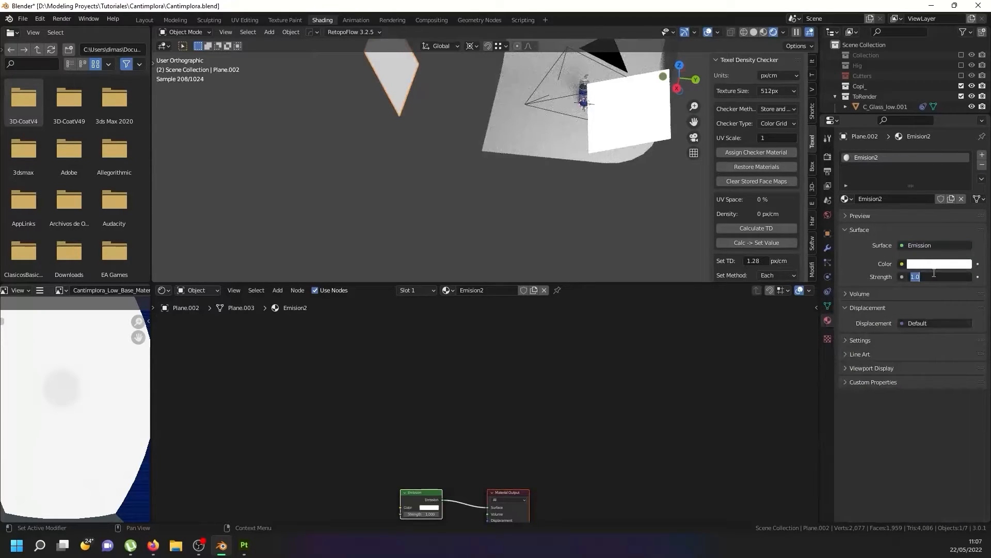
{"action": "type", "text": "10"}
{"action": "key", "text": "Return"}
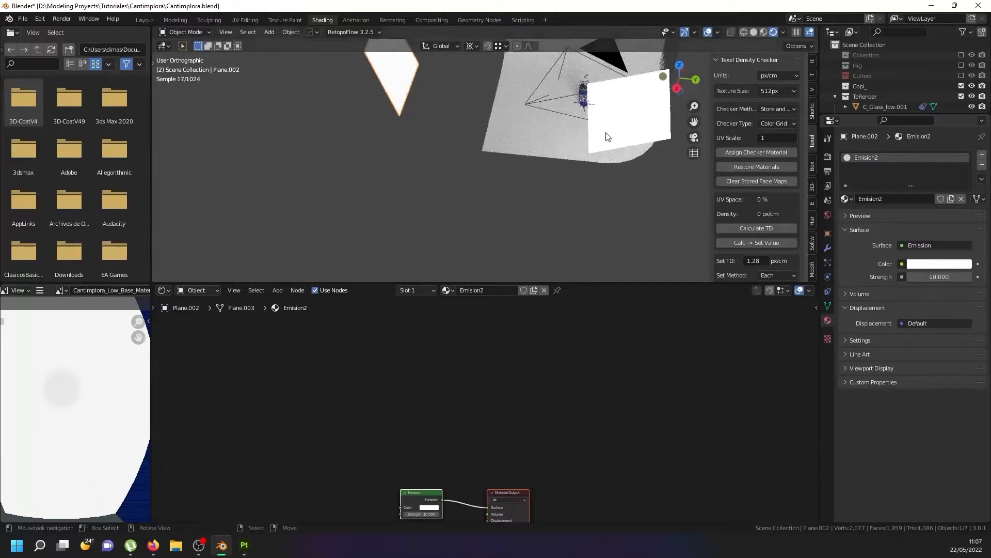
- Raise the Emision2 emission strength to 15, judging the bottle's lighting from the camera view
{"action": "key", "text": "KP_0"}
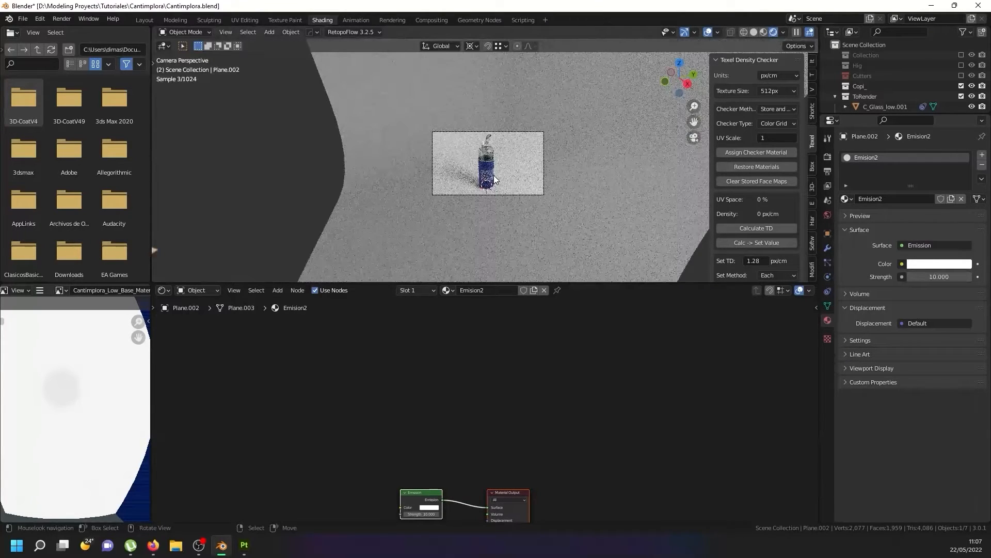
{"action": "scroll", "coordinate": [494, 179], "scroll_direction": "up", "scroll_amount": 5}
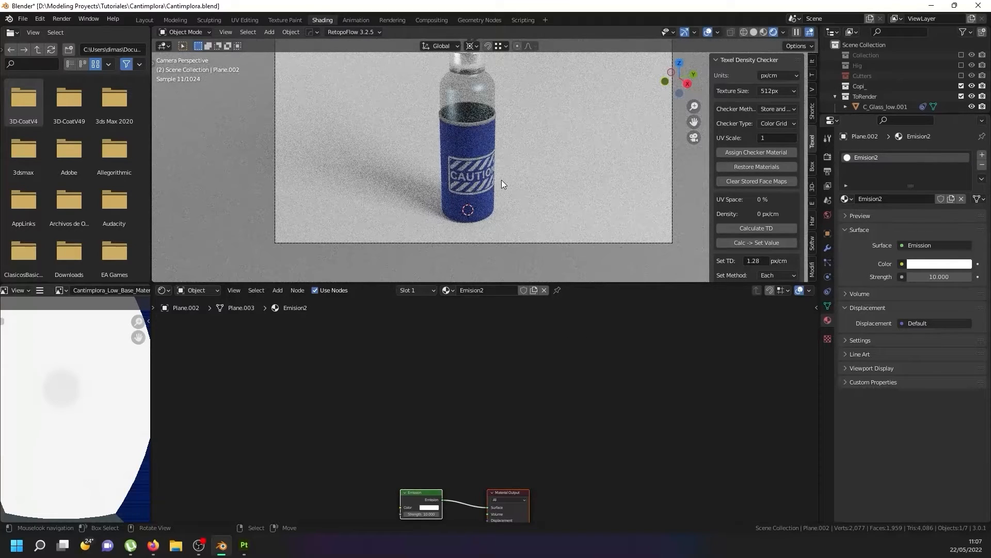
{"action": "left_click", "coordinate": [924, 278]}
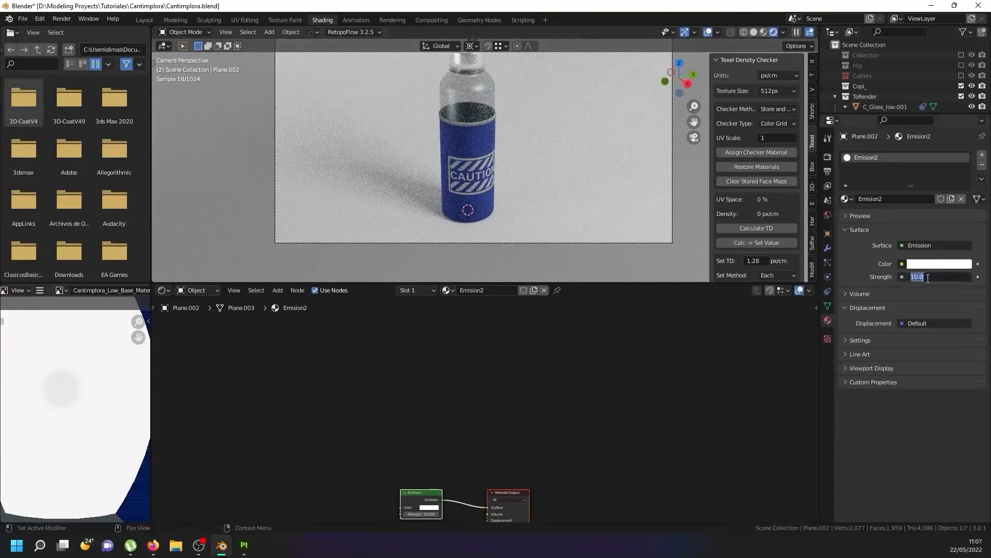
{"action": "type", "text": "15"}
{"action": "key", "text": "Return"}
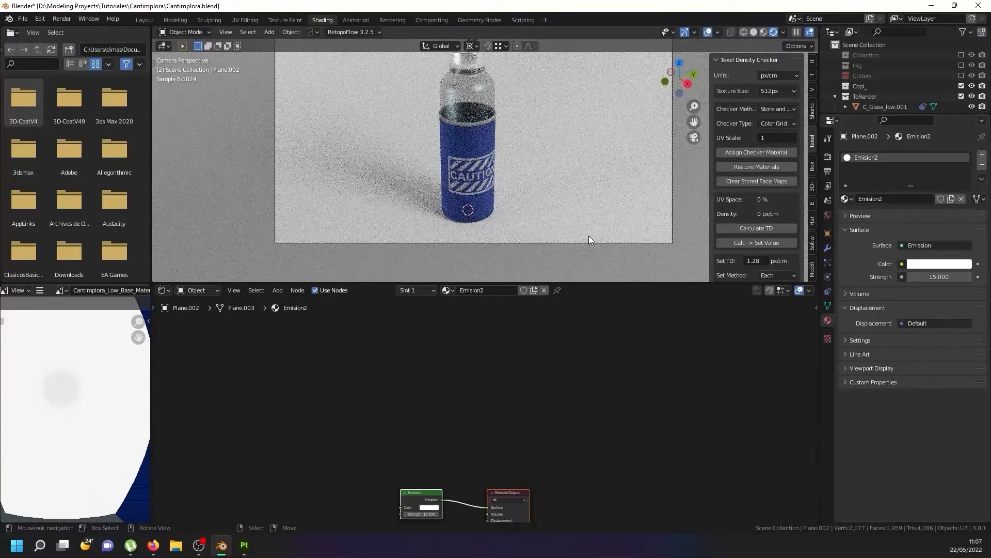
- In the top view, switch the transform pivot away from the 3D cursor and move the Emision2 plane slightly along positive X
{"action": "scroll", "coordinate": [539, 191], "scroll_direction": "down", "scroll_amount": 5}
{"action": "key", "text": "KP_7"}
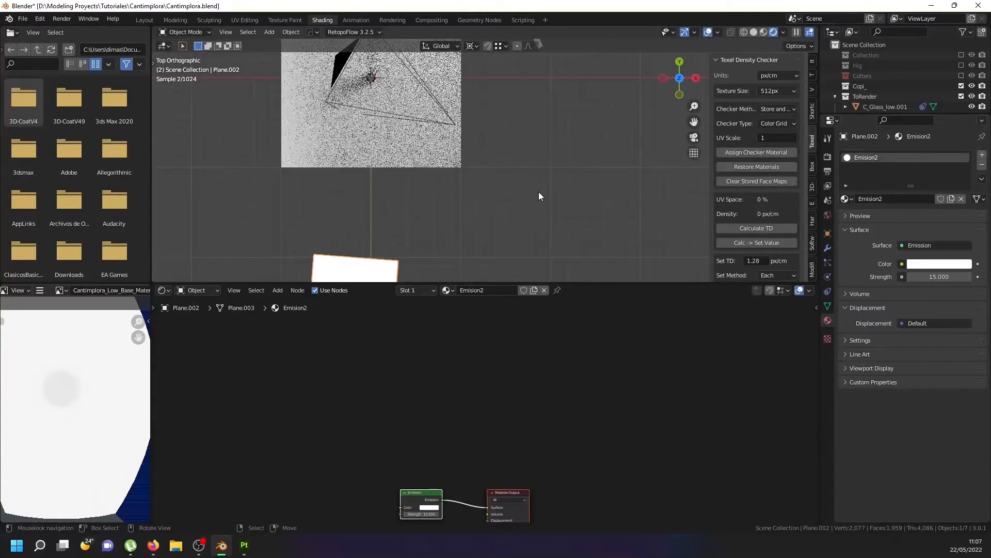
{"action": "scroll", "coordinate": [516, 185], "scroll_direction": "down", "scroll_amount": 3}
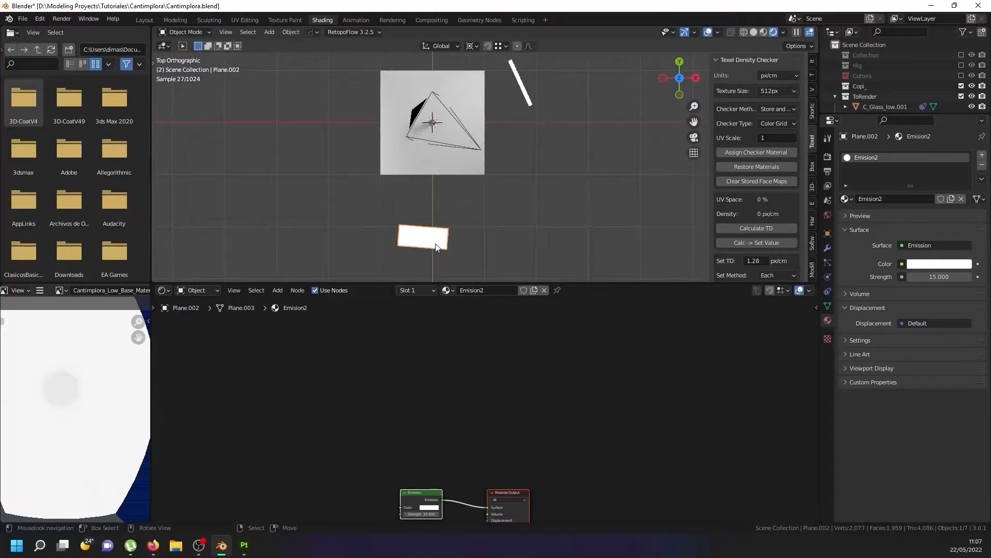
{"action": "left_click", "coordinate": [153, 62]}
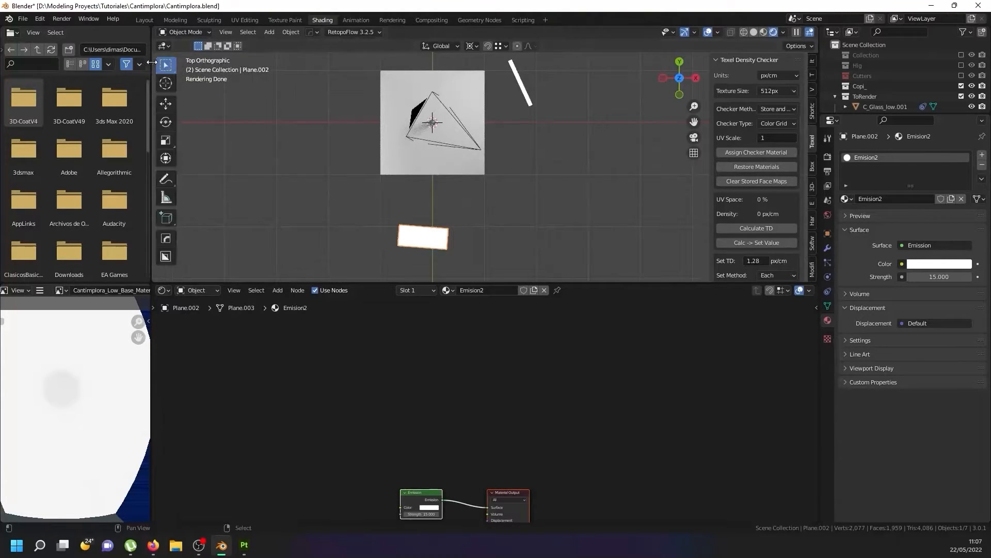
{"action": "left_click", "coordinate": [166, 103]}
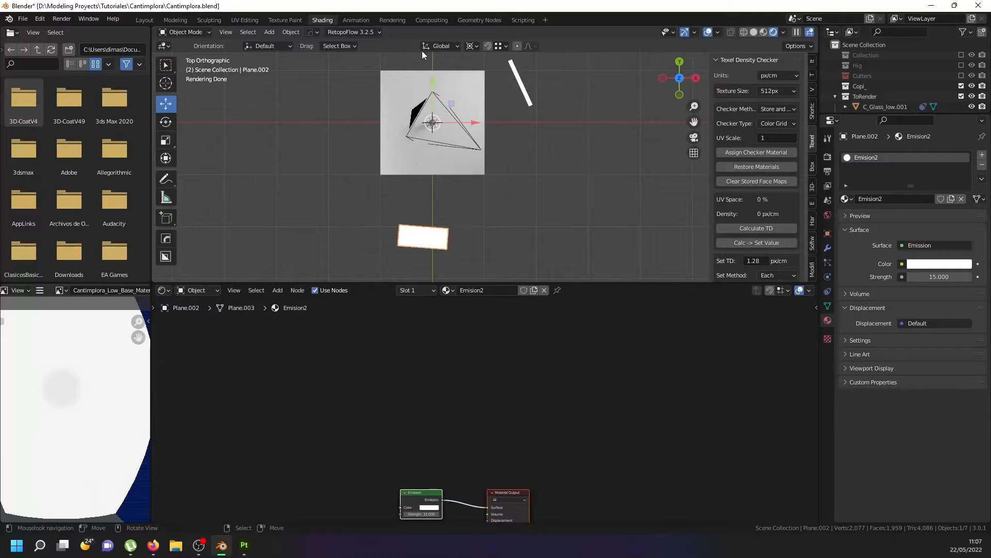
{"action": "left_click", "coordinate": [471, 46]}
{"action": "left_click", "coordinate": [494, 95]}
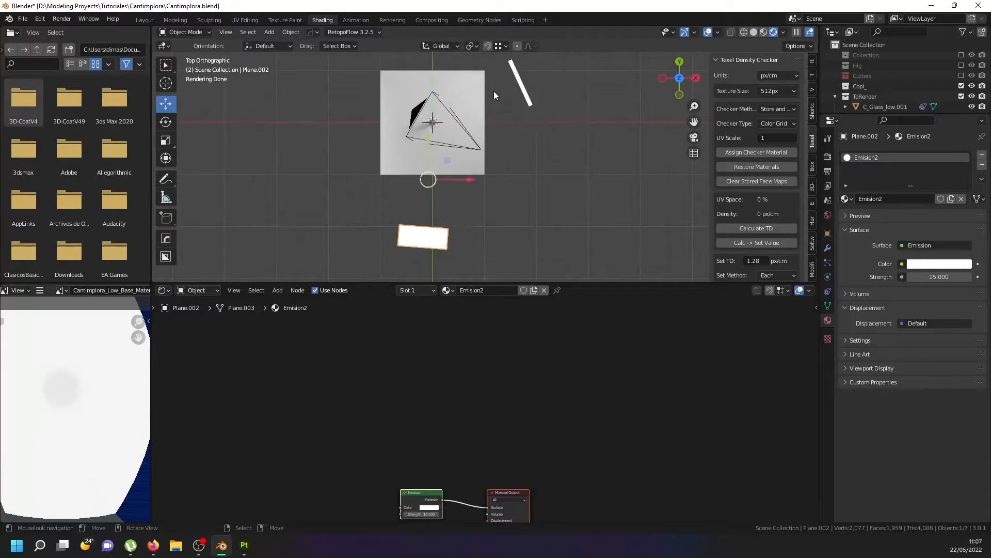
{"action": "left_click_drag", "start_coordinate": [465, 180], "coordinate": [490, 179]}
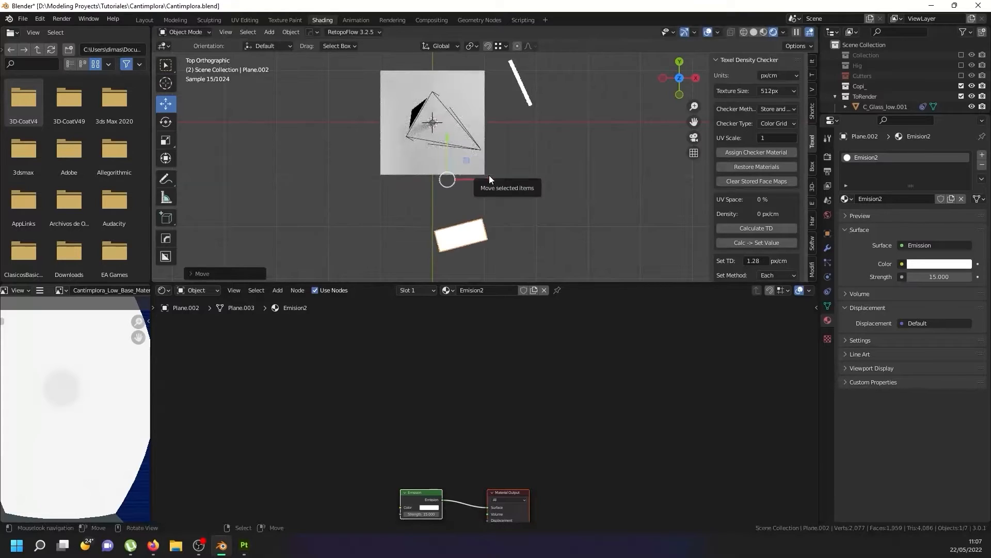
- Lower the Emision2 emission strength to 10 and check the bottle's lighting through the camera
{"action": "key", "text": "KP_0"}
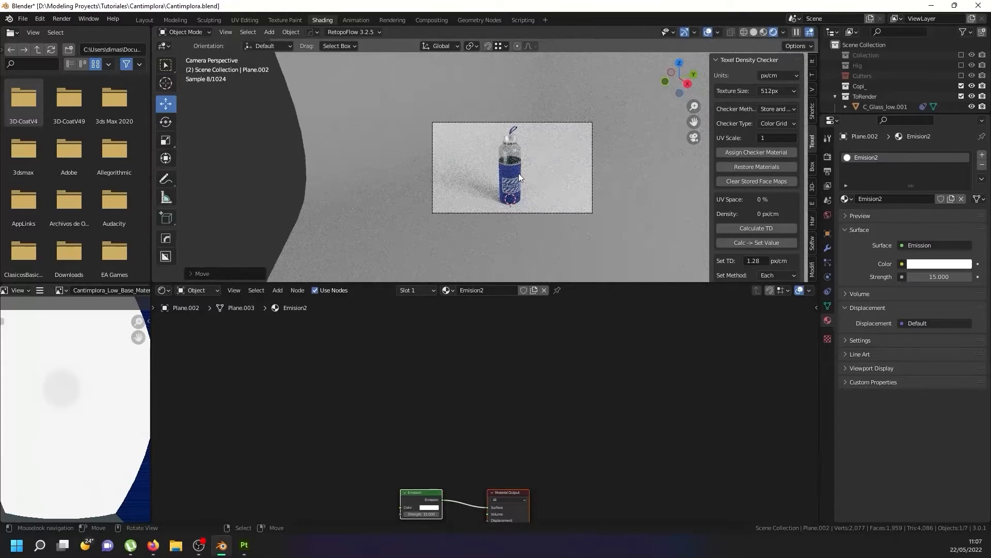
{"action": "scroll", "coordinate": [519, 177], "scroll_direction": "up", "scroll_amount": 8}
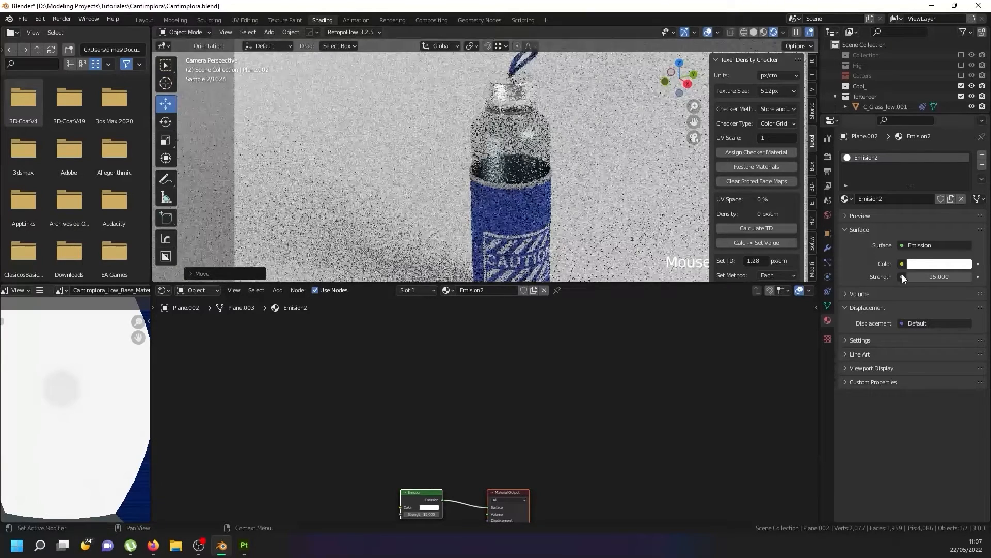
{"action": "left_click", "coordinate": [936, 277]}
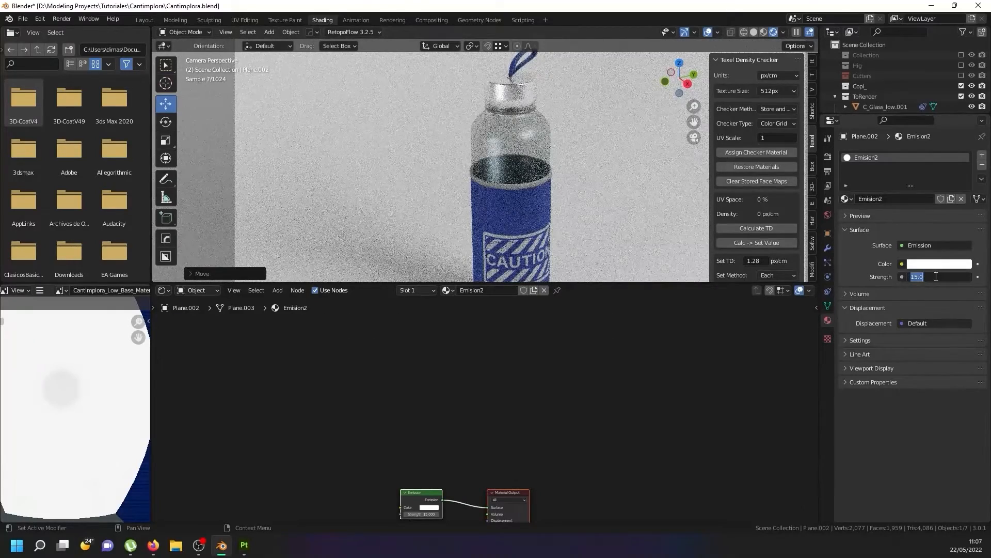
{"action": "type", "text": "10"}
{"action": "key", "text": "Return"}
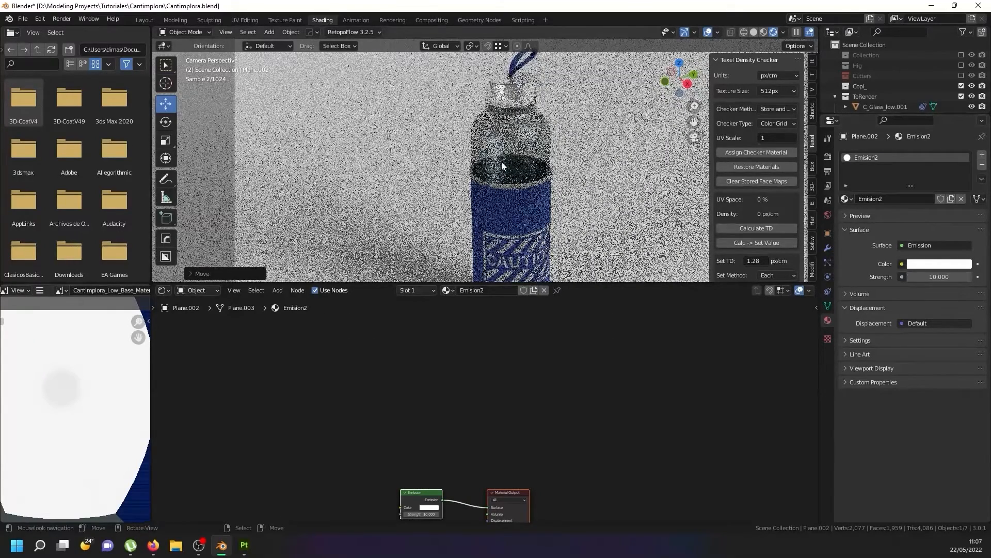
{"action": "scroll", "coordinate": [498, 171], "scroll_direction": "down", "scroll_amount": 5}
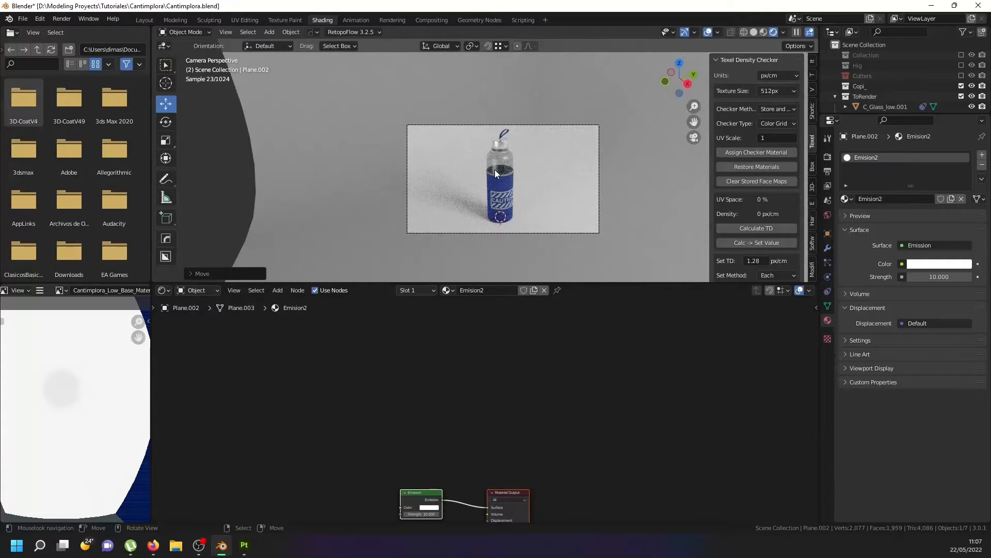
{"action": "scroll", "coordinate": [453, 197], "scroll_direction": "down", "scroll_amount": 3}
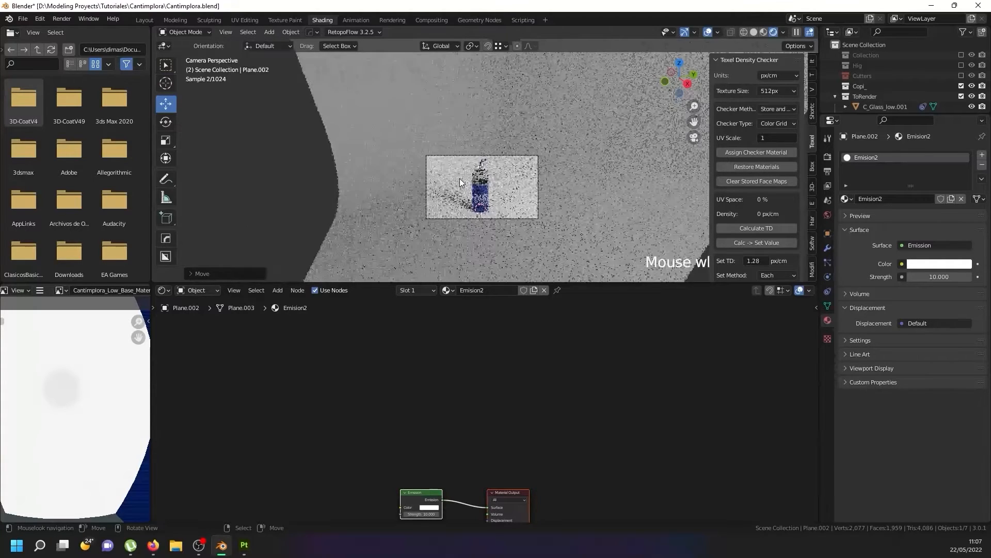
{"action": "middle_click_drag", "start_coordinate": [460, 178], "coordinate": [497, 156]}
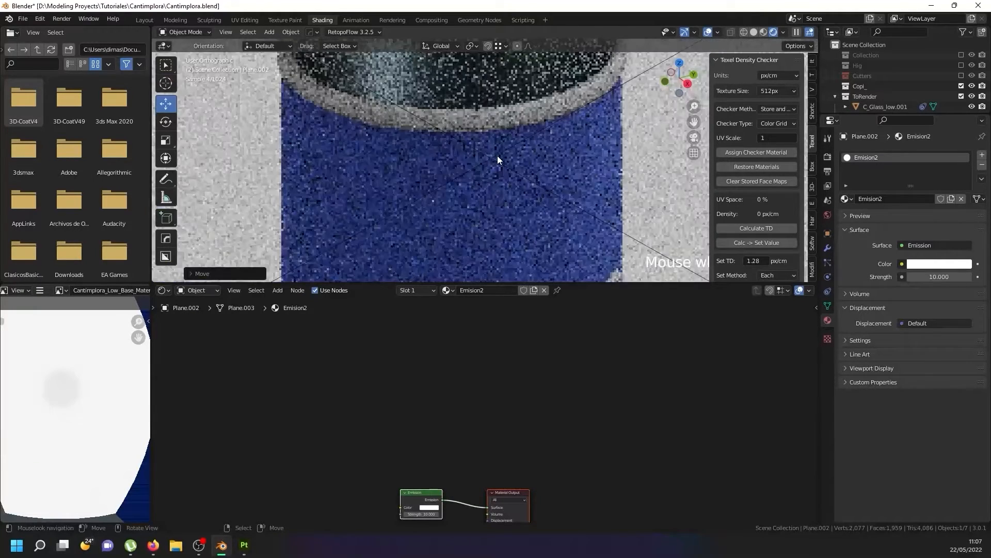
{"action": "key", "text": "KP_0"}
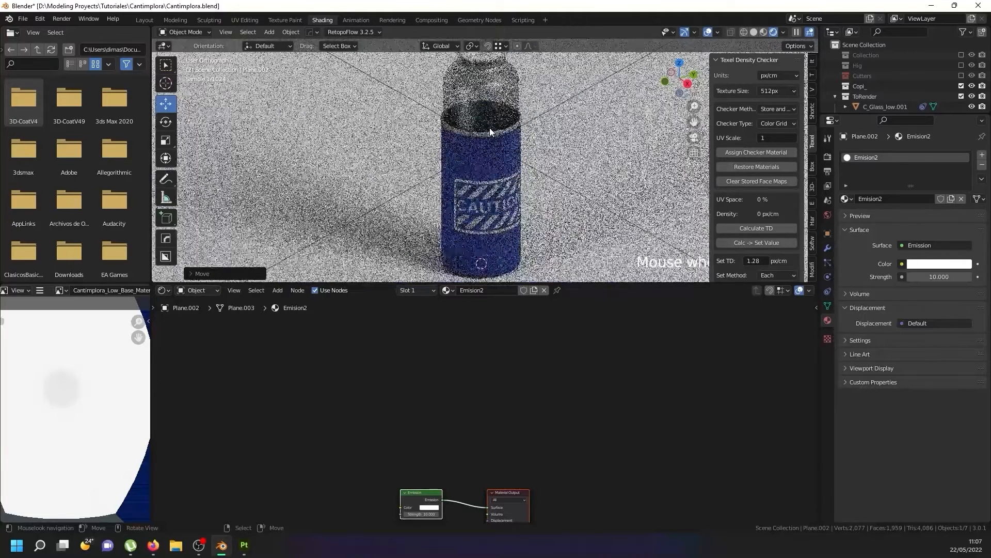
{"action": "scroll", "coordinate": [482, 165], "scroll_direction": "down", "scroll_amount": 3}
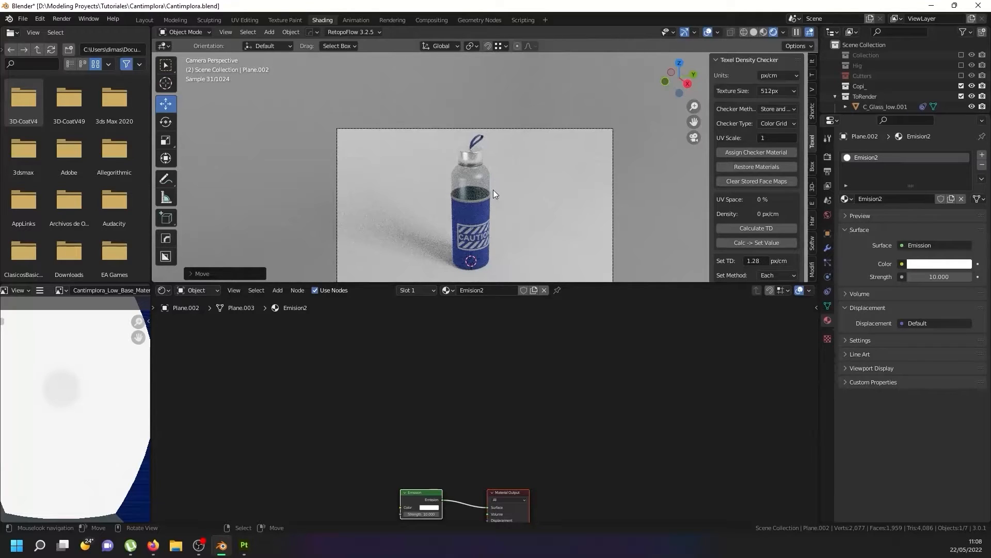
- Select the curved backdrop plane around the bottle and give it a new material
{"action": "scroll", "coordinate": [500, 184], "scroll_direction": "down", "scroll_amount": 1}
{"action": "scroll", "coordinate": [392, 179], "scroll_direction": "down", "scroll_amount": 2}
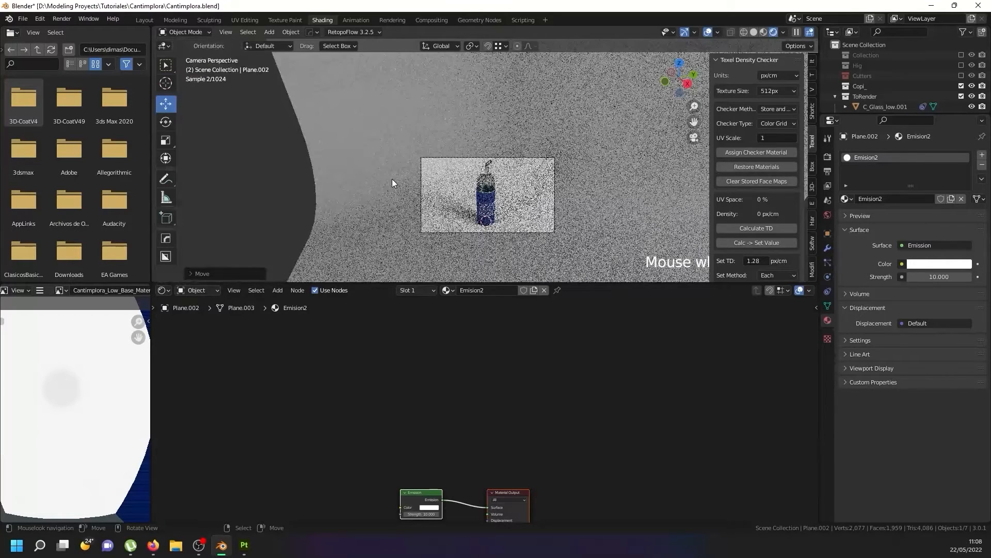
{"action": "left_click", "coordinate": [386, 172]}
{"action": "scroll", "coordinate": [401, 169], "scroll_direction": "down", "scroll_amount": 1}
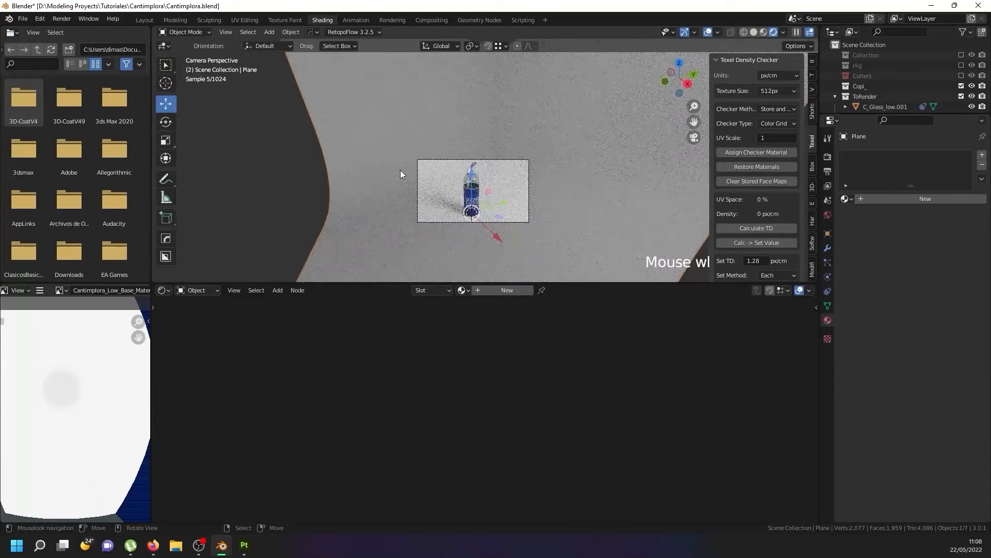
{"action": "key", "text": "Tab"}
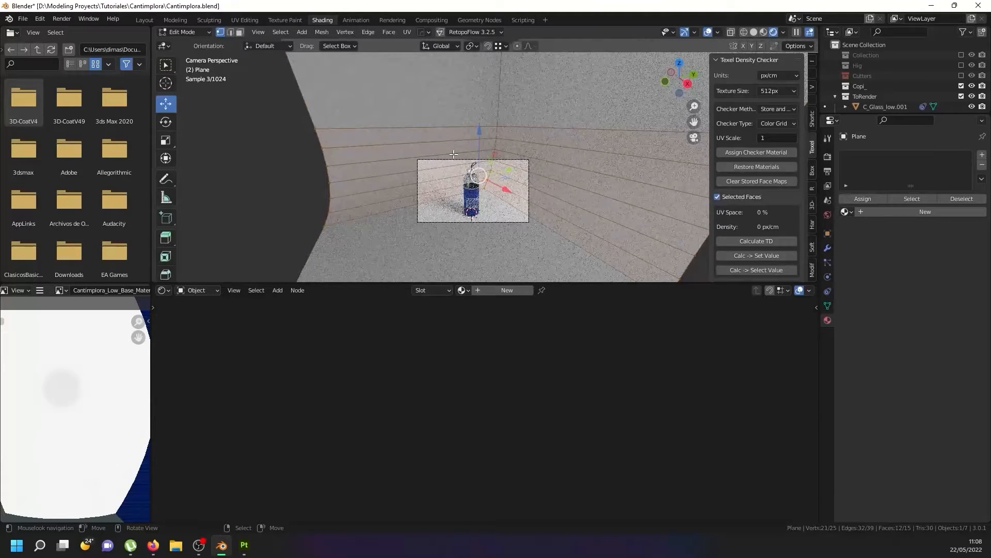
{"action": "key", "text": "Tab"}
{"action": "left_click", "coordinate": [863, 198]}
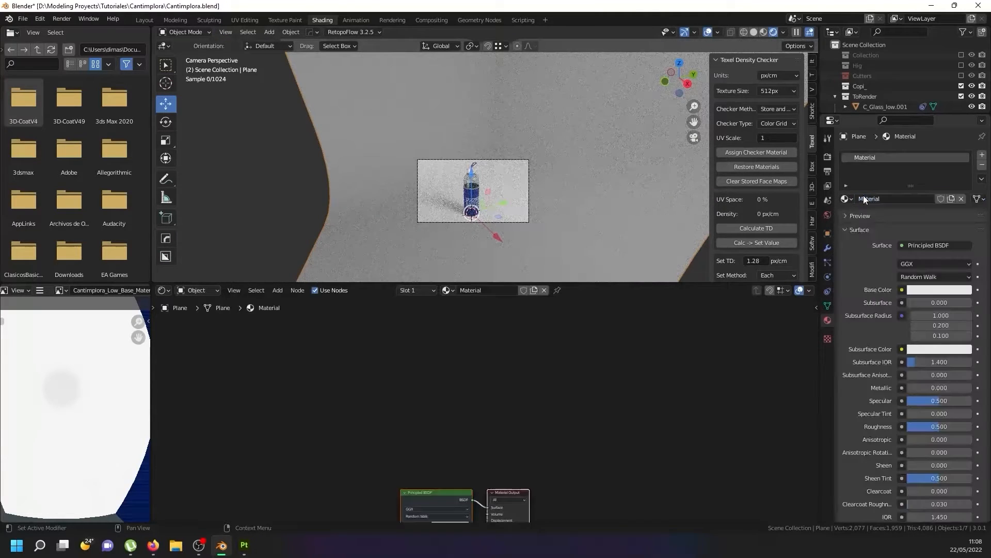
- Tint the backdrop material's base color a pale yellow and check it behind the bottle in the camera view
{"action": "left_click", "coordinate": [948, 291]}
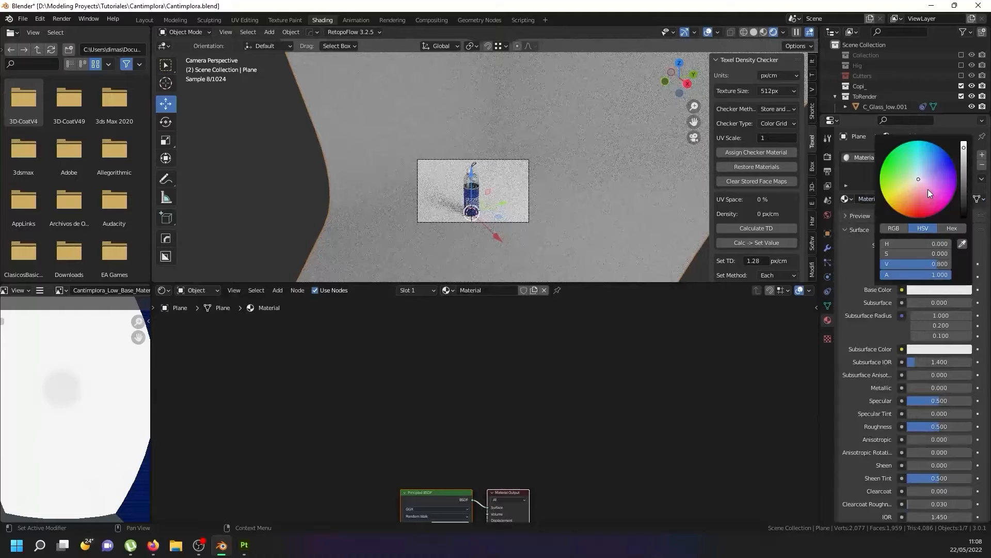
{"action": "left_click", "coordinate": [917, 178]}
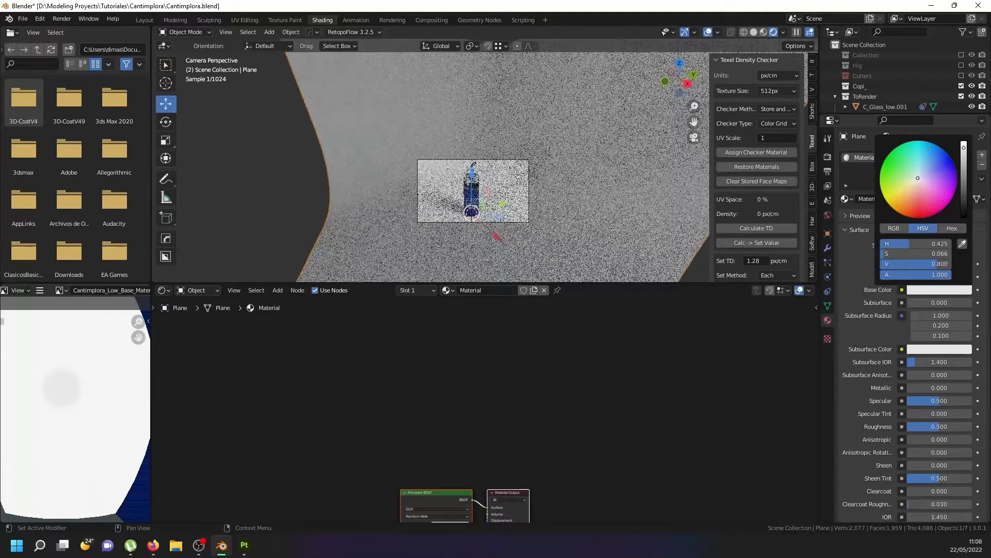
{"action": "left_click_drag", "start_coordinate": [914, 179], "coordinate": [912, 184]}
{"action": "scroll", "coordinate": [447, 206], "scroll_direction": "up", "scroll_amount": 7}
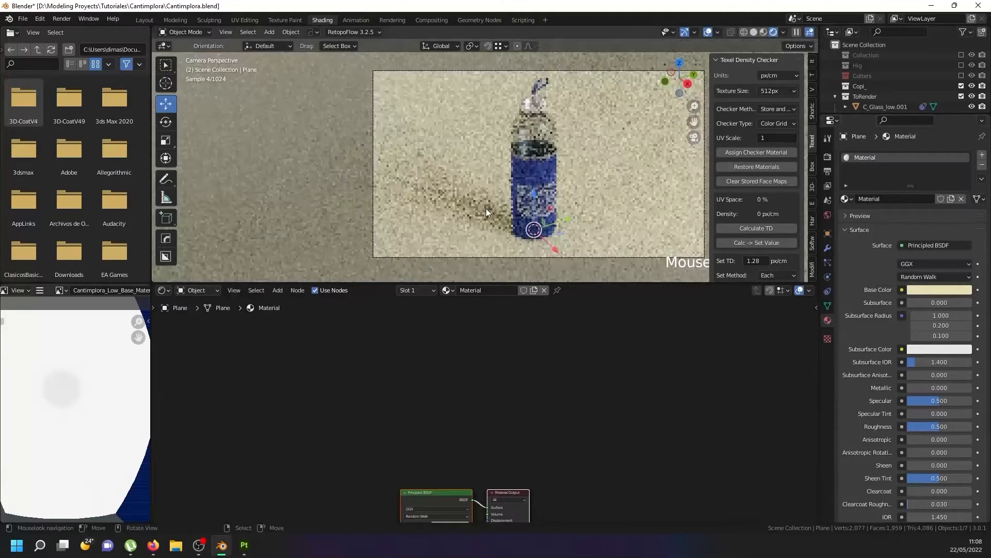
- Set the backdrop material's Specular to 0 and Metallic to 0.425
{"action": "scroll", "coordinate": [506, 212], "scroll_direction": "down", "scroll_amount": 1}
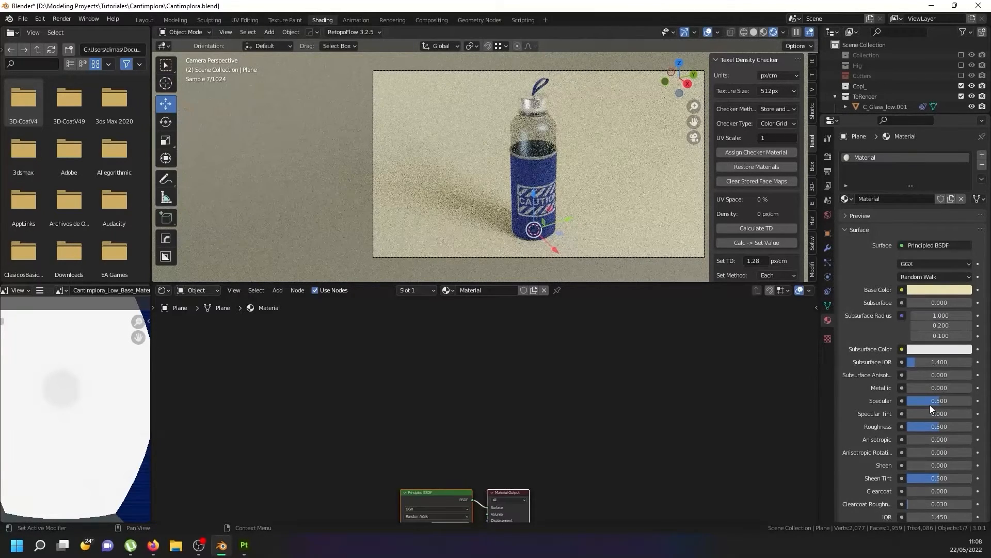
{"action": "left_click_drag", "start_coordinate": [930, 405], "coordinate": [854, 389]}
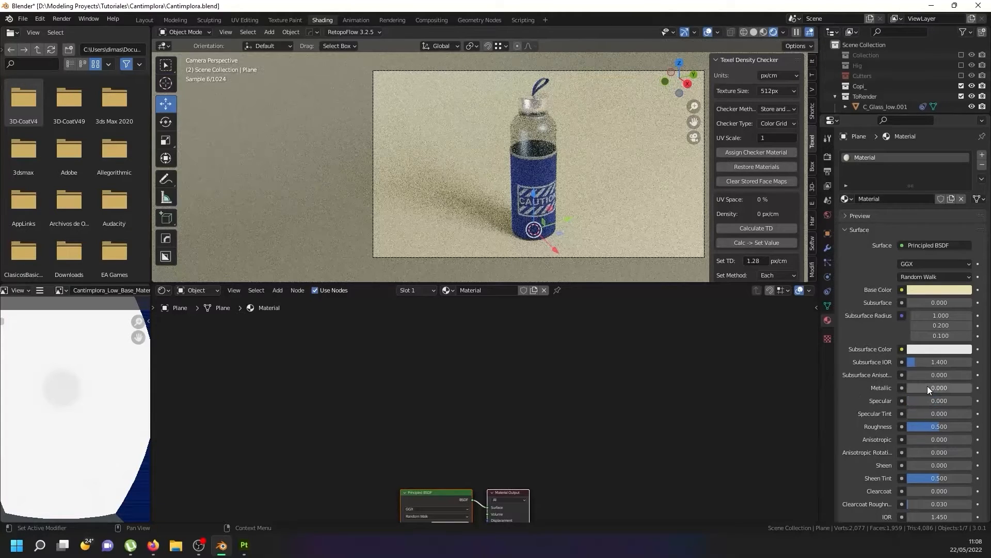
{"action": "left_click_drag", "start_coordinate": [918, 385], "coordinate": [936, 385]}
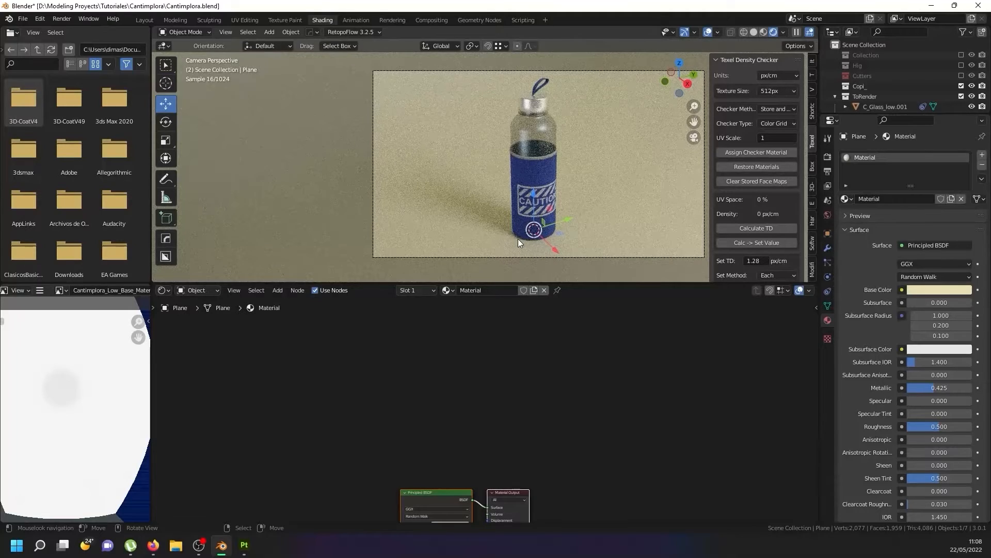
- Select the glass bottle and look through its Base_Material surface, displacement and settings sections
{"action": "left_click", "coordinate": [538, 139]}
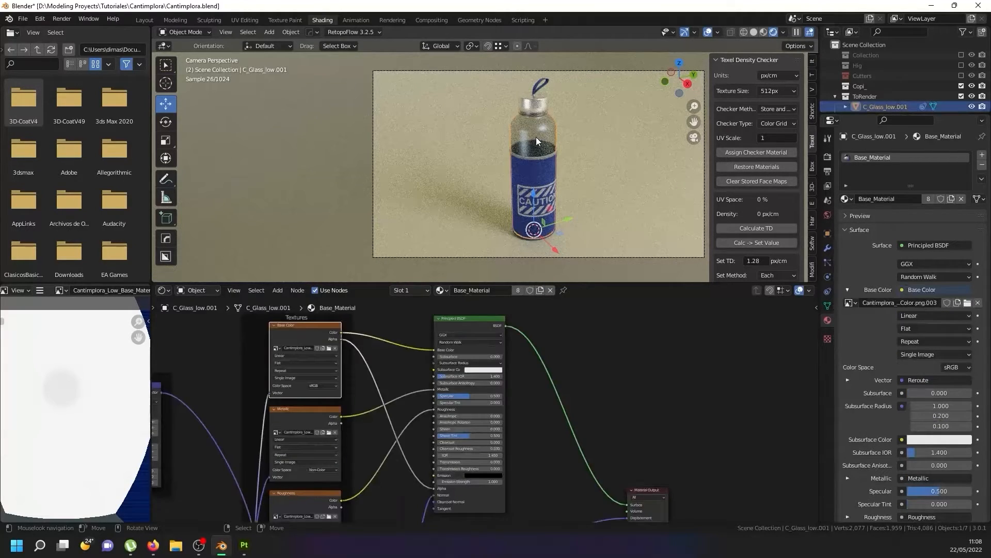
{"action": "scroll", "coordinate": [850, 360], "scroll_direction": "down", "scroll_amount": 6}
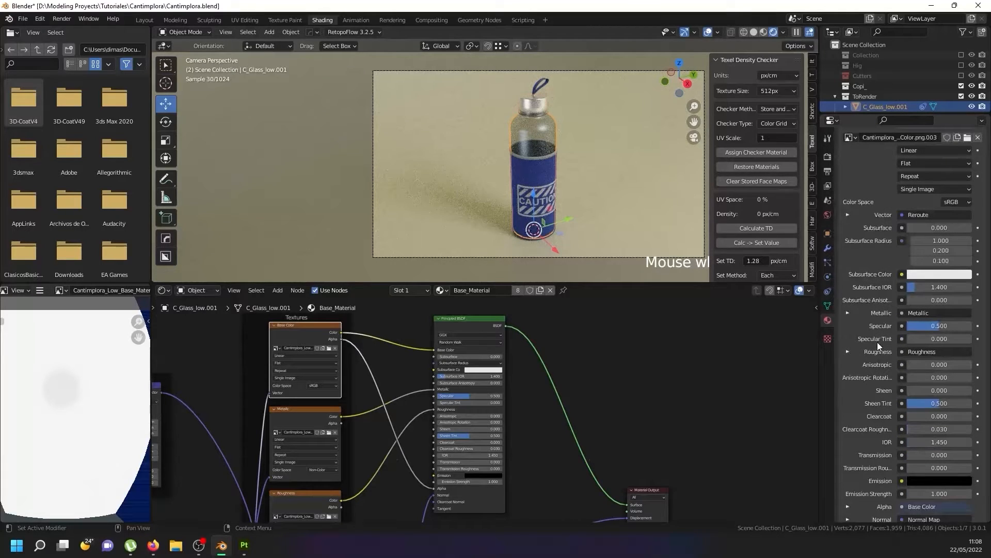
{"action": "scroll", "coordinate": [874, 471], "scroll_direction": "down", "scroll_amount": 8}
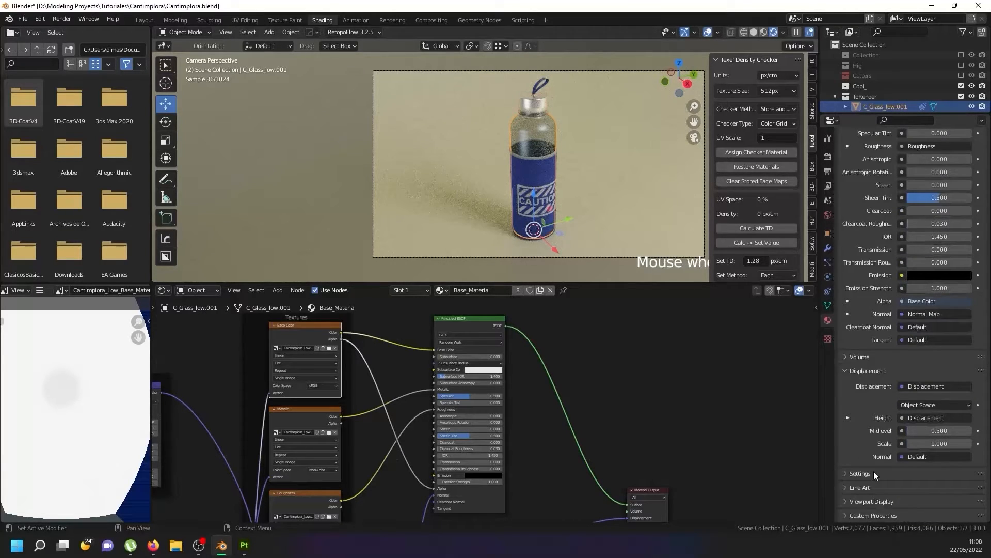
{"action": "scroll", "coordinate": [874, 471], "scroll_direction": "up", "scroll_amount": 7}
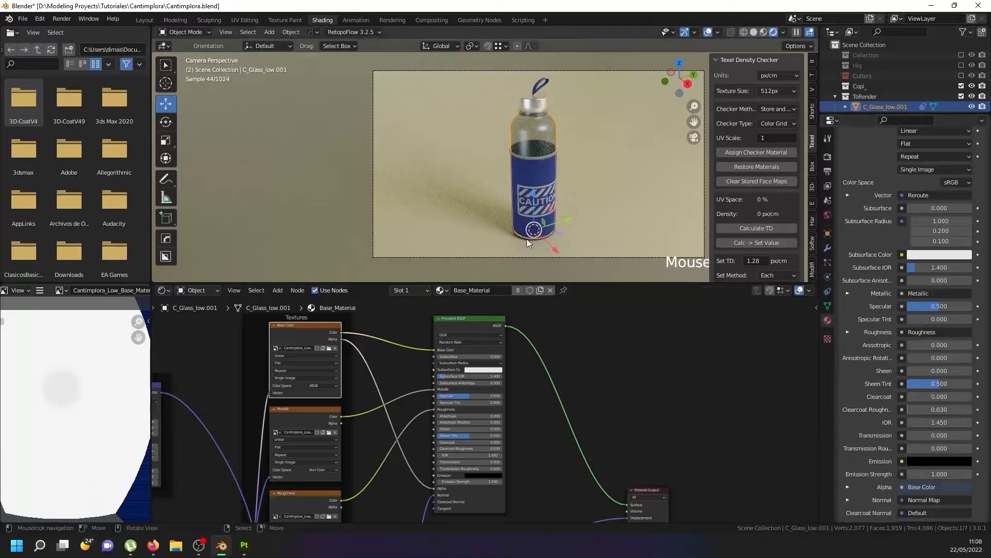
{"action": "scroll", "coordinate": [527, 238], "scroll_direction": "down", "scroll_amount": 2}
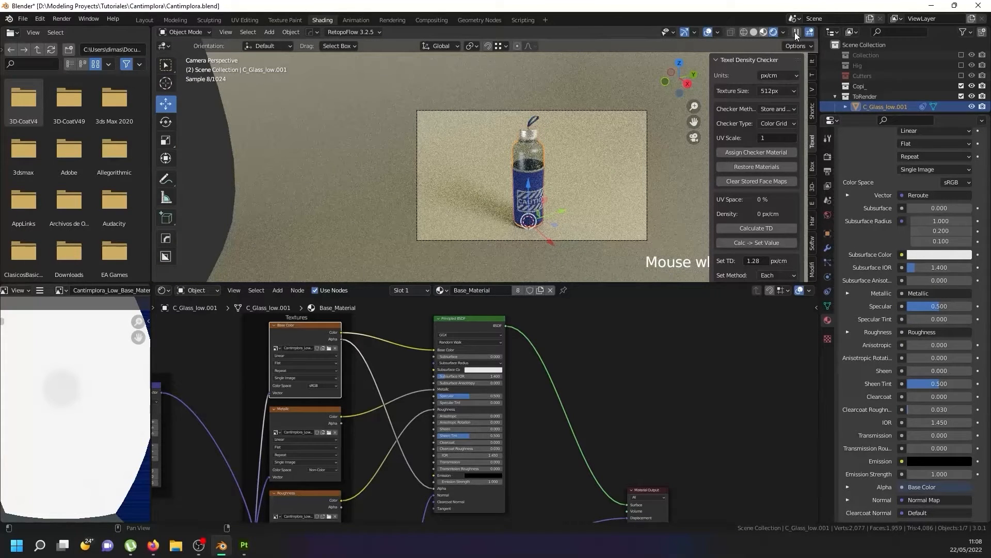
- Switch the viewport to Material Preview shading and set the render resolution scale to 50%
{"action": "left_click", "coordinate": [764, 33]}
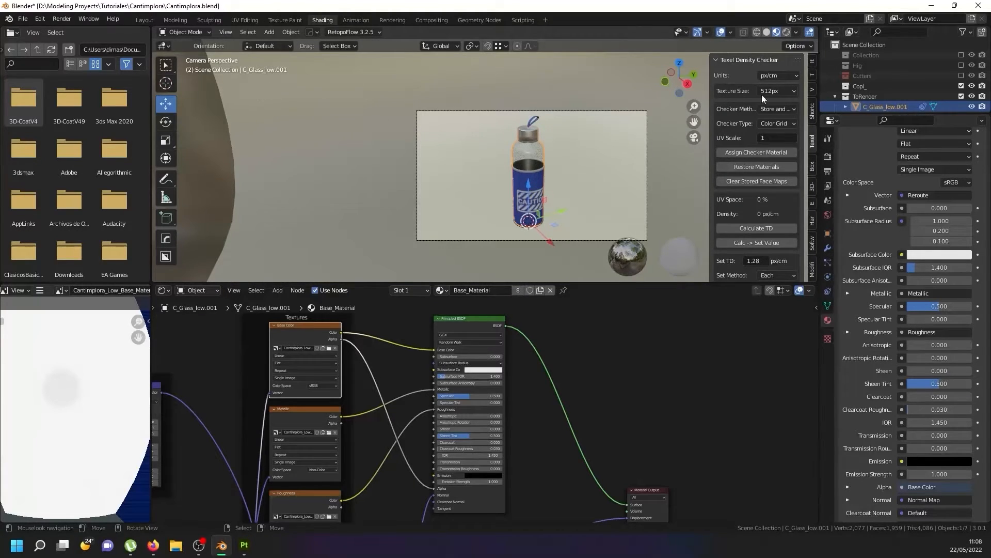
{"action": "left_click", "coordinate": [828, 156]}
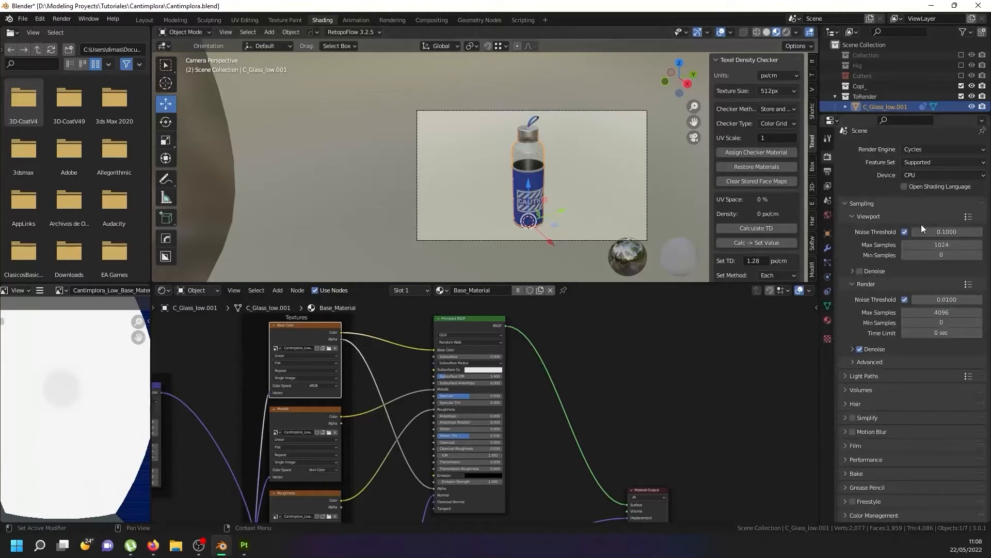
{"action": "left_click", "coordinate": [828, 171]}
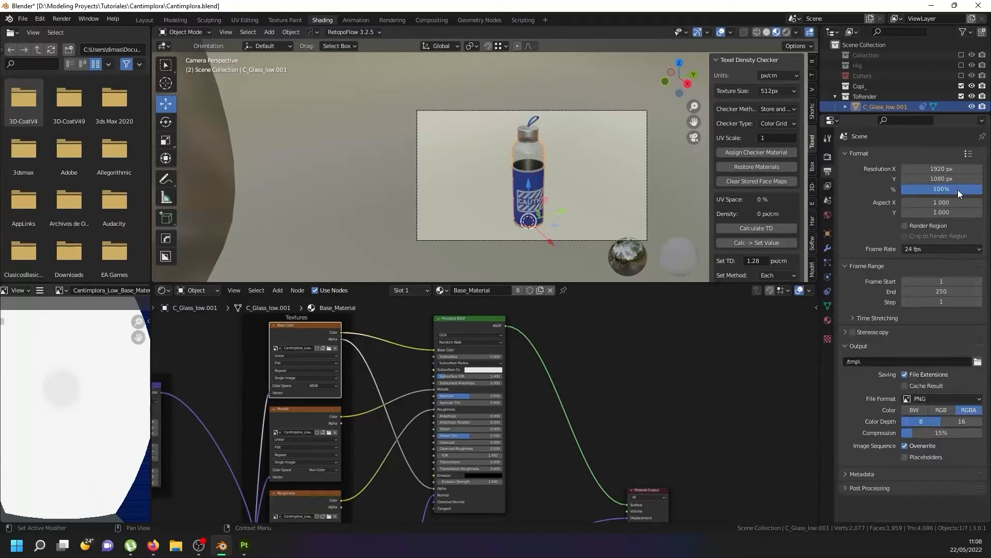
{"action": "left_click", "coordinate": [958, 190]}
{"action": "type", "text": "50"}
{"action": "key", "text": "Return"}
{"action": "scroll", "coordinate": [890, 330], "scroll_direction": "down", "scroll_amount": 2}
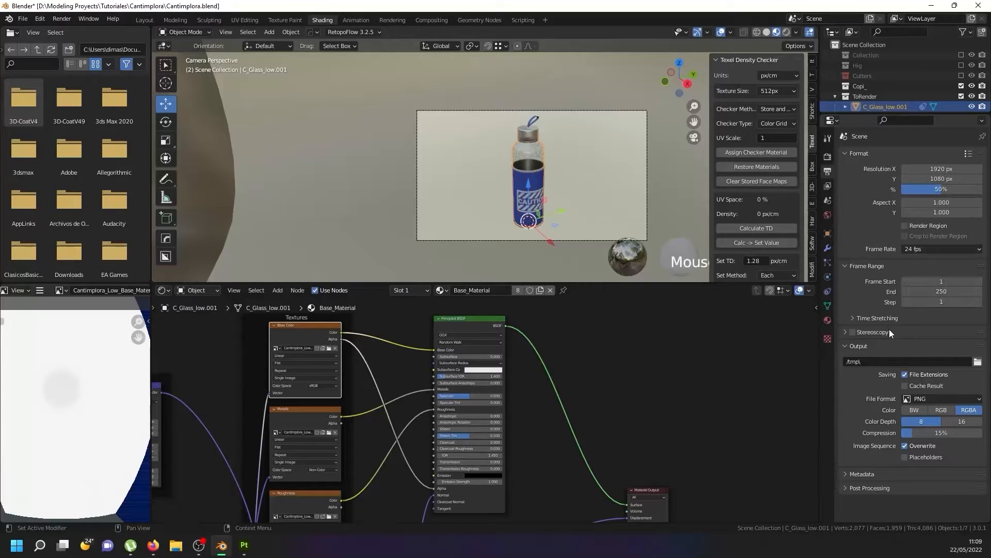
- Set the Cycles render device to GPU Compute and enable denoising for the viewport
{"action": "left_click", "coordinate": [828, 157]}
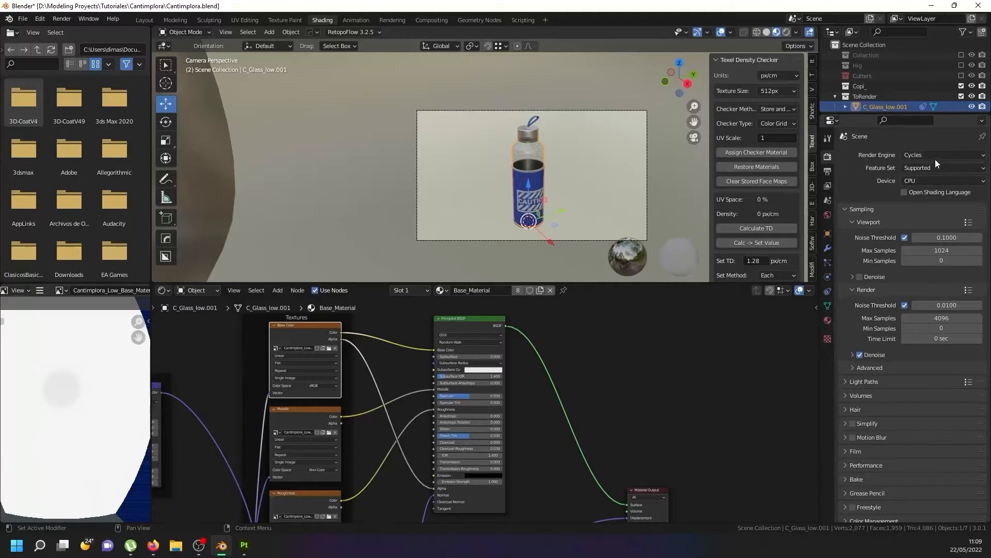
{"action": "left_click", "coordinate": [932, 178]}
{"action": "left_click", "coordinate": [934, 203]}
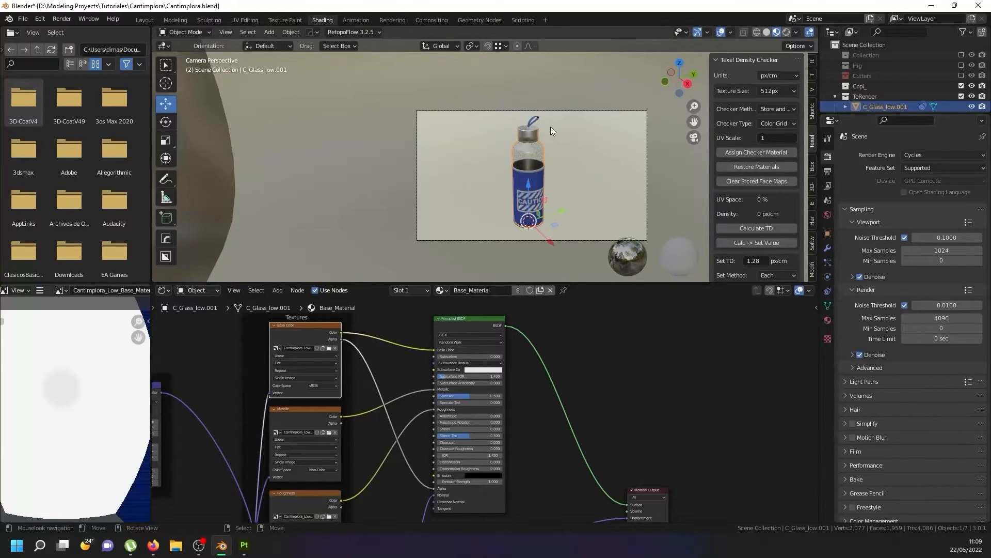
- Render the camera image and inspect the bottle's cap, glass and backdrop shadow in the render window
{"action": "key", "text": "F12"}
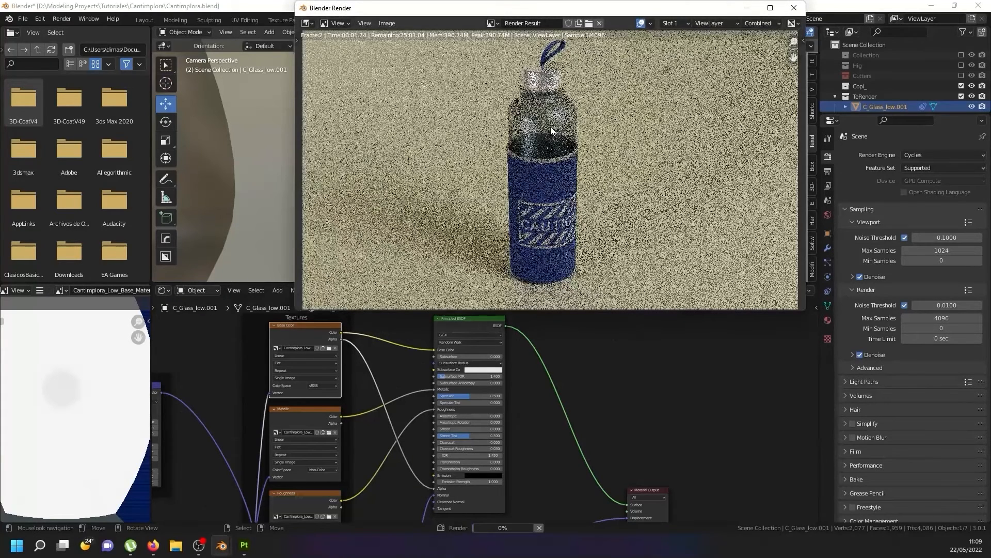
{"action": "scroll", "coordinate": [551, 127], "scroll_direction": "down", "scroll_amount": 2}
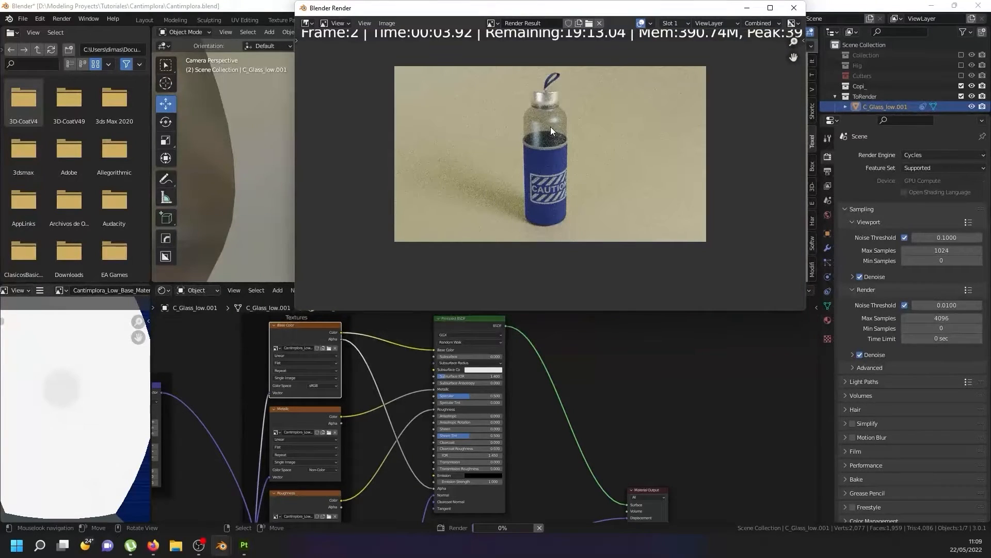
{"action": "scroll", "coordinate": [550, 127], "scroll_direction": "up", "scroll_amount": 2}
{"action": "scroll", "coordinate": [550, 127], "scroll_direction": "down", "scroll_amount": 4}
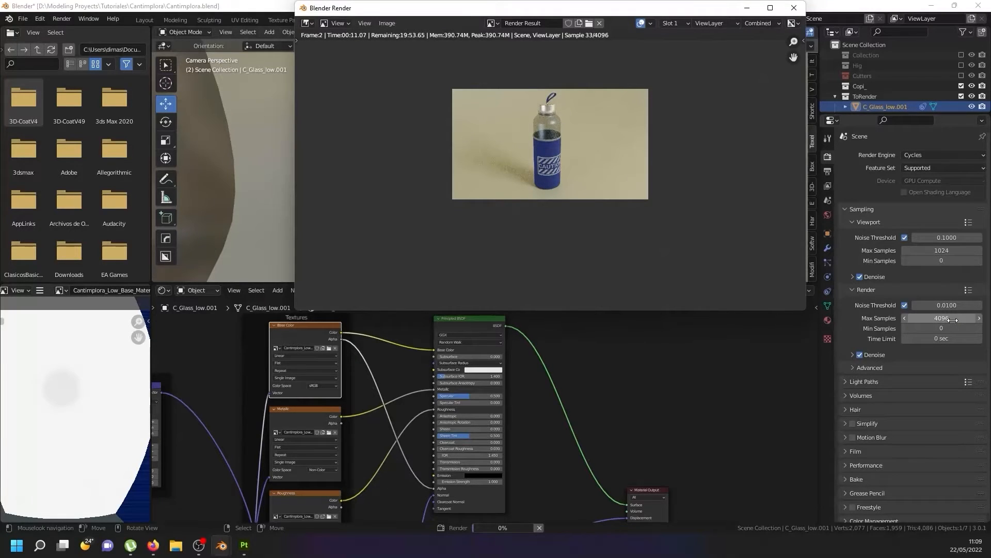
{"action": "scroll", "coordinate": [546, 125], "scroll_direction": "up", "scroll_amount": 4}
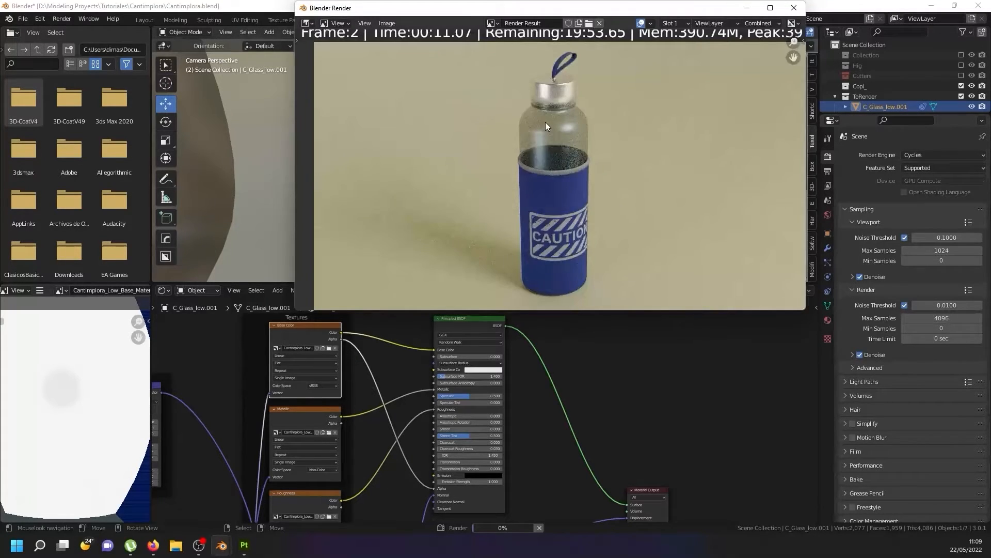
{"action": "scroll", "coordinate": [545, 122], "scroll_direction": "up", "scroll_amount": 1}
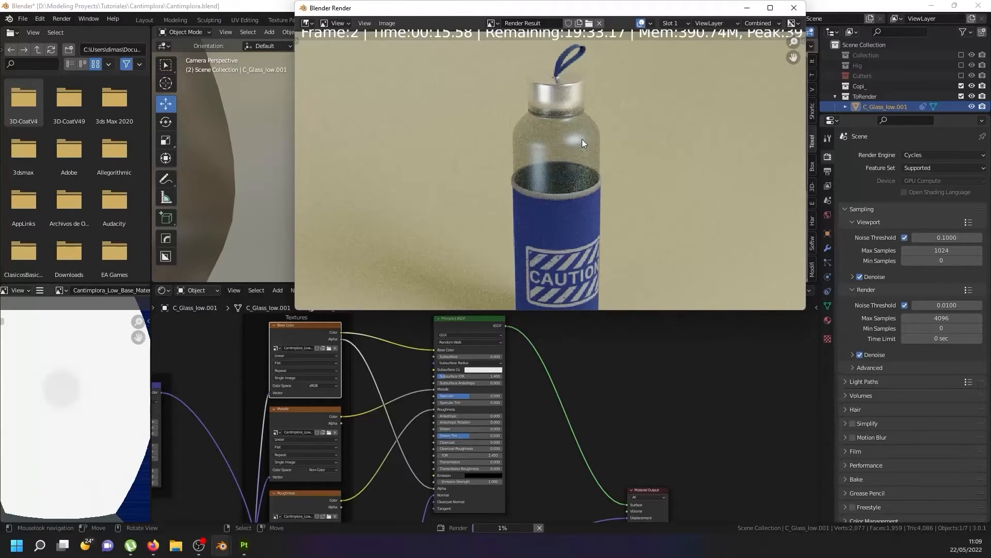
{"action": "scroll", "coordinate": [581, 138], "scroll_direction": "up", "scroll_amount": 6}
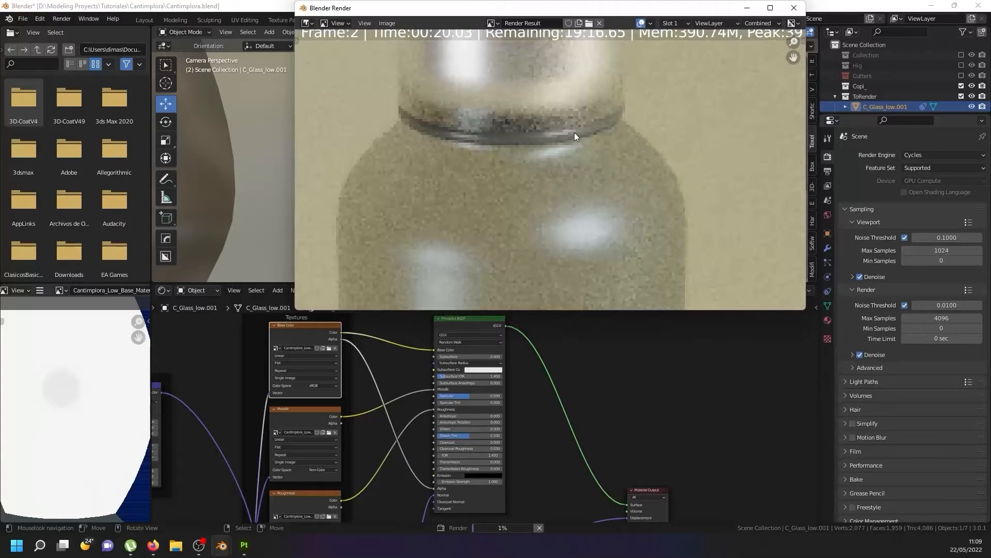
{"action": "scroll", "coordinate": [568, 132], "scroll_direction": "down", "scroll_amount": 10}
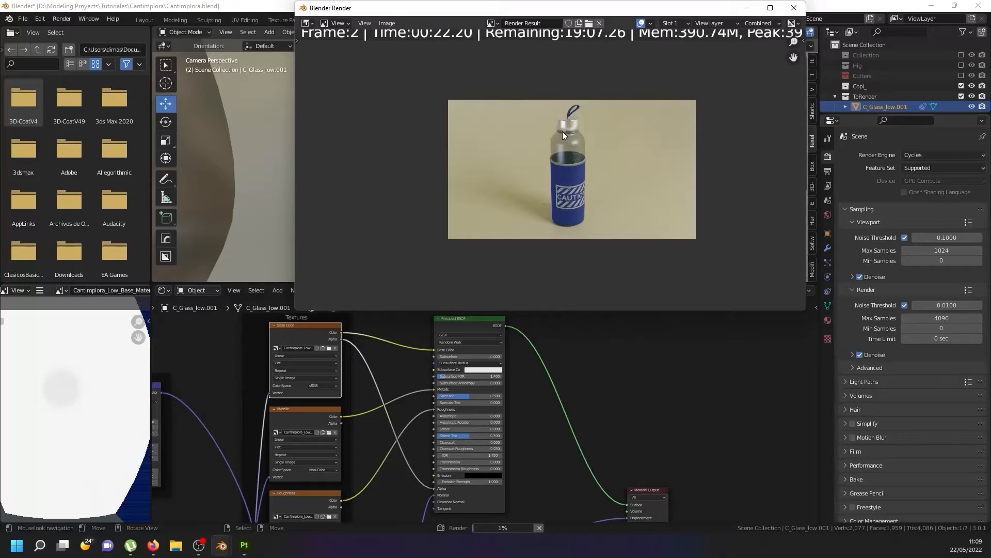
- Minimize the render window, view the viewport shading's HDRI lighting options and switch to Firefox
{"action": "left_click", "coordinate": [746, 11]}
{"action": "left_click", "coordinate": [796, 32]}
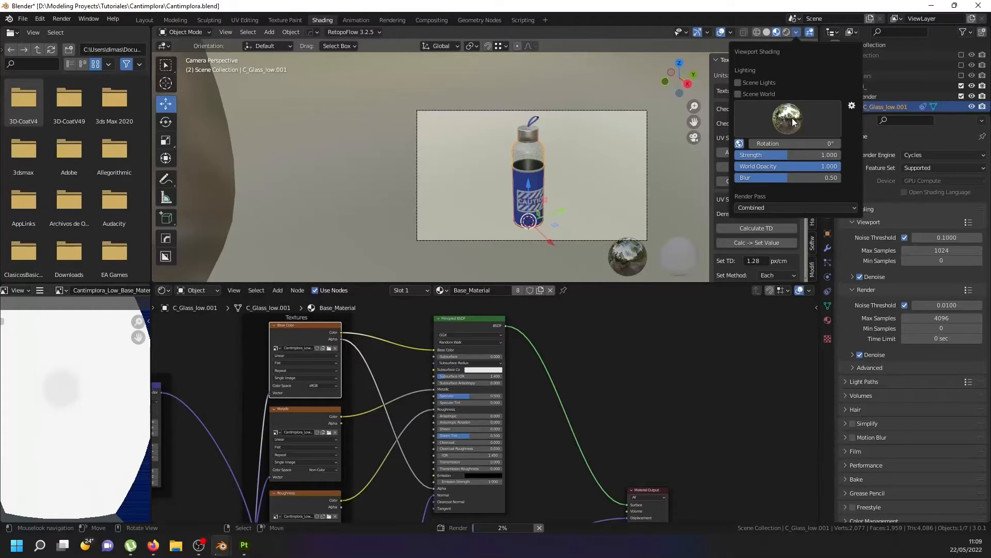
{"action": "left_click", "coordinate": [154, 545]}
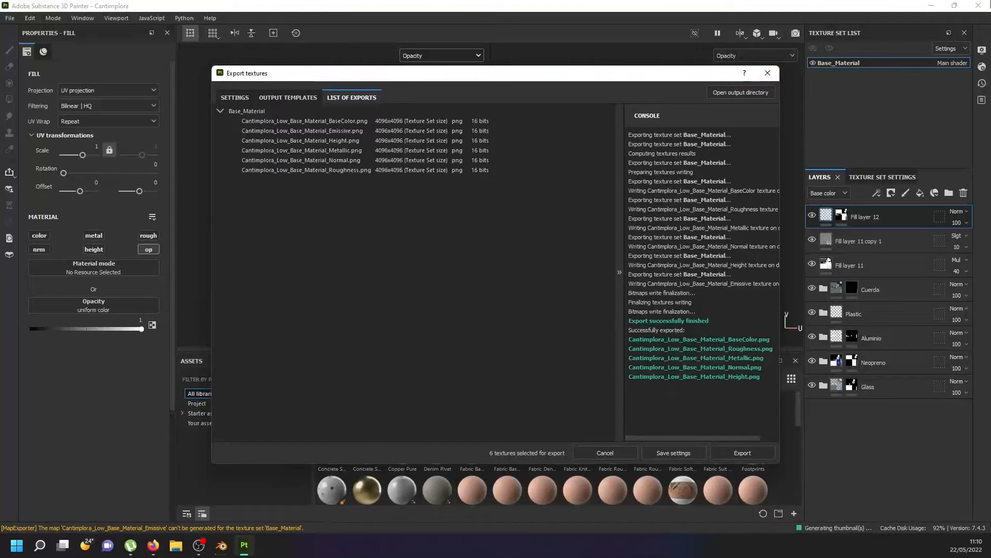
- Close the texture export dialog in Substance 3D Painter and exit the program, saving the project changes
{"action": "left_click", "coordinate": [767, 73]}
{"action": "left_click", "coordinate": [978, 5]}
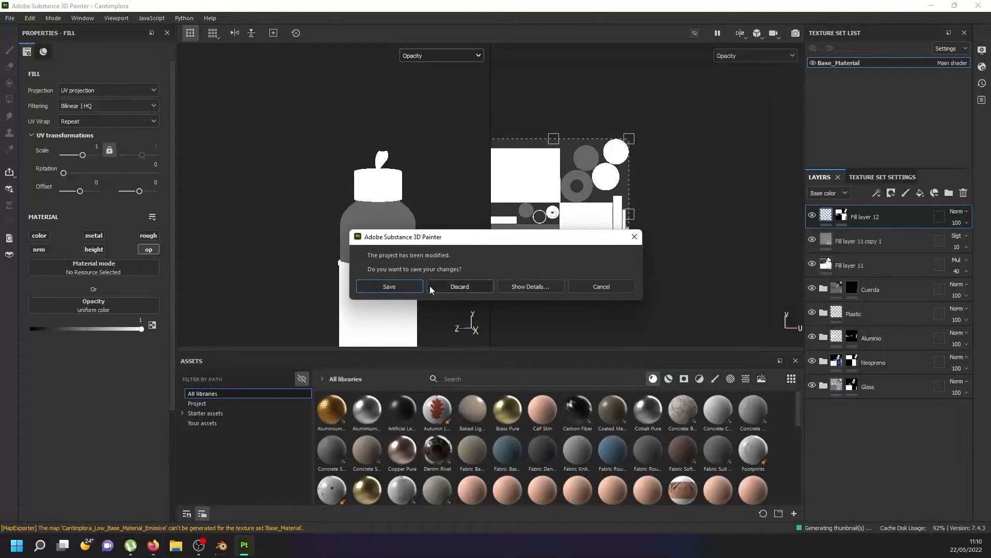
{"action": "left_click", "coordinate": [408, 286]}
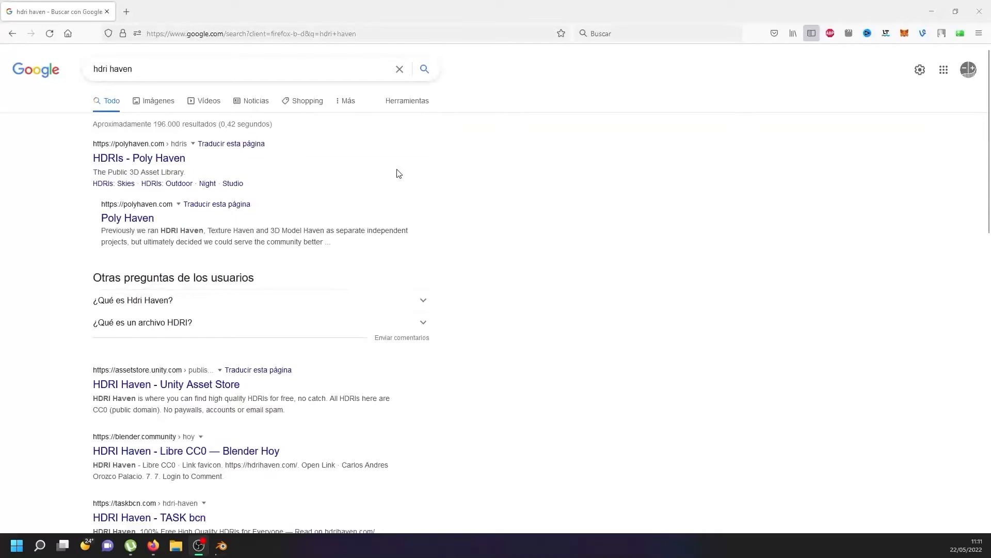
- Open Poly Haven's HDRIs from the search results and download the Studio Small 08 HDRI as a 2K EXR
{"action": "left_click", "coordinate": [155, 159]}
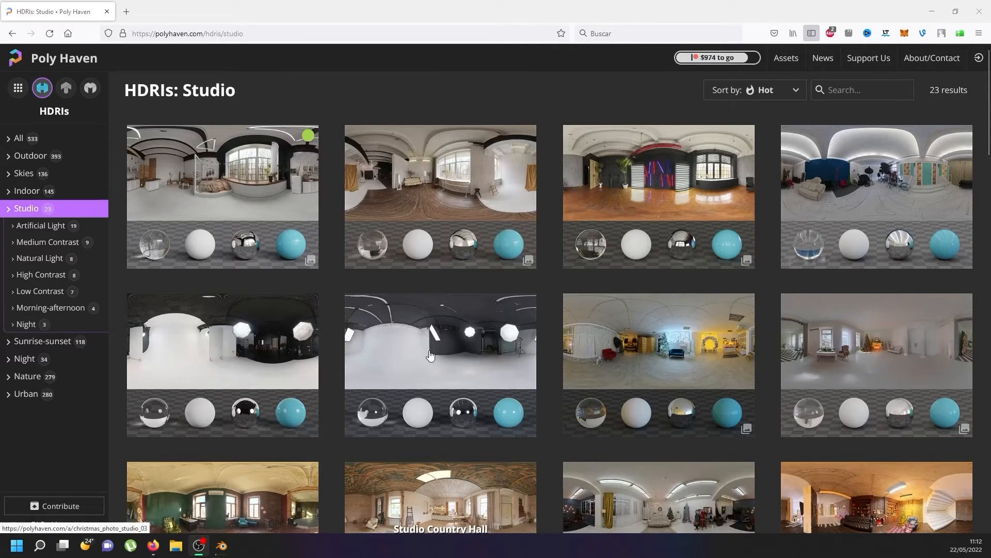
{"action": "left_click", "coordinate": [490, 341]}
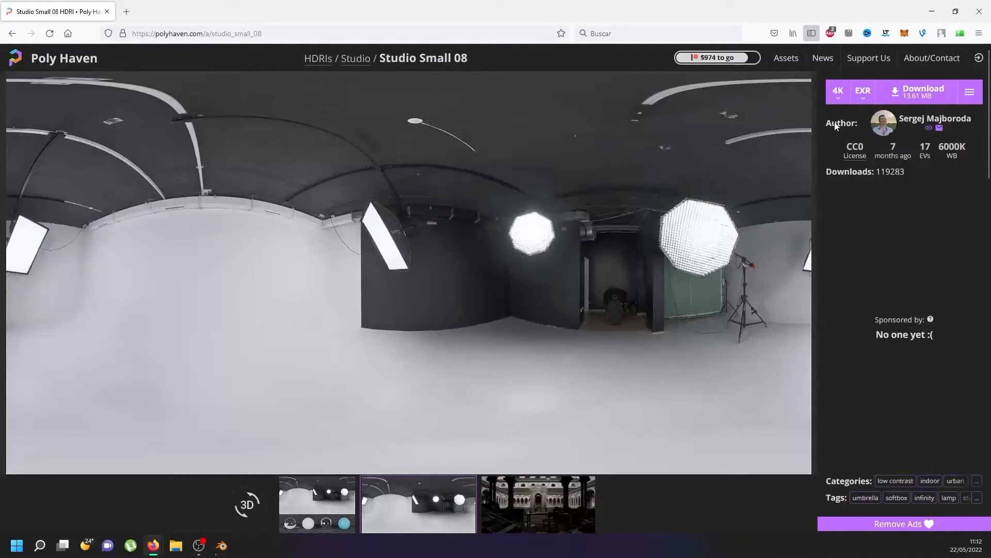
{"action": "left_click", "coordinate": [838, 91]}
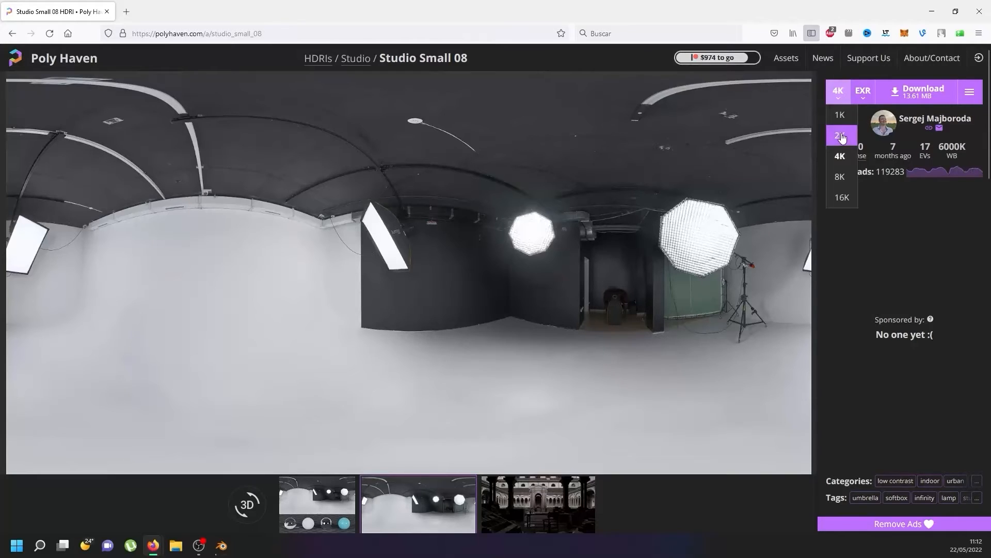
{"action": "left_click", "coordinate": [841, 136]}
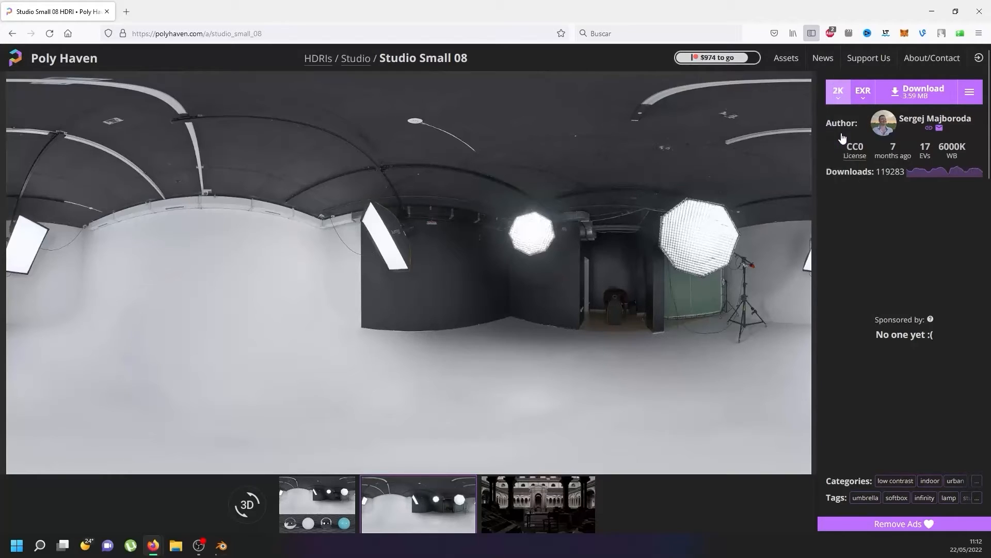
{"action": "left_click", "coordinate": [931, 101]}
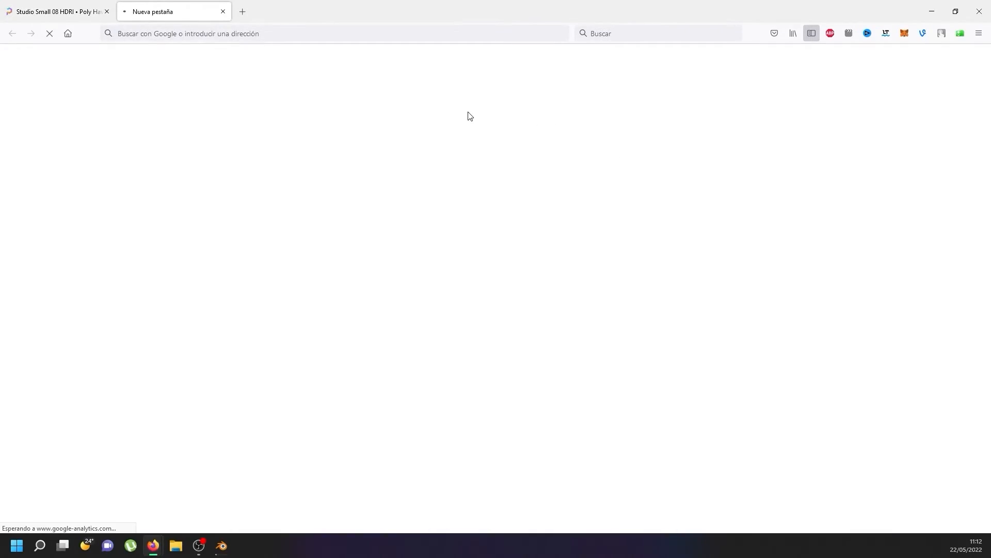